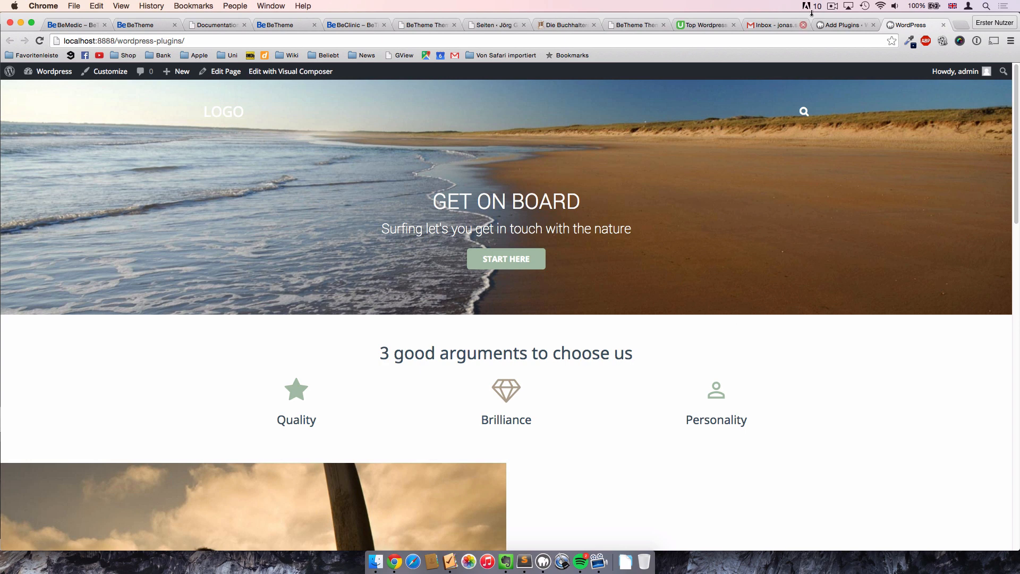
- Open the WordPress Comments page in a new tab to view the built-in comment management
{"action": "left_click", "coordinate": [843, 25]}
{"action": "right_click", "coordinate": [42, 167]}
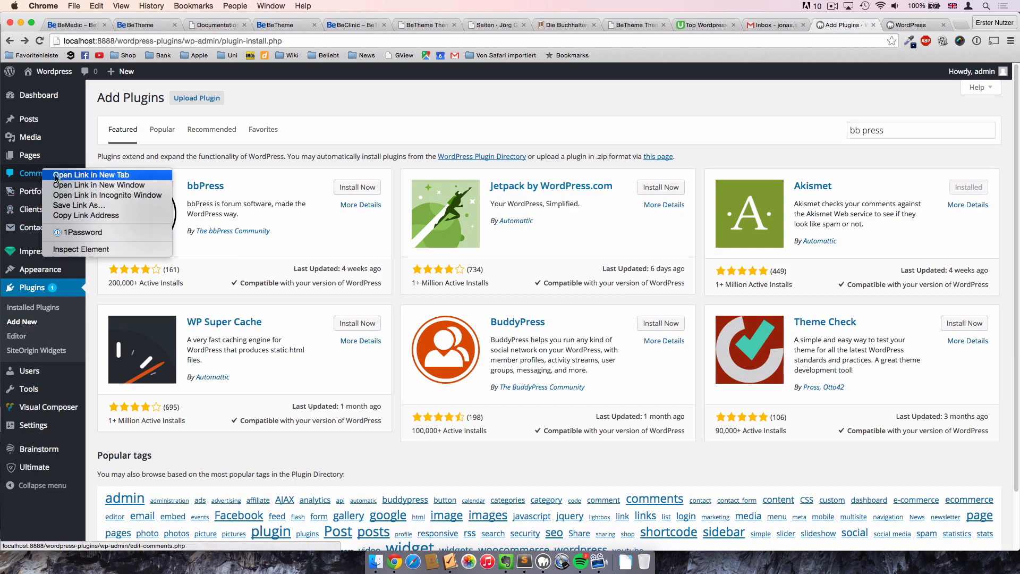
{"action": "left_click", "coordinate": [69, 171]}
{"action": "left_click", "coordinate": [847, 24]}
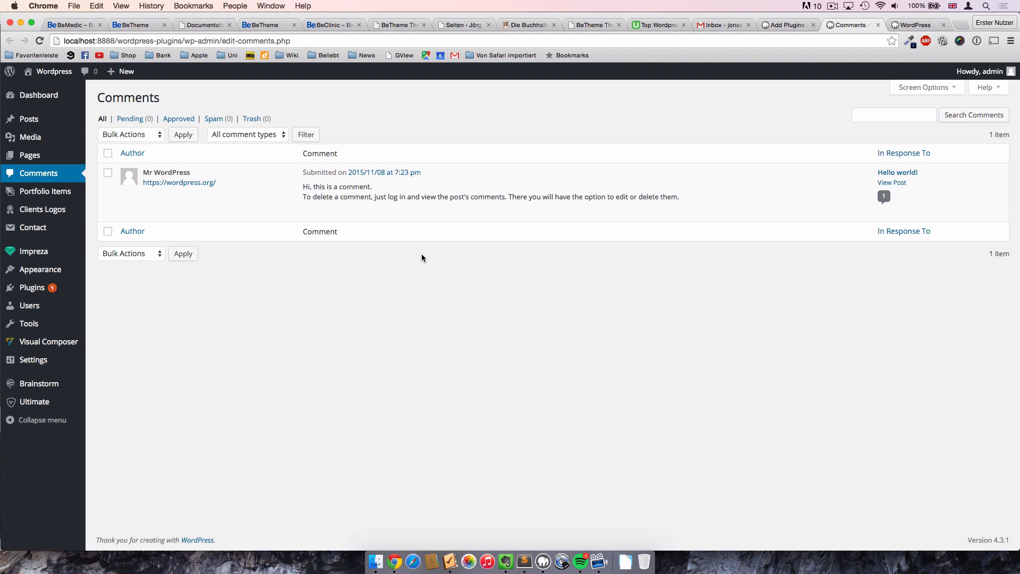
- Clear the search term on the Add Plugins page, and install and activate the bbPress plugin
{"action": "left_click", "coordinate": [780, 23]}
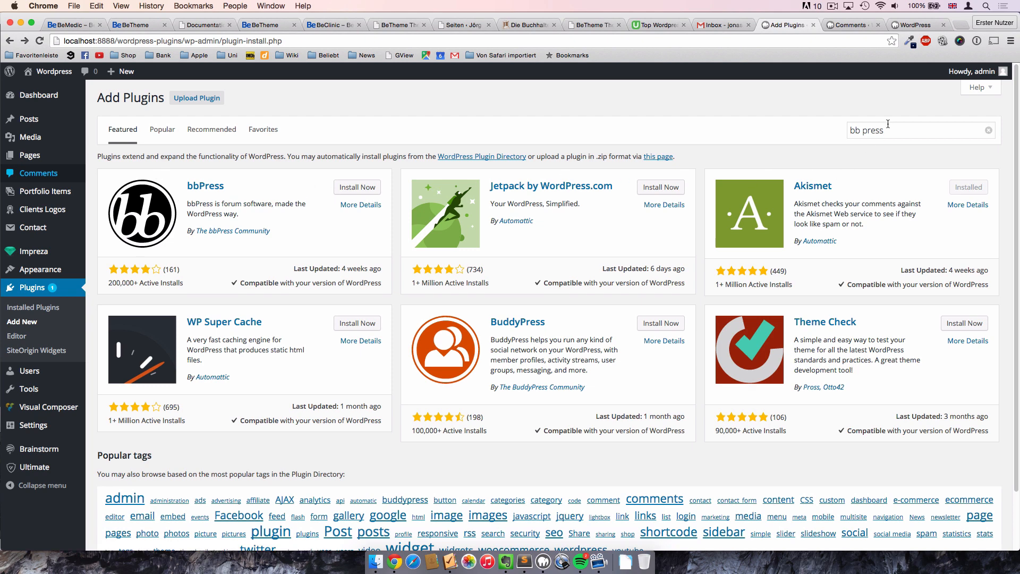
{"action": "left_click_drag", "start_coordinate": [888, 128], "coordinate": [770, 143]}
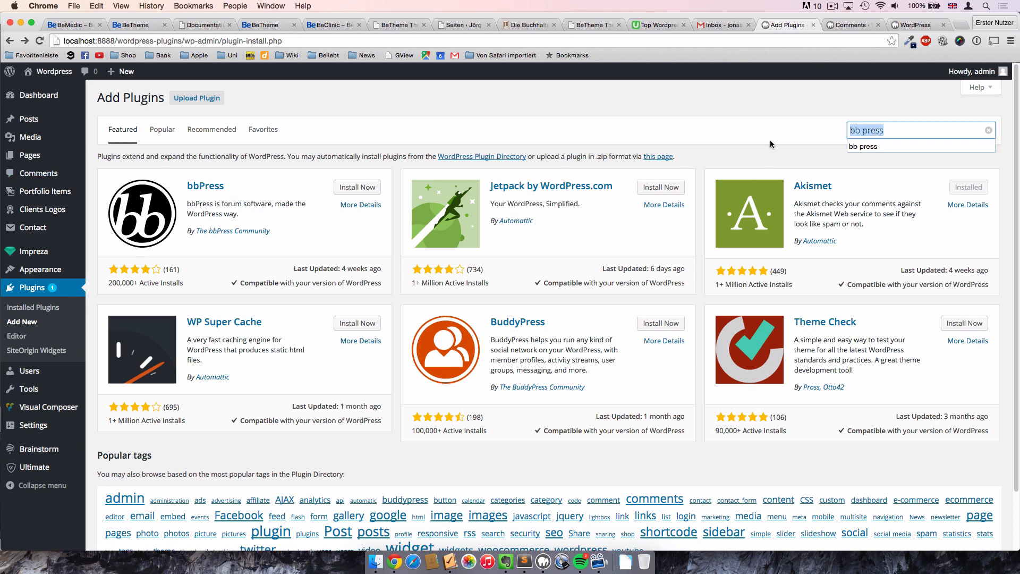
{"action": "key", "text": "BackSpace"}
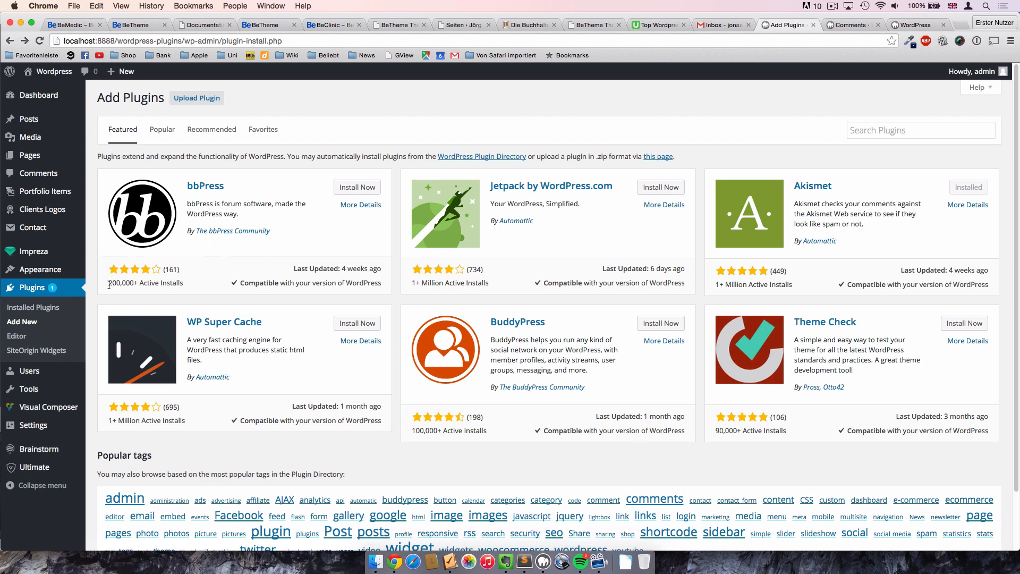
{"action": "left_click_drag", "start_coordinate": [114, 286], "coordinate": [179, 289]}
{"action": "left_click", "coordinate": [178, 294]}
{"action": "left_click", "coordinate": [353, 188]}
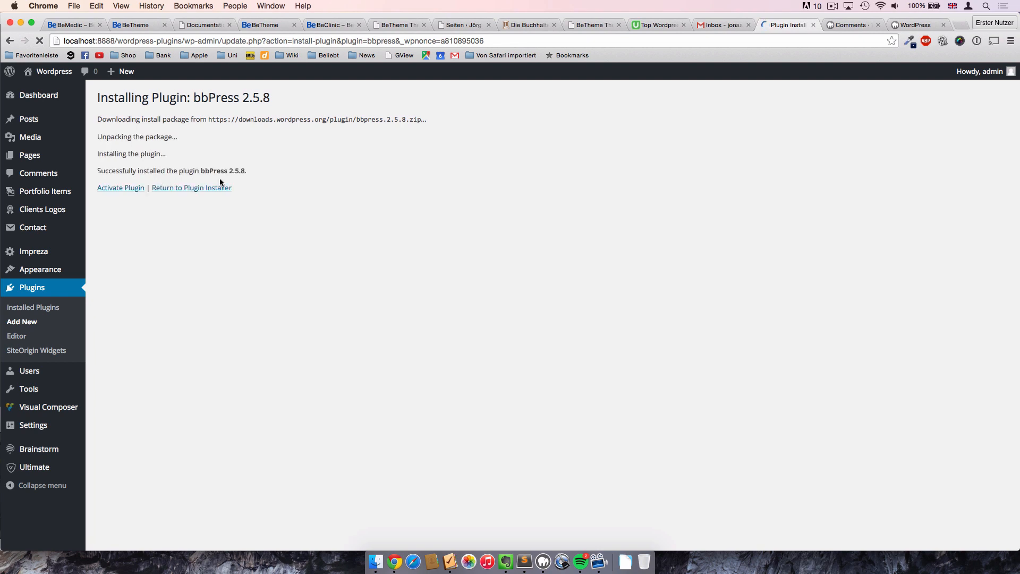
{"action": "left_click", "coordinate": [125, 187]}
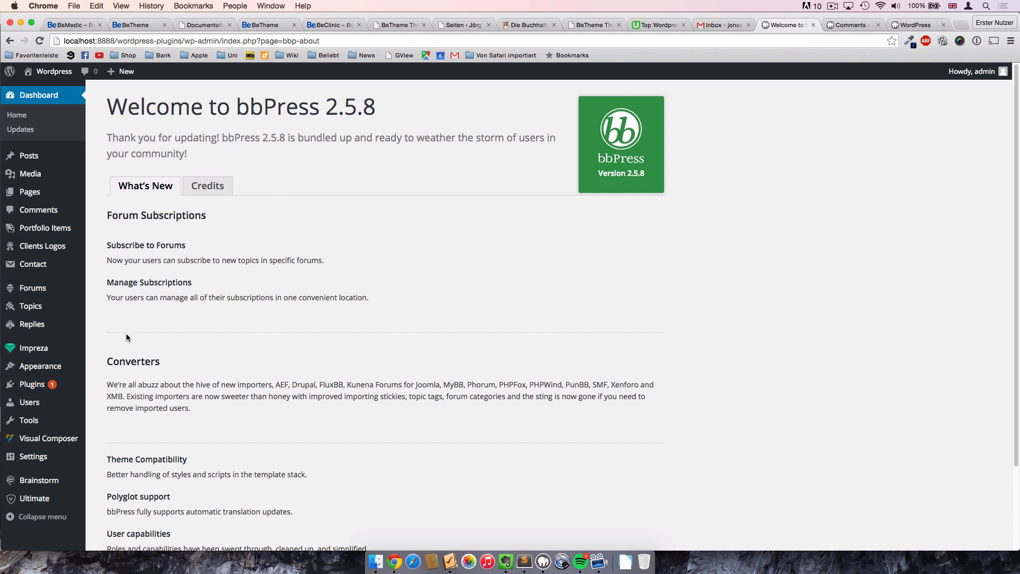
- Create a new bbPress forum titled "Wordpress" and publish it
{"action": "mouse_move", "coordinate": [45, 325]}
{"action": "mouse_move", "coordinate": [69, 293]}
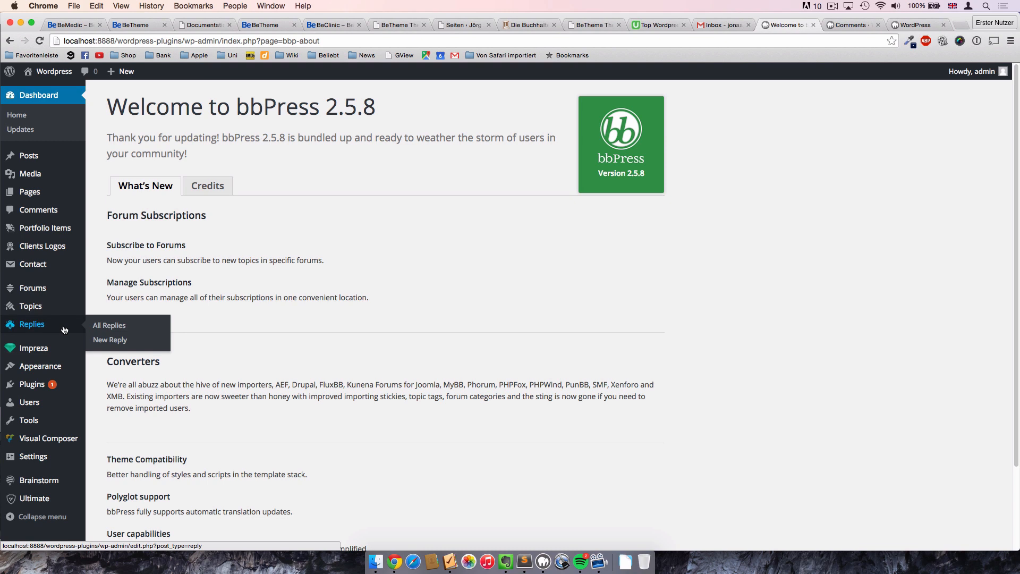
{"action": "left_click", "coordinate": [54, 292]}
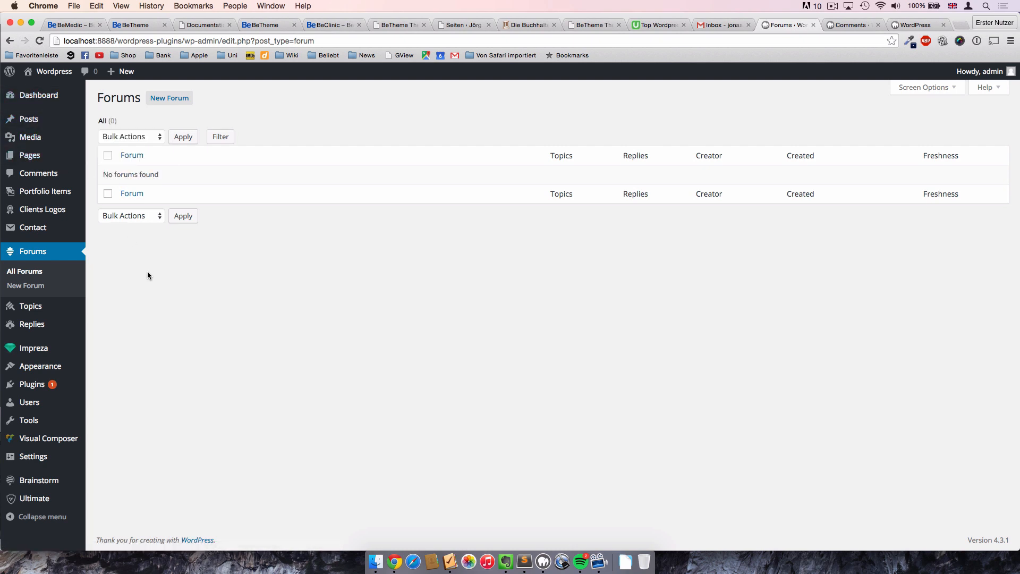
{"action": "left_click", "coordinate": [169, 98]}
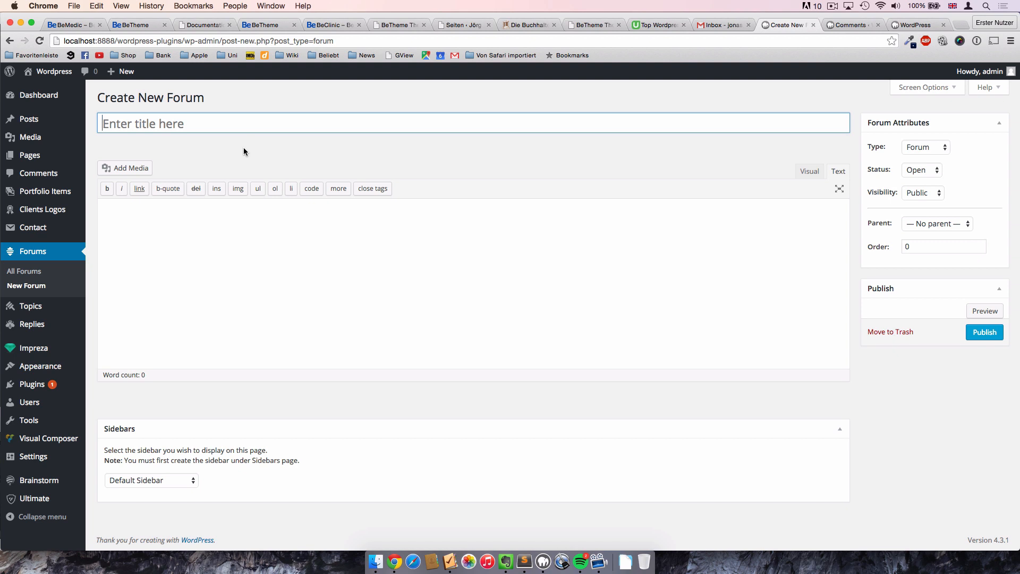
{"action": "type", "text": "Word"}
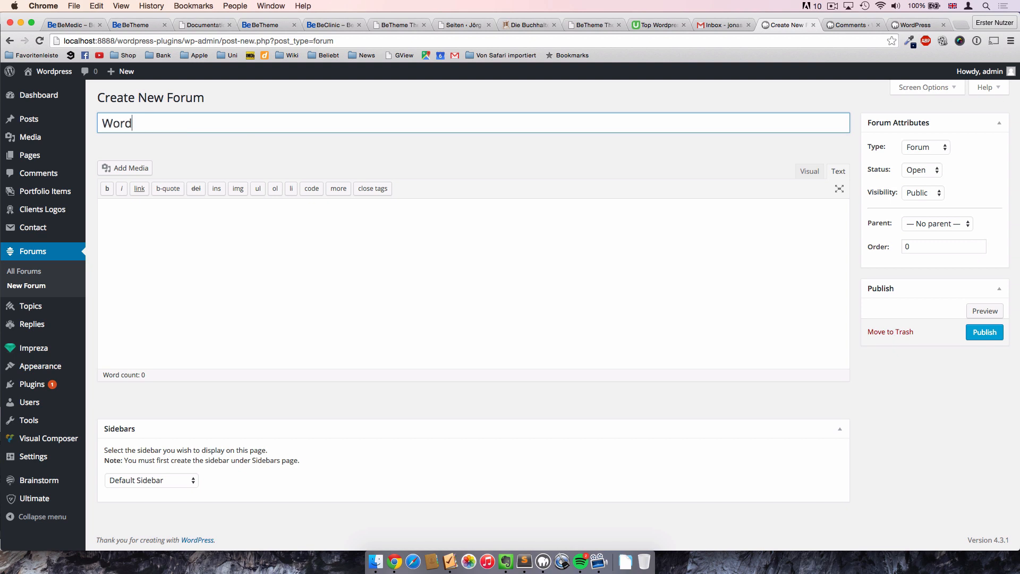
{"action": "type", "text": "press"}
{"action": "left_click", "coordinate": [247, 150]}
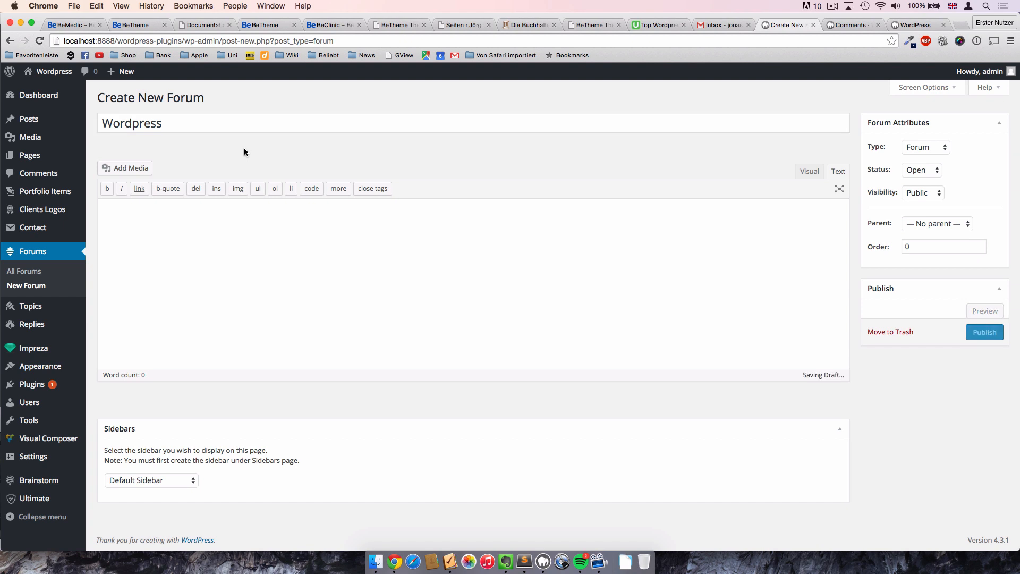
{"action": "left_click", "coordinate": [975, 336]}
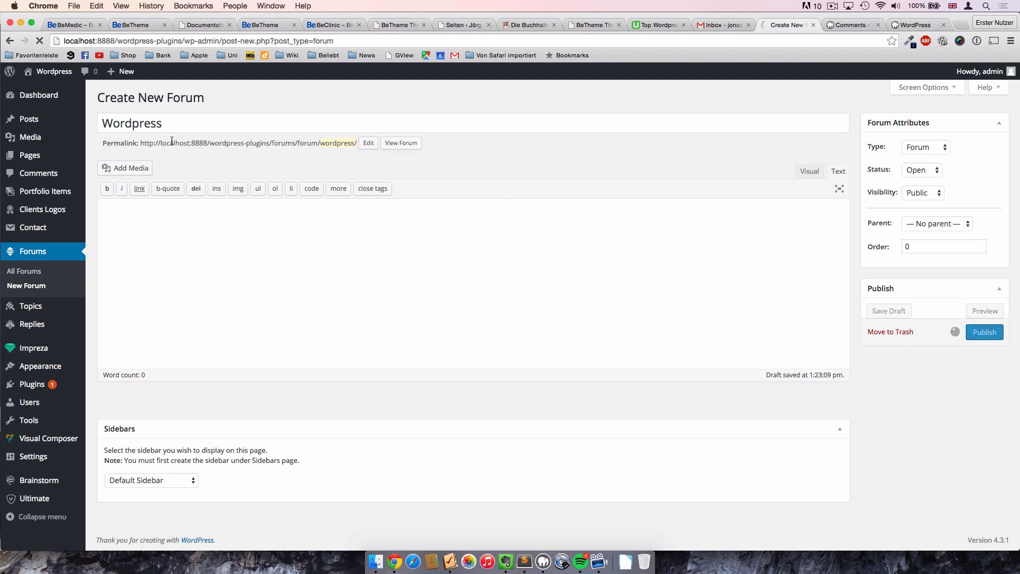
- Create a second forum titled "Hosting" and publish it
{"action": "left_click", "coordinate": [189, 104]}
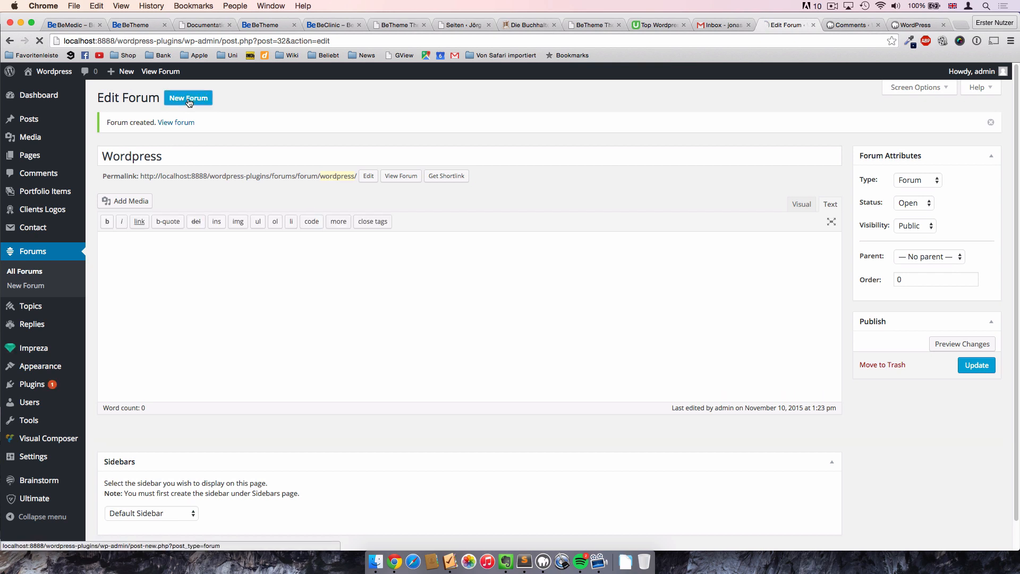
{"action": "left_click", "coordinate": [149, 123]}
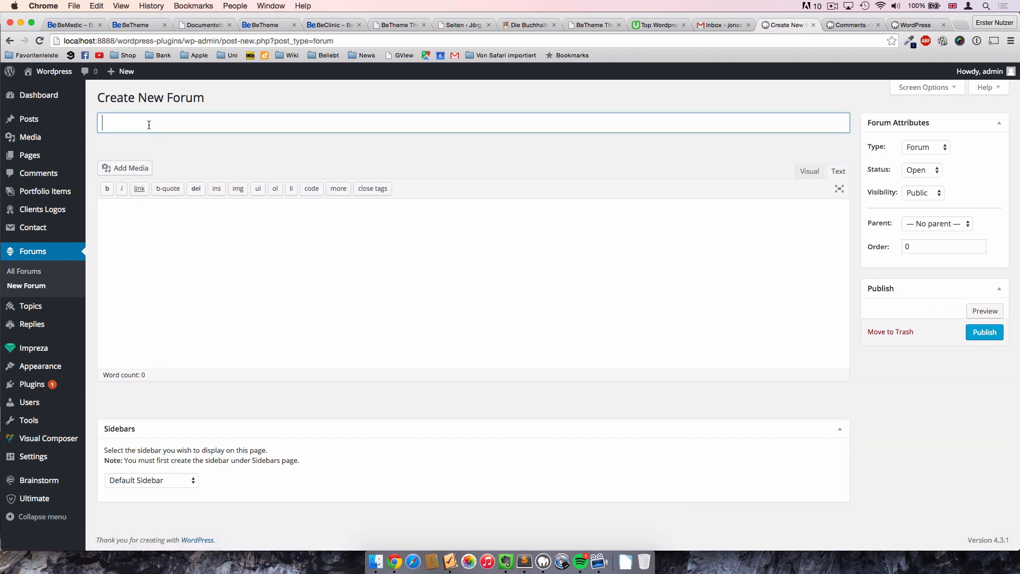
{"action": "type", "text": "Hosting"}
{"action": "left_click", "coordinate": [960, 339]}
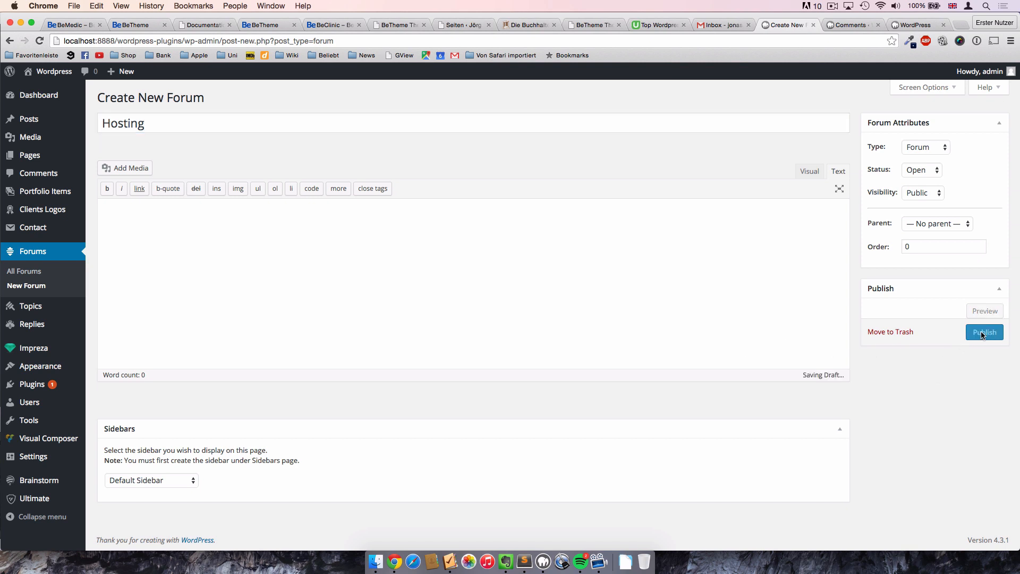
{"action": "left_click", "coordinate": [974, 335]}
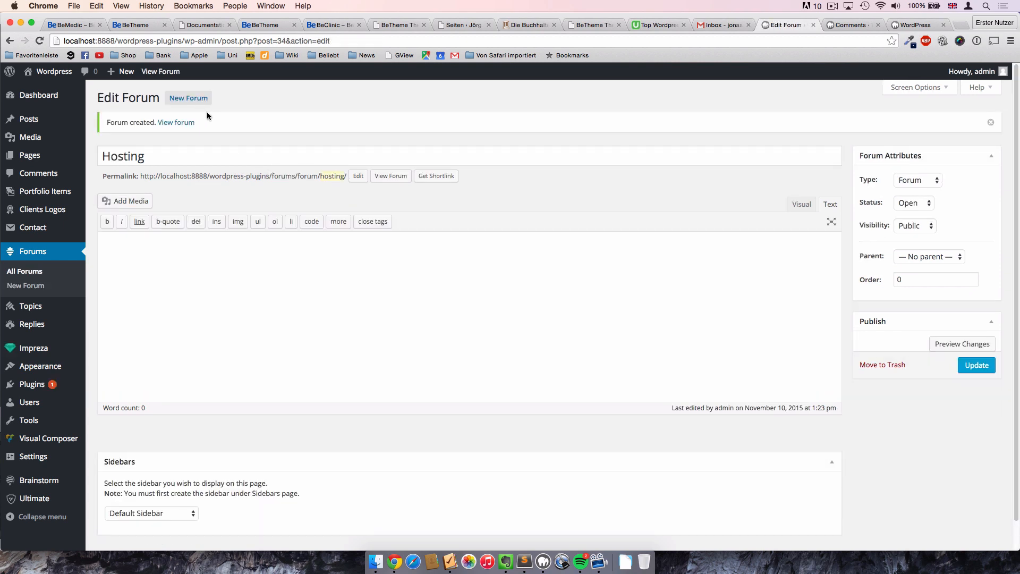
- Create and publish a third forum titled "Wordpress Plugins", and return to the list of all forums
{"action": "left_click", "coordinate": [188, 97]}
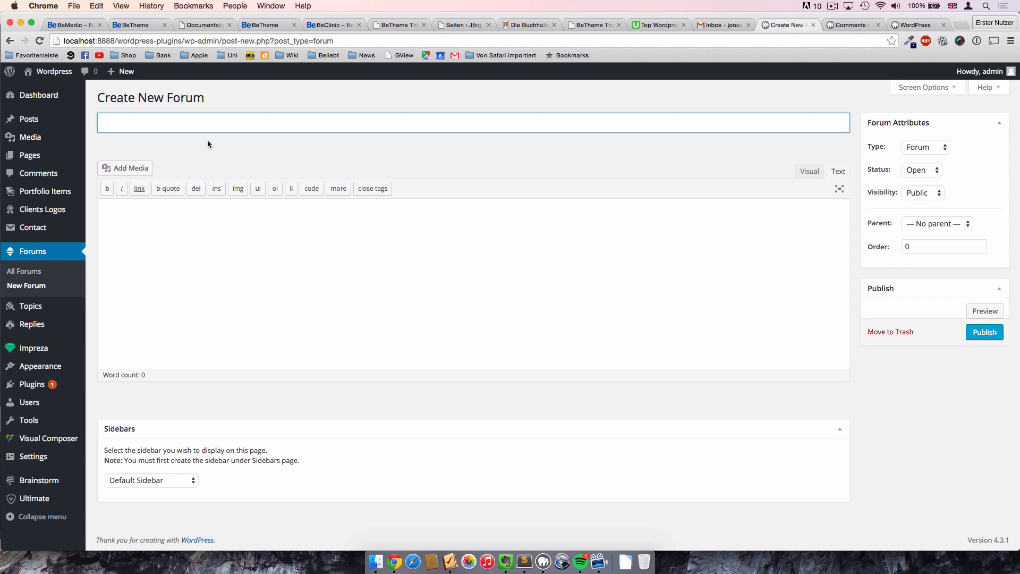
{"action": "type", "text": "Wordpress Plugins"}
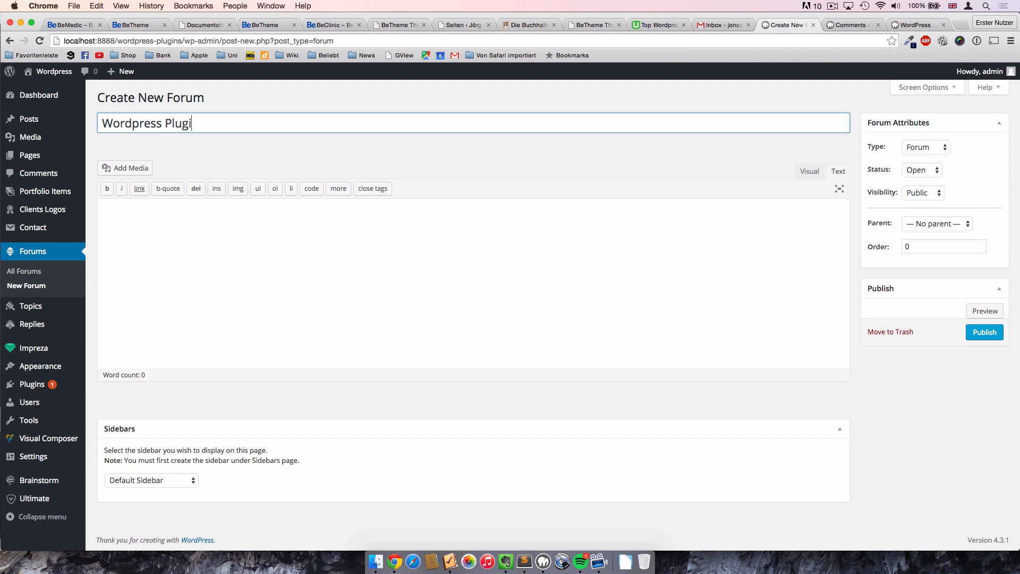
{"action": "left_click", "coordinate": [311, 145]}
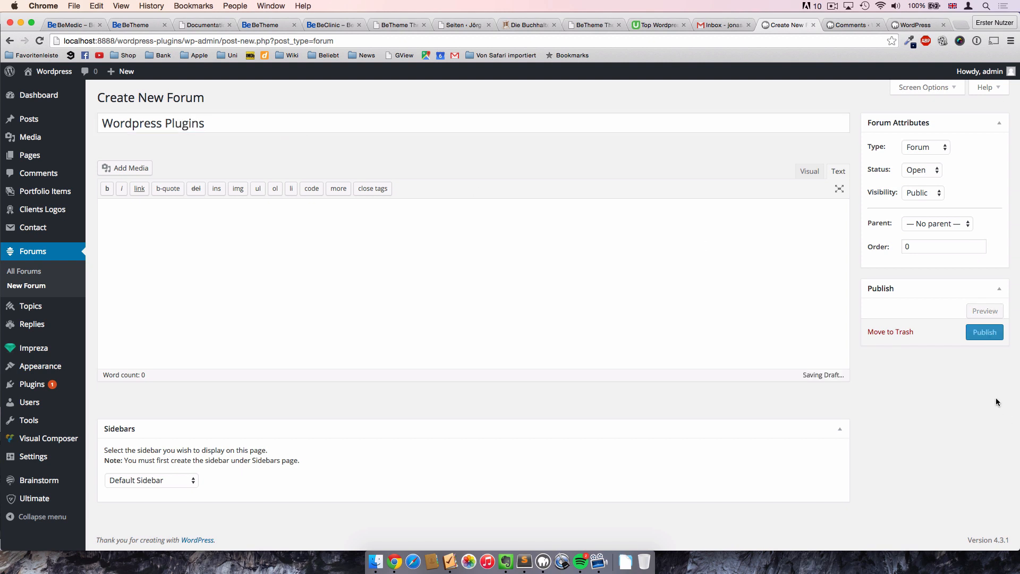
{"action": "left_click", "coordinate": [981, 334]}
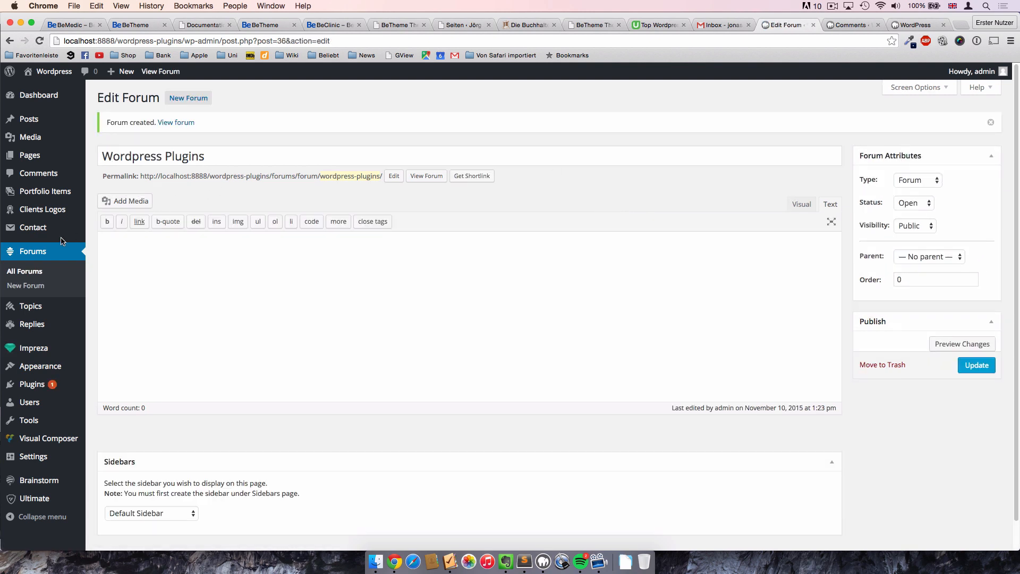
{"action": "left_click", "coordinate": [45, 255]}
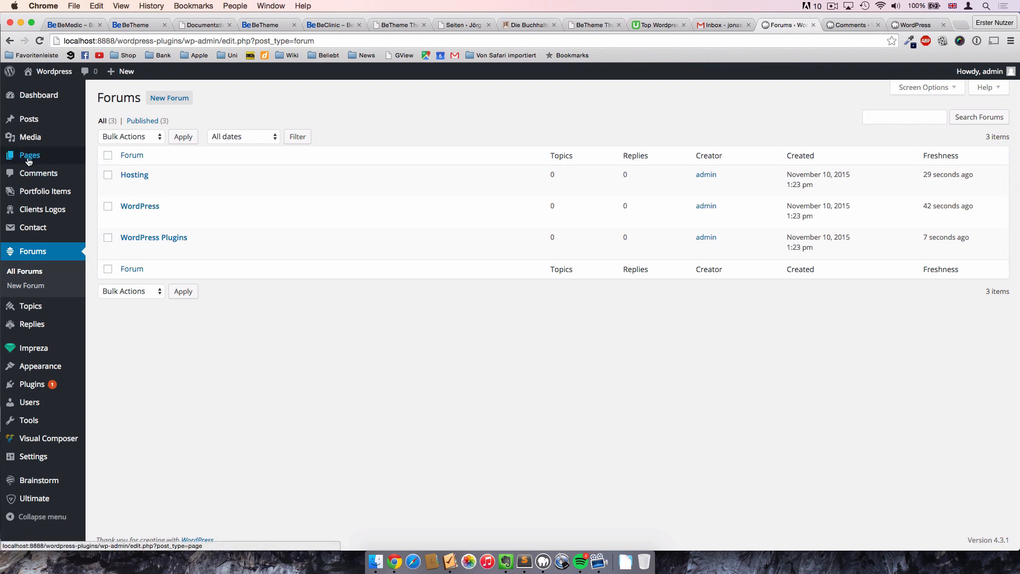
- Create a new page titled "Forum", publish it and place the cursor in its empty content area
{"action": "left_click", "coordinate": [51, 155]}
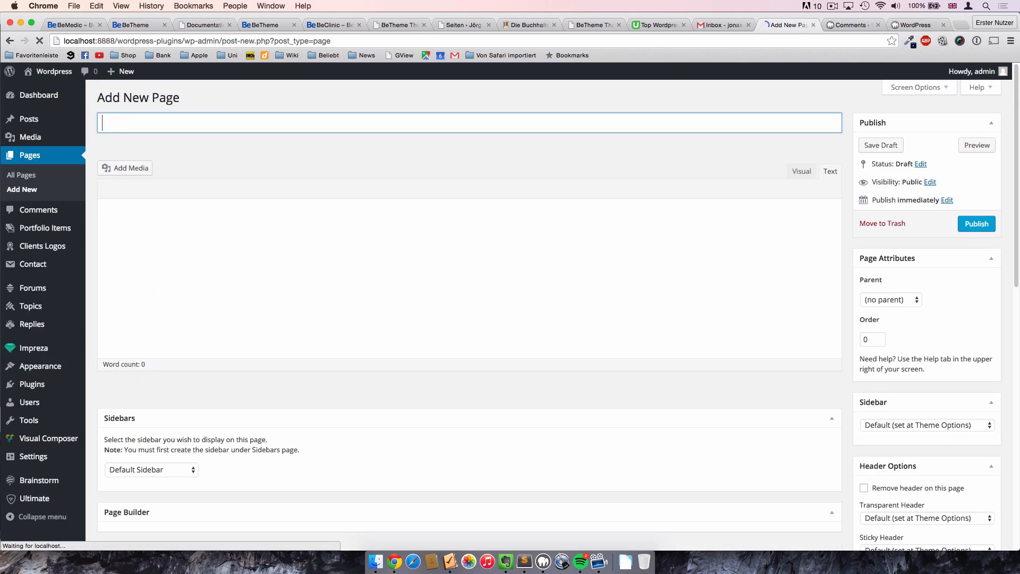
{"action": "type", "text": "Forum"}
{"action": "left_click", "coordinate": [323, 162]}
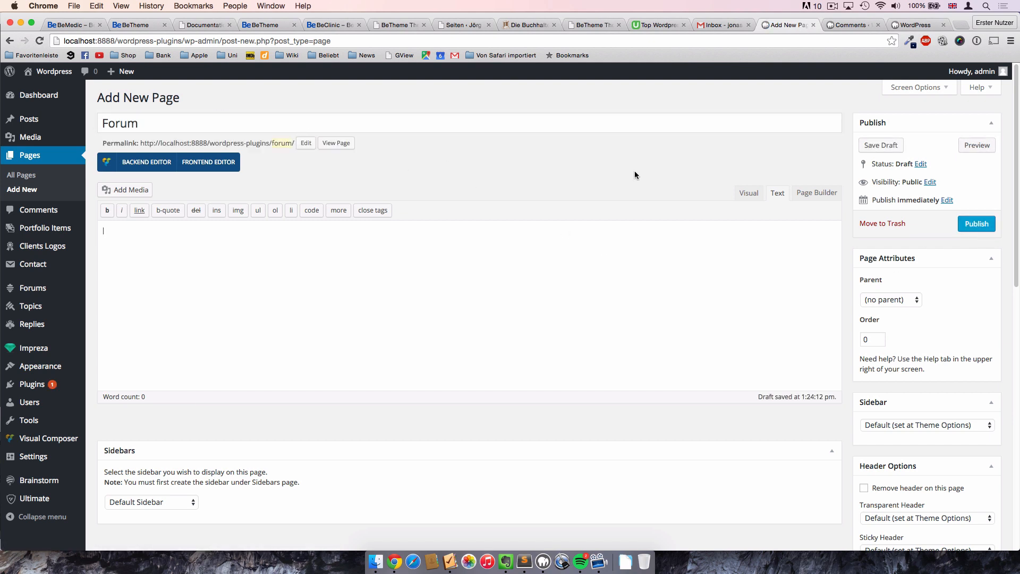
{"action": "left_click_drag", "start_coordinate": [270, 143], "coordinate": [287, 143]}
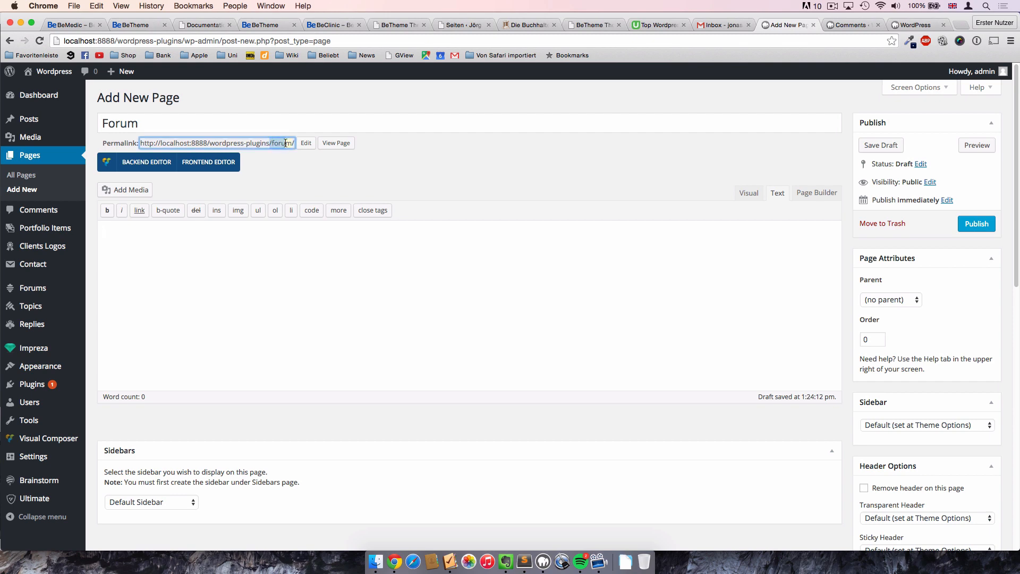
{"action": "left_click", "coordinate": [315, 164]}
{"action": "left_click", "coordinate": [975, 223]}
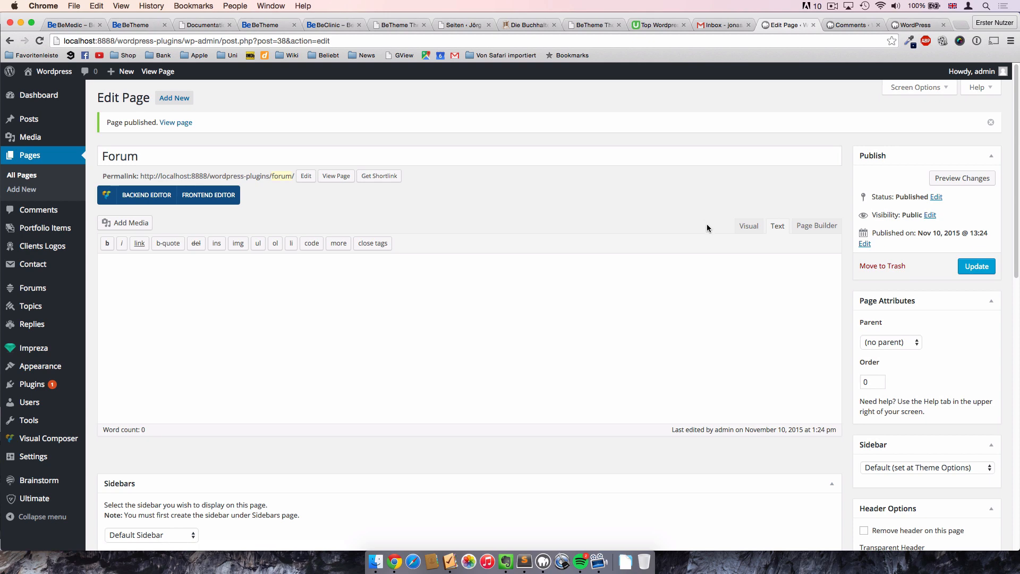
{"action": "left_click", "coordinate": [635, 294]}
- Search Google for "bbpress shortcode" in a new tab and open the bbPress Codex page on shortcodes
{"action": "left_click", "coordinate": [962, 24]}
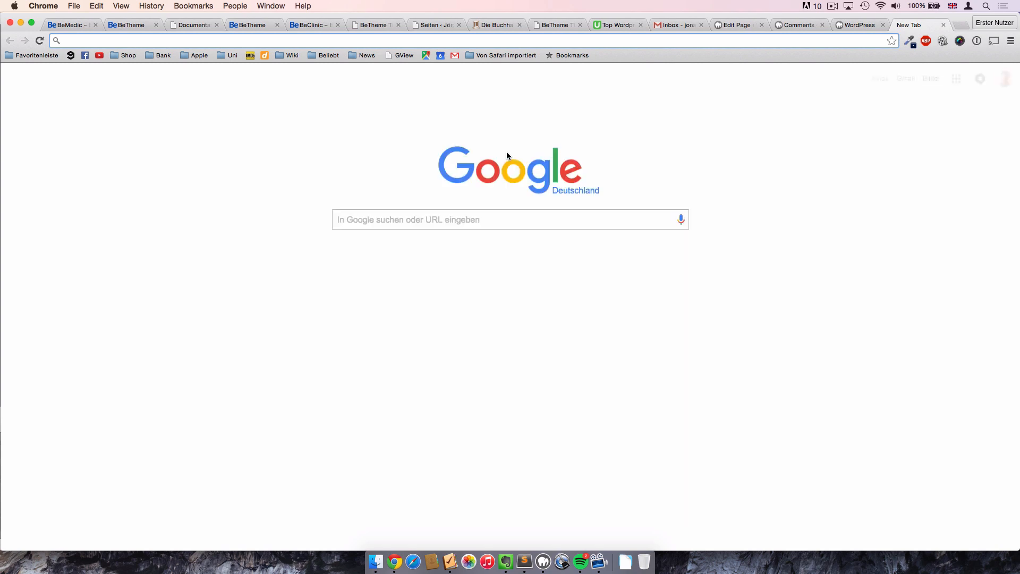
{"action": "left_click", "coordinate": [441, 214]}
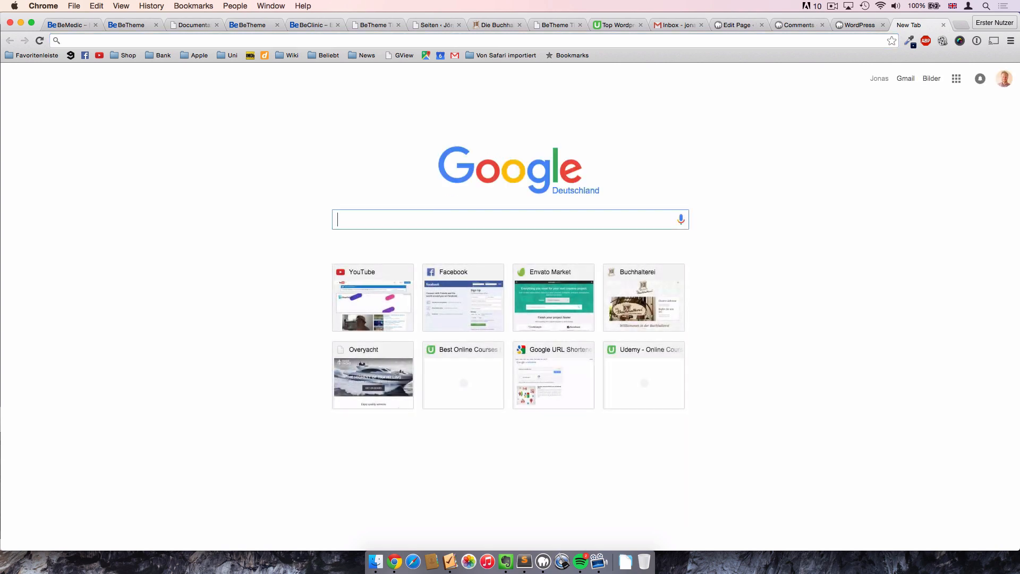
{"action": "type", "text": "bbpress shortcode"}
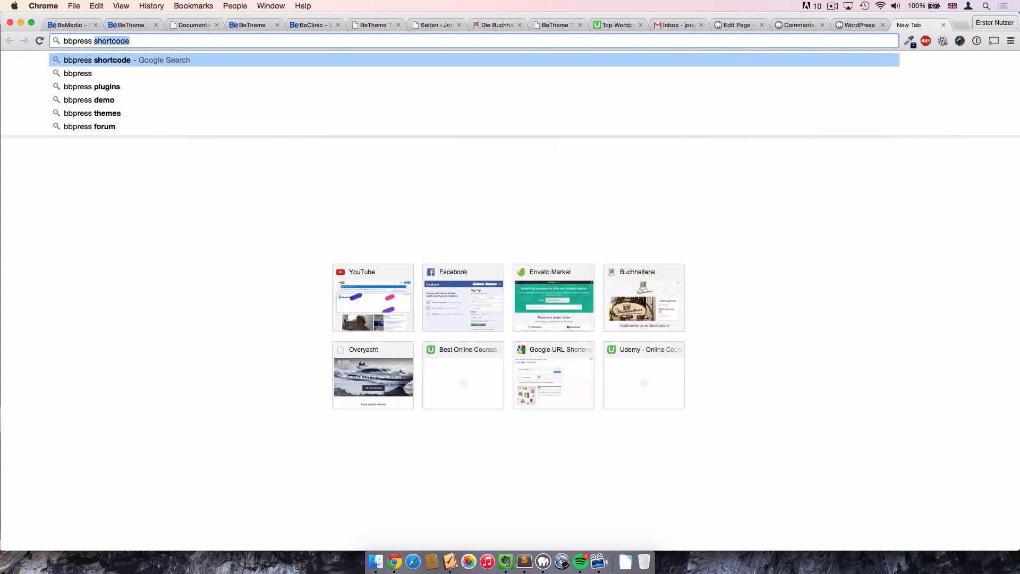
{"action": "key", "text": "Return"}
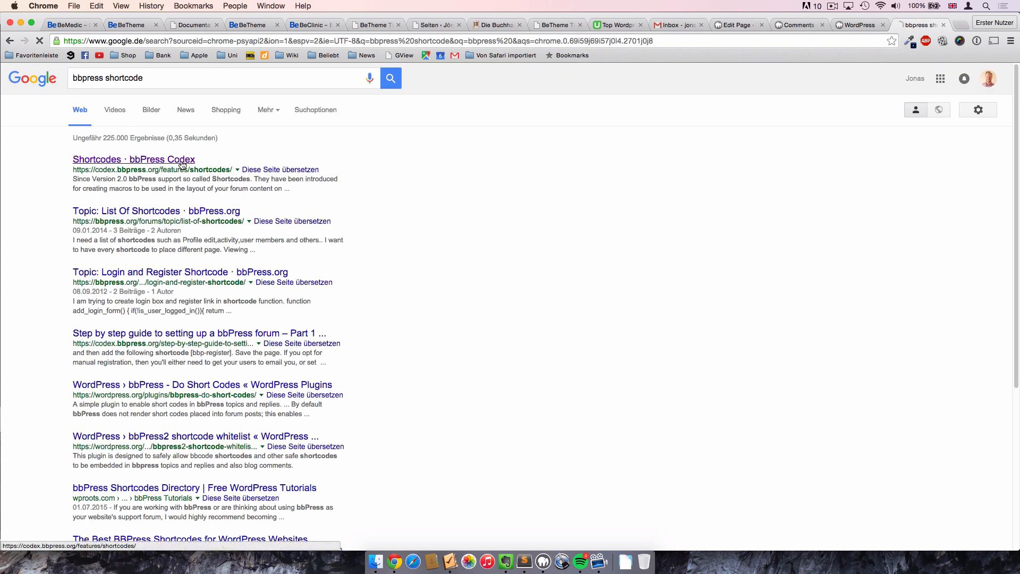
{"action": "left_click", "coordinate": [190, 159]}
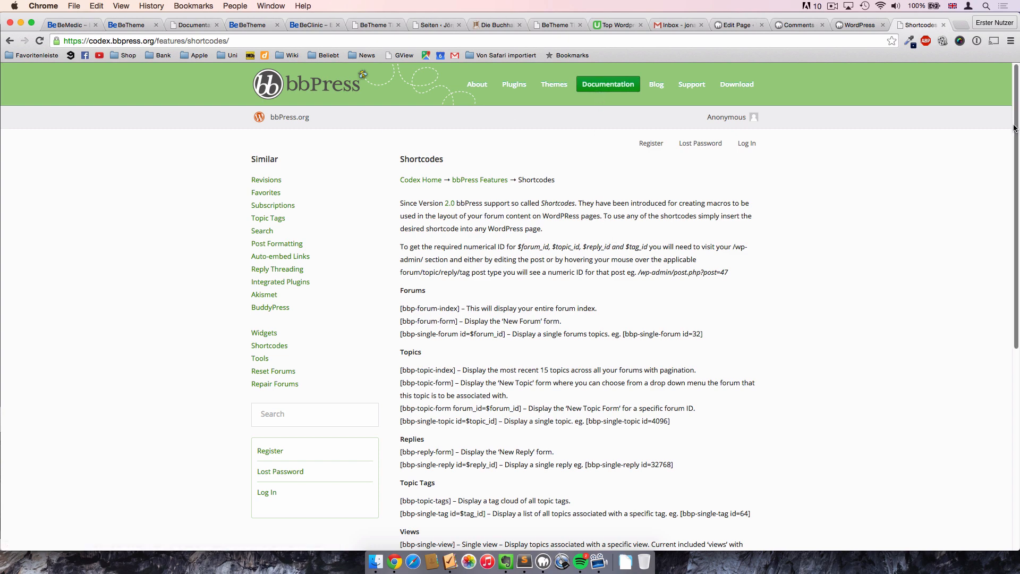
- Copy the [bbp-forum-index] shortcode from the Codex page into the content of the Forum page
{"action": "mouse_move", "coordinate": [1016, 131]}
{"action": "left_mouse_down"}
{"action": "mouse_move", "coordinate": [1018, 299]}
{"action": "mouse_move", "coordinate": [1017, 148]}
{"action": "left_mouse_up"}
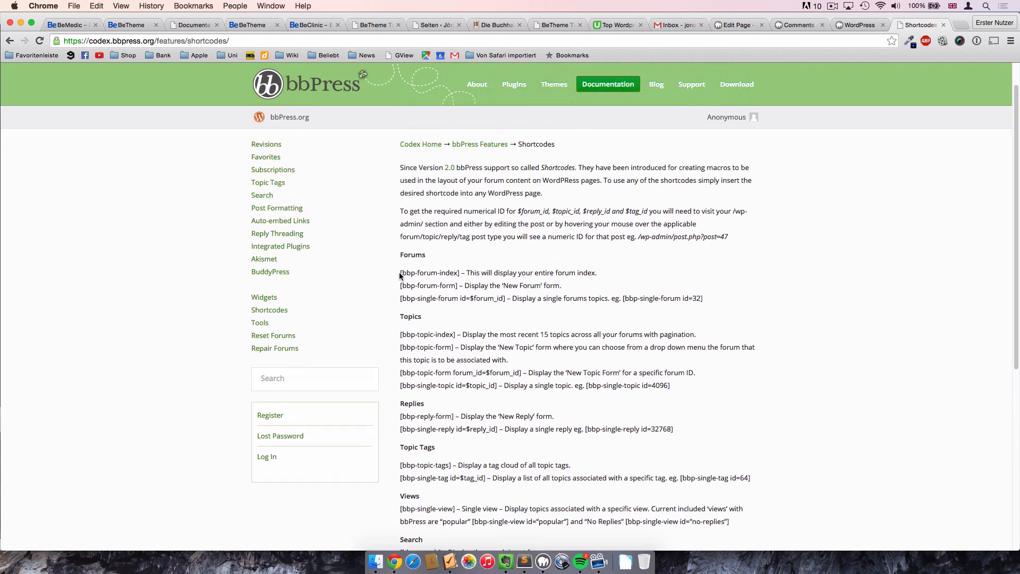
{"action": "left_click_drag", "start_coordinate": [460, 272], "coordinate": [400, 272]}
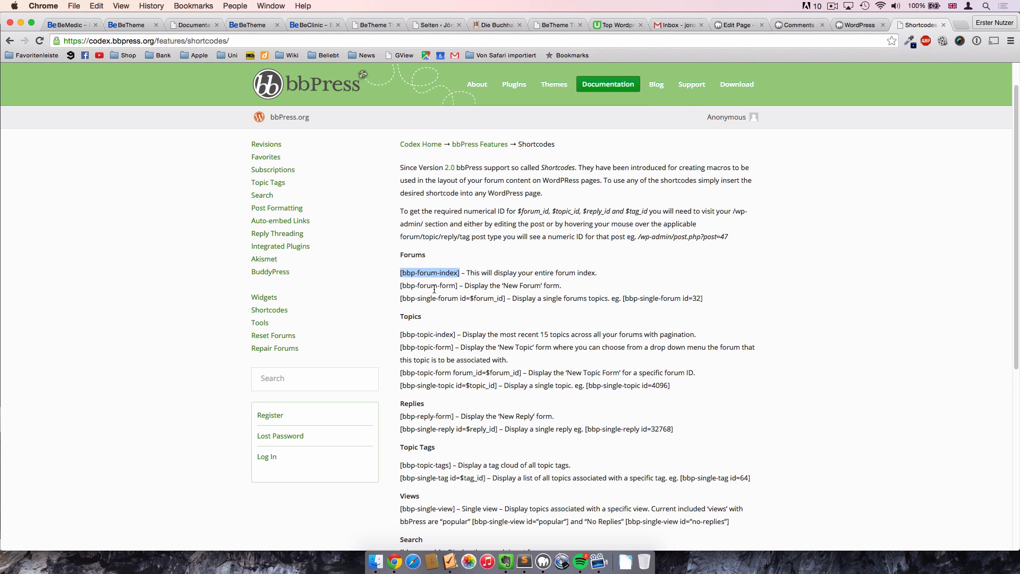
{"action": "key", "text": "super+c"}
{"action": "left_click", "coordinate": [840, 27]}
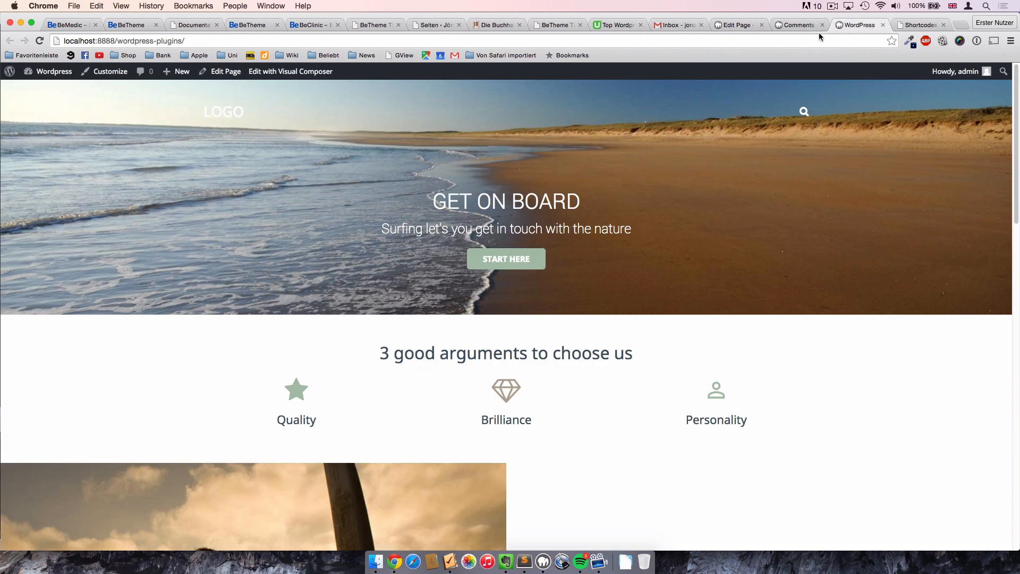
{"action": "left_click", "coordinate": [805, 27]}
{"action": "left_click", "coordinate": [731, 27]}
{"action": "key", "text": "super+v"}
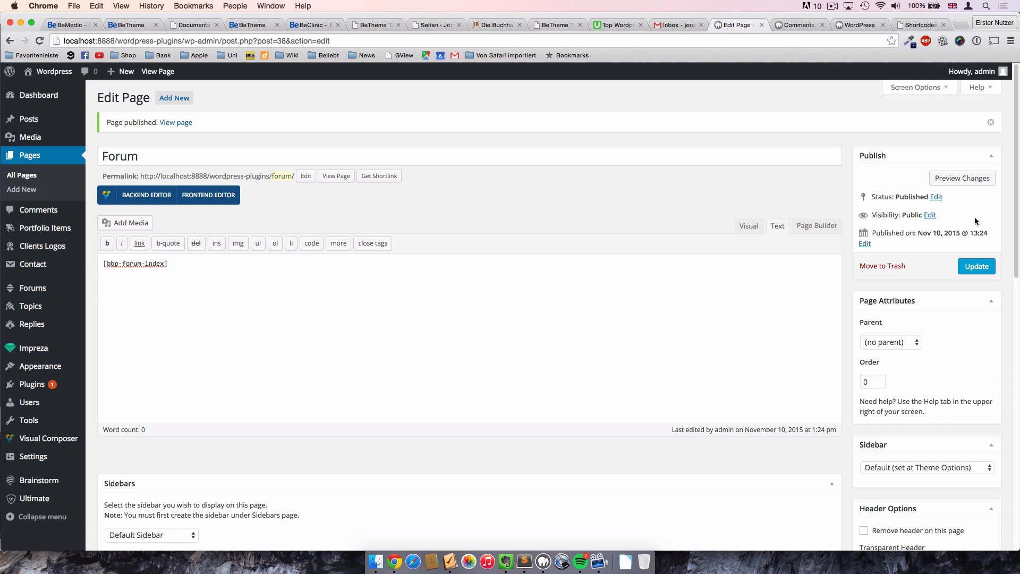
- Update the Forum page and preview it to check the forum index with its Topics, Posts and Freshness columns
{"action": "left_click", "coordinate": [976, 266]}
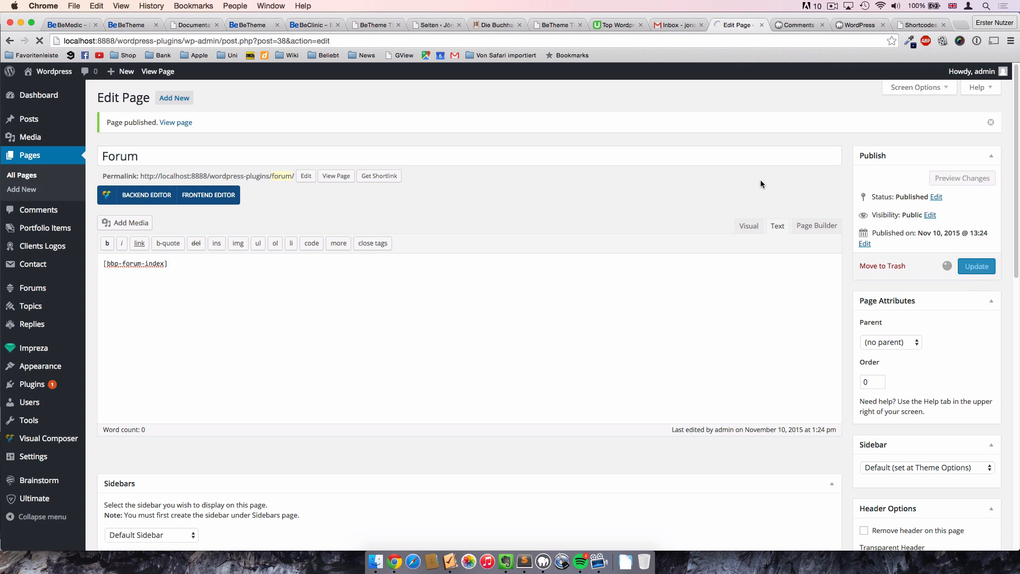
{"action": "left_click", "coordinate": [960, 177]}
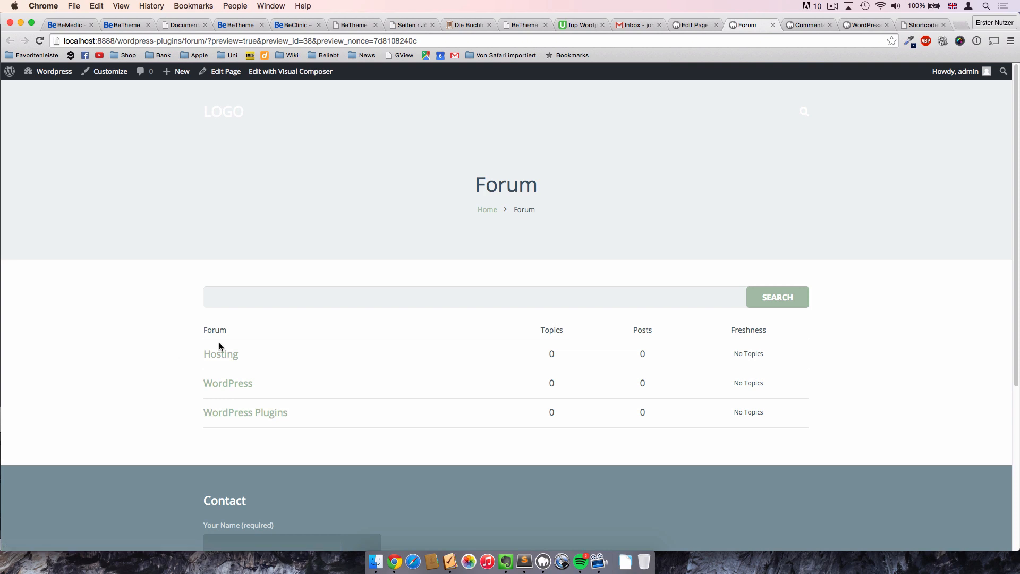
{"action": "left_click_drag", "start_coordinate": [542, 329], "coordinate": [563, 337]}
{"action": "left_click_drag", "start_coordinate": [632, 330], "coordinate": [652, 331]}
{"action": "left_click_drag", "start_coordinate": [735, 330], "coordinate": [776, 357]}
{"action": "left_click", "coordinate": [778, 359]}
- Open localhost:8888/wordpress-plugins/forum in a new incognito window to view the Forum page as a logged-out visitor
{"action": "mouse_move", "coordinate": [176, 71]}
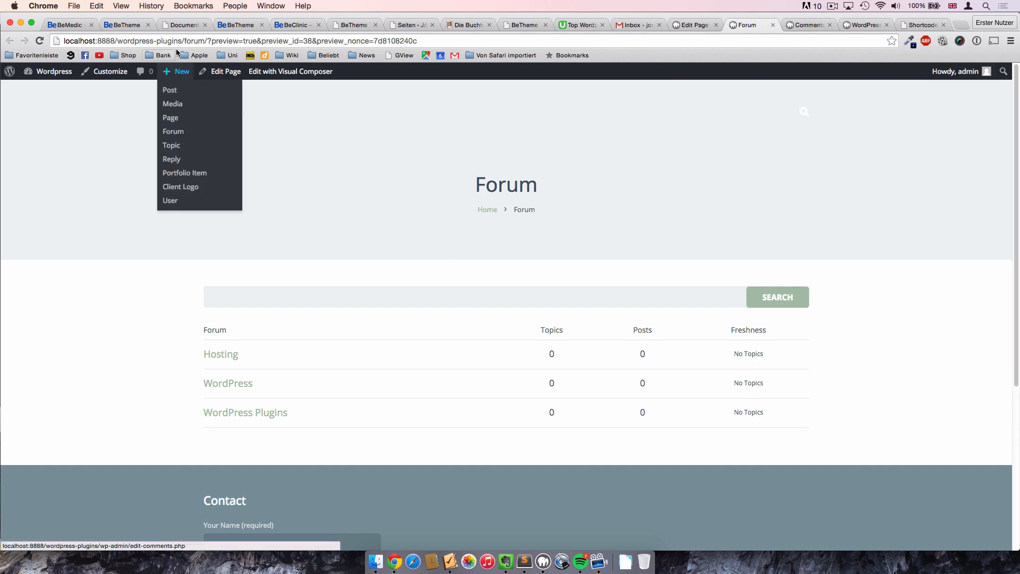
{"action": "left_click_drag", "start_coordinate": [206, 41], "coordinate": [72, 48]}
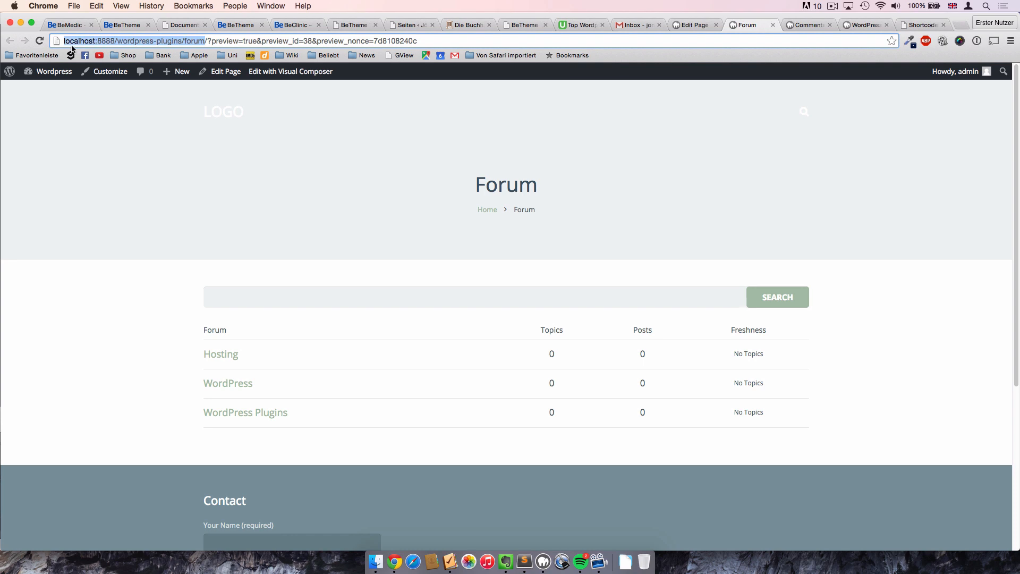
{"action": "key", "text": "super+shift+n"}
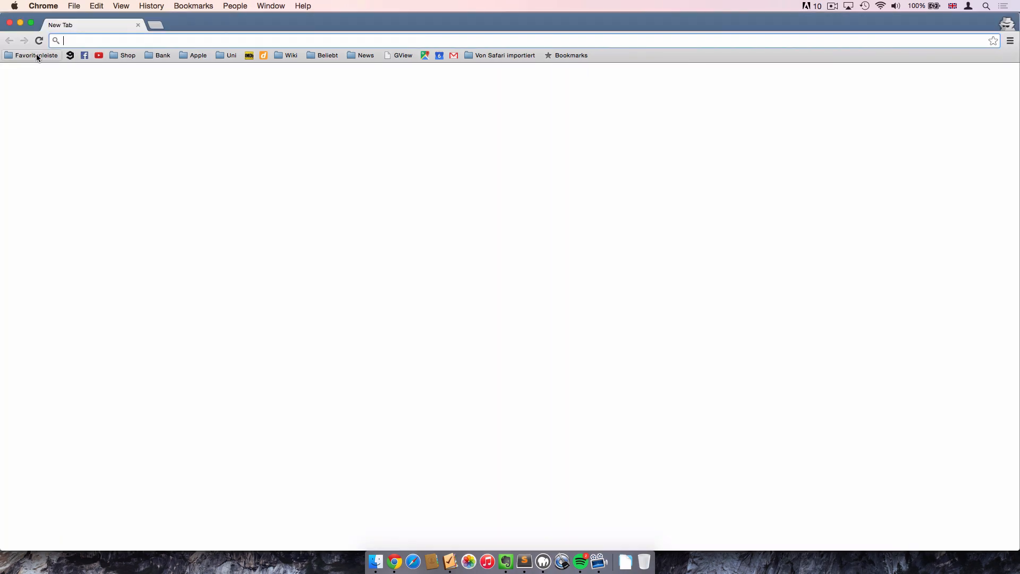
{"action": "key", "text": "super+v"}
{"action": "key", "text": "Return"}
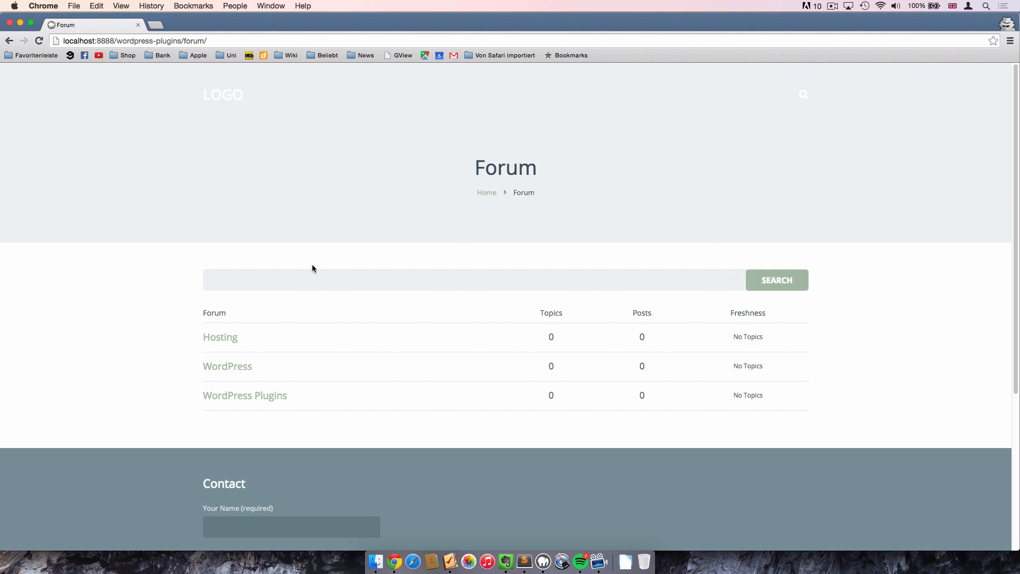
- Check the Hosting forum's breadcrumb and login notice as a visitor, view the Forums overview, and close the incognito window
{"action": "left_click", "coordinate": [223, 338]}
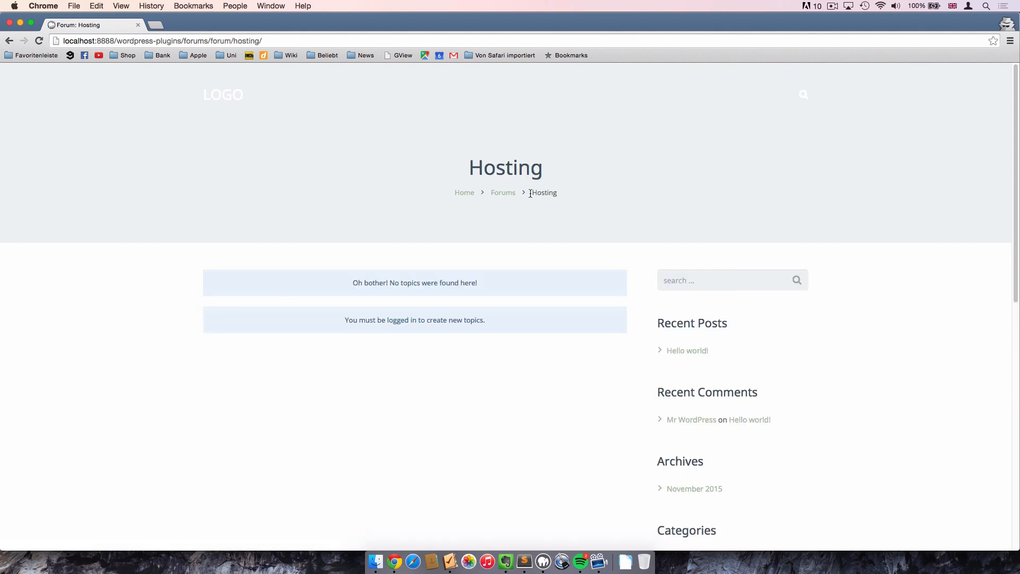
{"action": "left_click_drag", "start_coordinate": [530, 193], "coordinate": [558, 193]}
{"action": "left_click", "coordinate": [539, 232]}
{"action": "left_click_drag", "start_coordinate": [346, 319], "coordinate": [495, 320]}
{"action": "left_click", "coordinate": [498, 337]}
{"action": "left_click", "coordinate": [493, 194]}
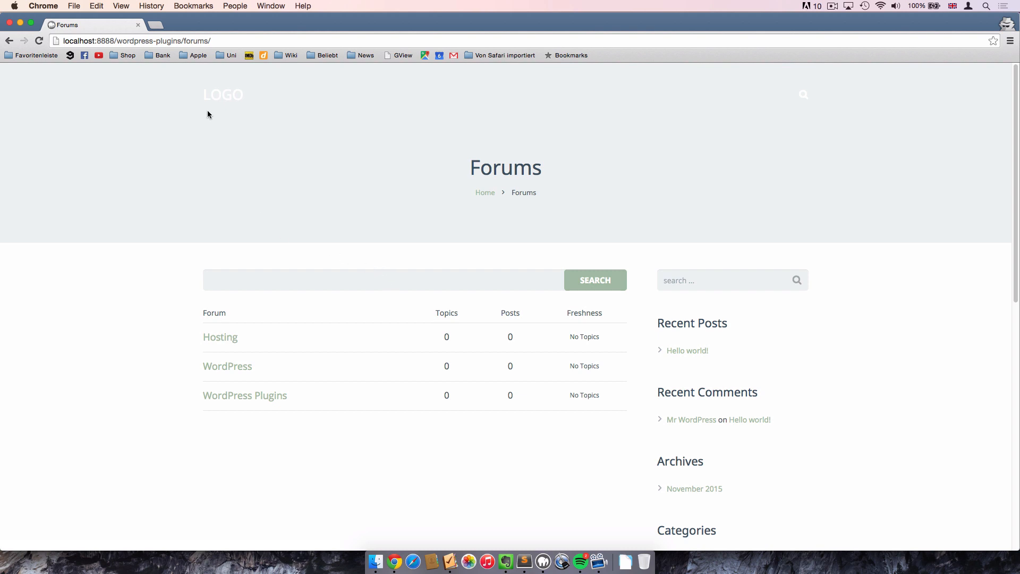
{"action": "left_click", "coordinate": [9, 22]}
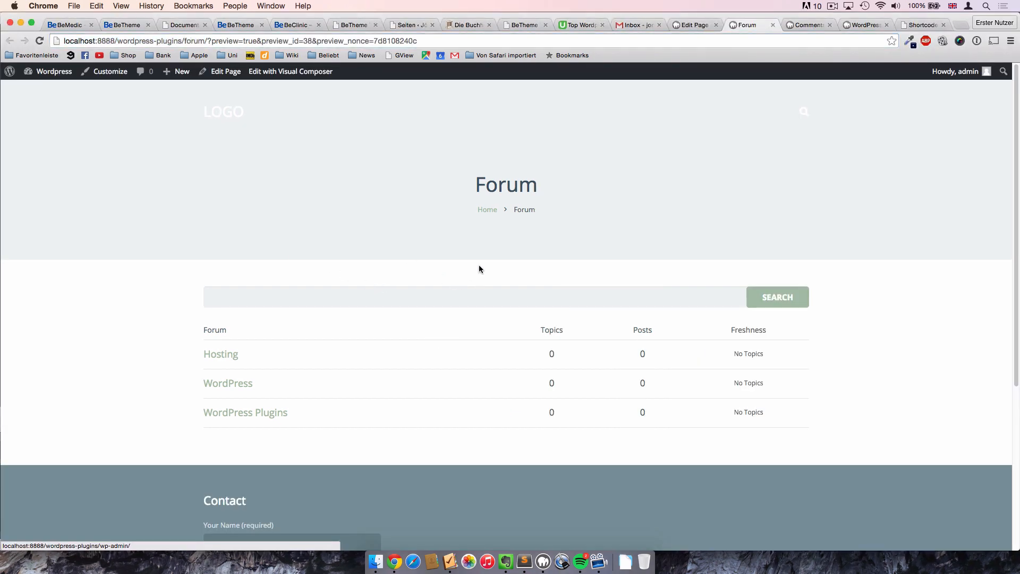
- Close the Comments tab and return to the Forum page's editor
{"action": "left_click", "coordinate": [807, 25]}
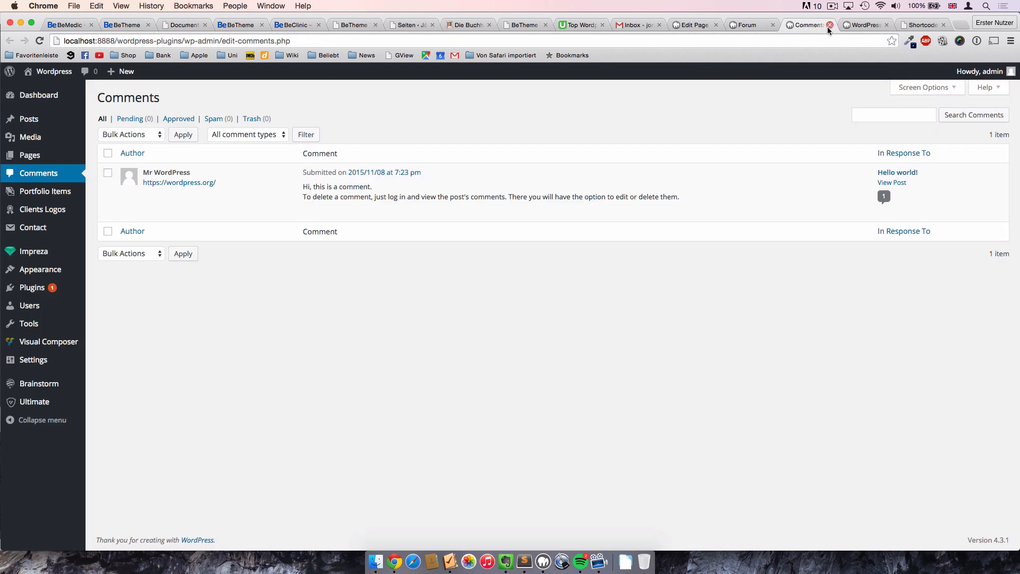
{"action": "left_click", "coordinate": [830, 25]}
{"action": "left_click", "coordinate": [723, 25]}
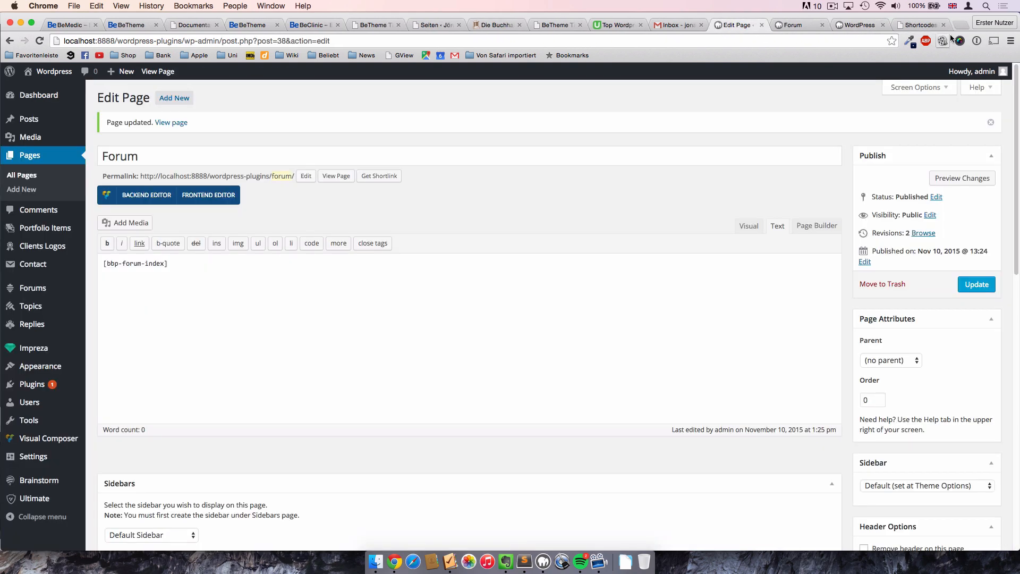
- Copy the [bbp-login] shortcode from the Account section of the bbPress Codex shortcodes page
{"action": "left_click", "coordinate": [916, 24]}
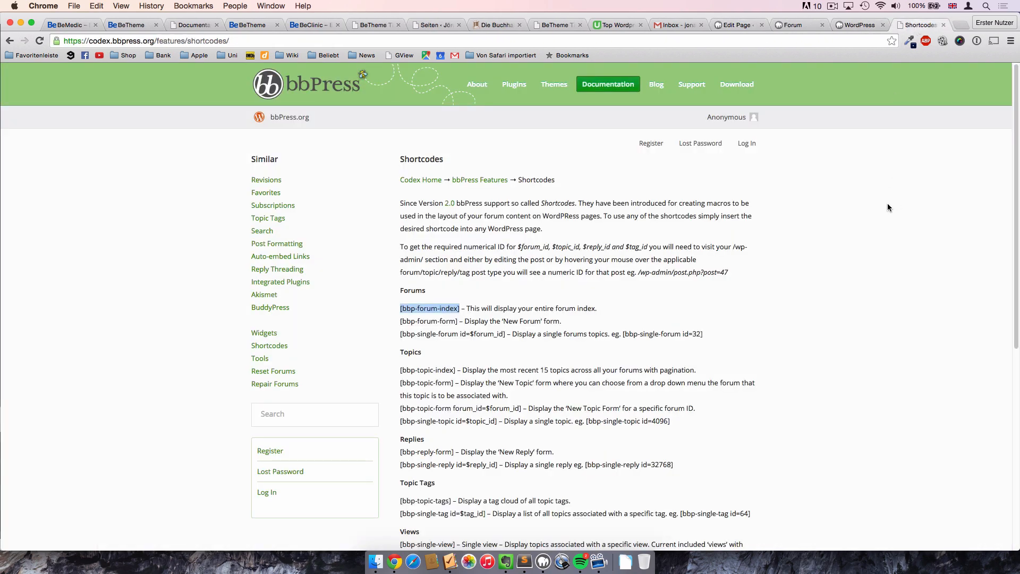
{"action": "scroll", "coordinate": [1017, 206], "scroll_direction": "down", "scroll_amount": 1}
{"action": "scroll", "coordinate": [1018, 206], "scroll_direction": "down", "scroll_amount": 6}
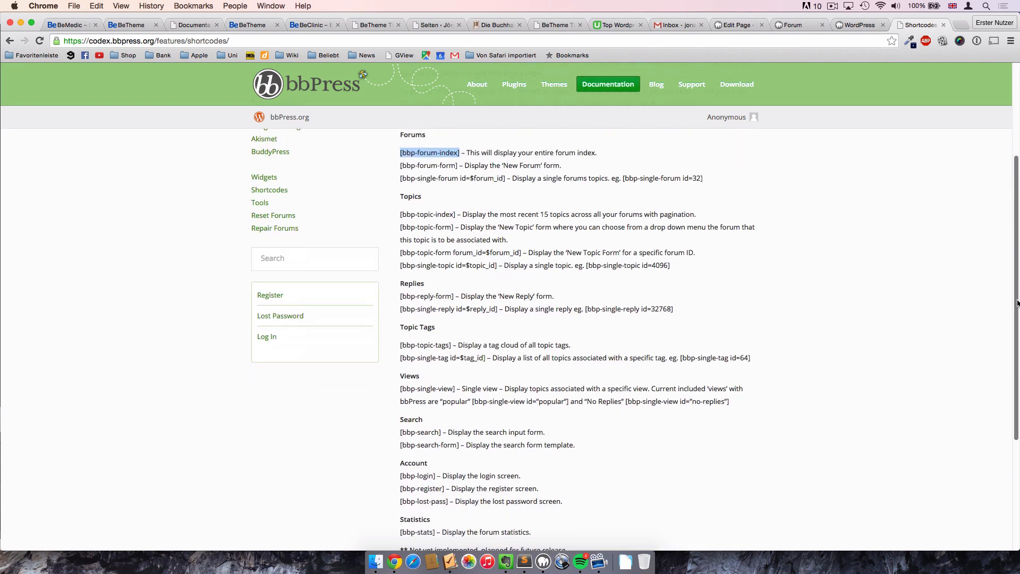
{"action": "scroll", "coordinate": [578, 375], "scroll_direction": "down", "scroll_amount": 1}
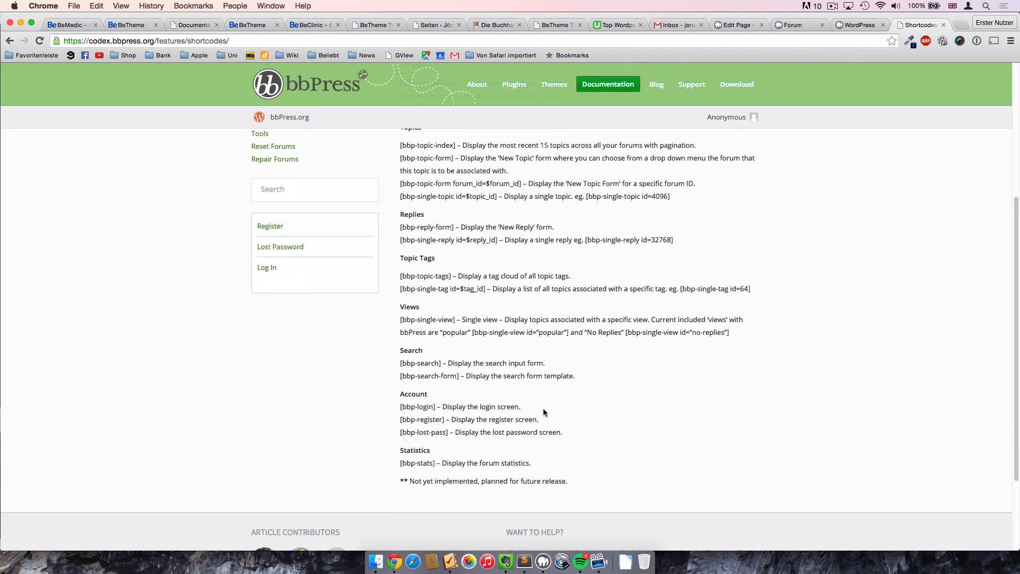
{"action": "left_click_drag", "start_coordinate": [400, 407], "coordinate": [435, 407]}
{"action": "left_click", "coordinate": [432, 406]}
{"action": "left_click_drag", "start_coordinate": [414, 431], "coordinate": [442, 432]}
{"action": "left_click_drag", "start_coordinate": [435, 406], "coordinate": [399, 407]}
{"action": "key", "text": "super+c"}
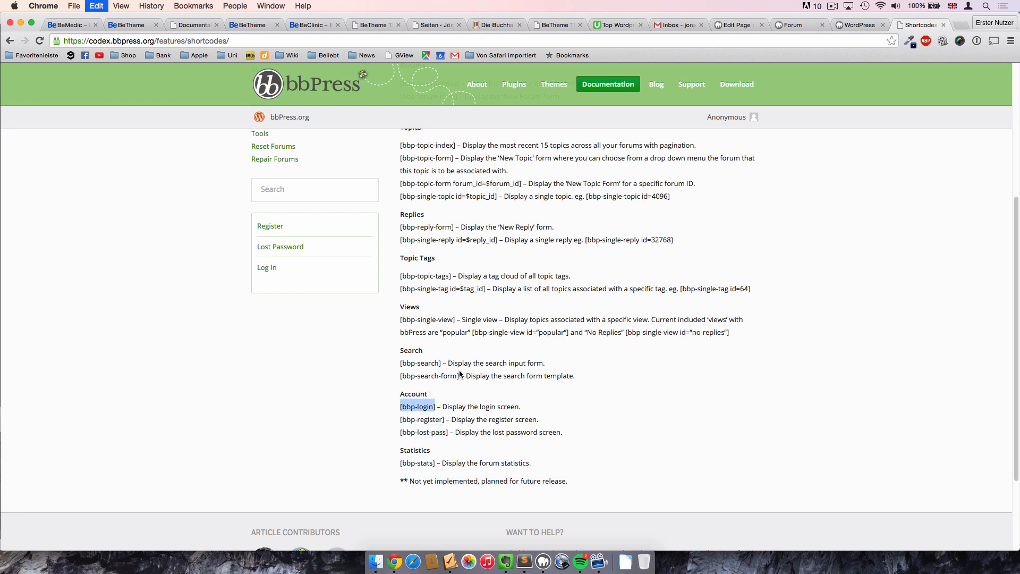
{"action": "left_click", "coordinate": [563, 360]}
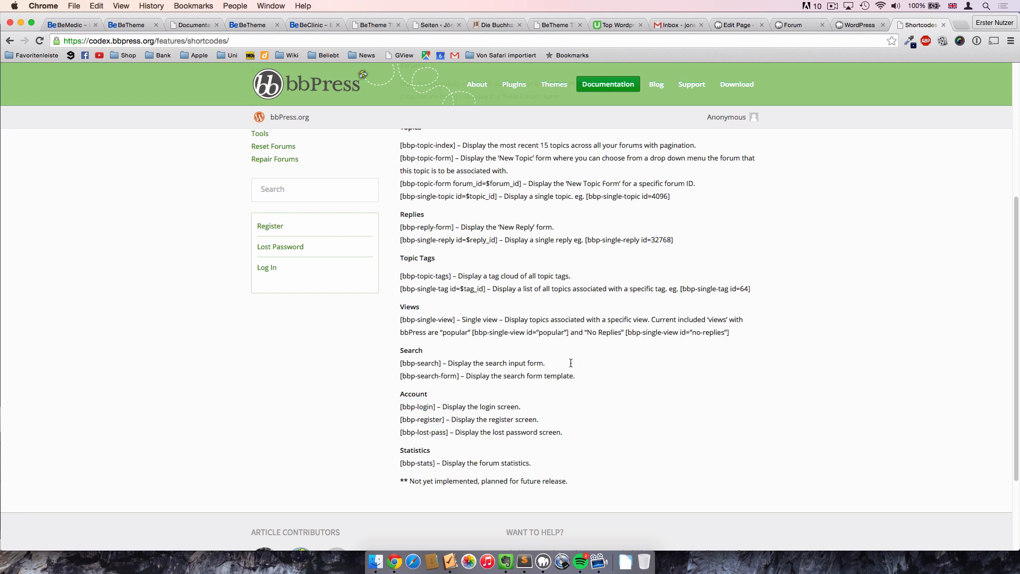
- Check the Forum page preview, then open the site's widget management page and expand the bbPress Sidebar area
{"action": "left_click", "coordinate": [743, 26]}
{"action": "left_click", "coordinate": [780, 27]}
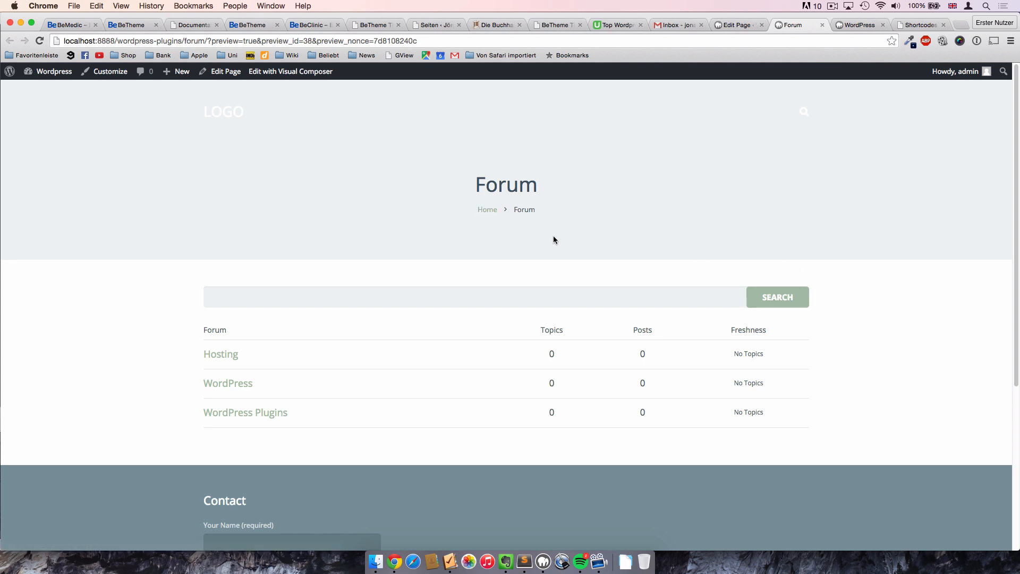
{"action": "double_click", "coordinate": [520, 209]}
{"action": "left_click", "coordinate": [733, 25]}
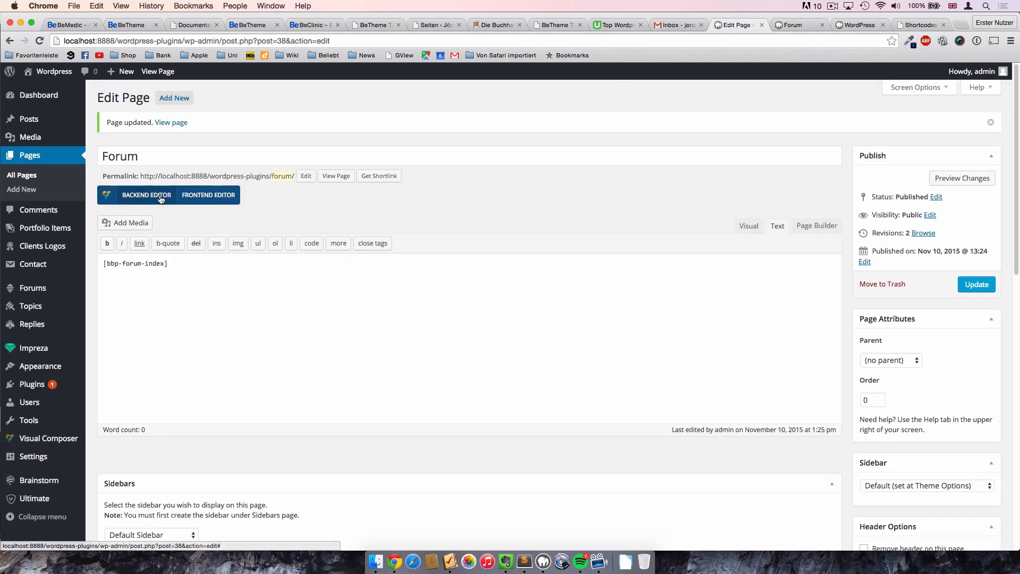
{"action": "mouse_move", "coordinate": [45, 372]}
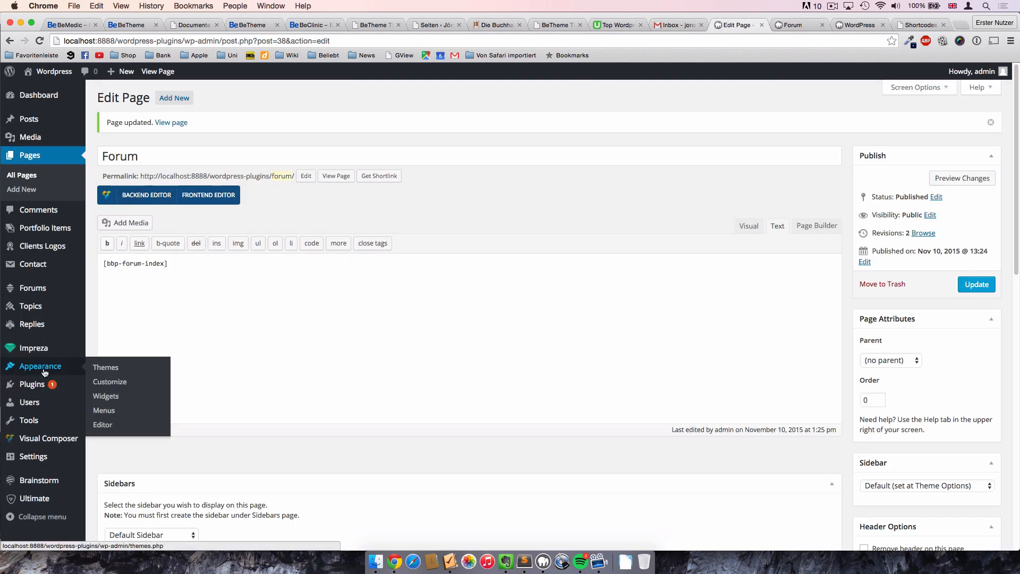
{"action": "left_click", "coordinate": [106, 396]}
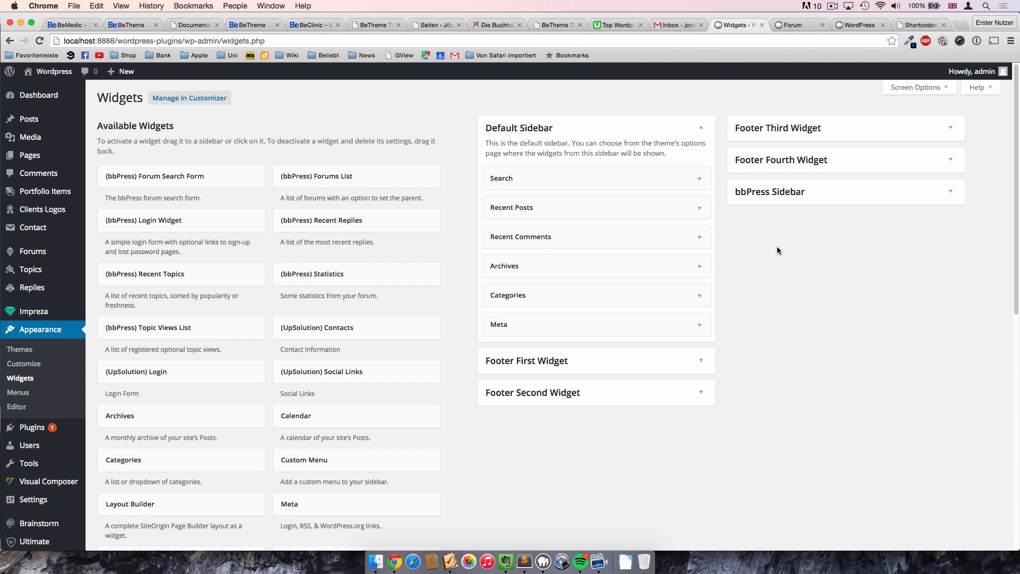
{"action": "left_click", "coordinate": [834, 201]}
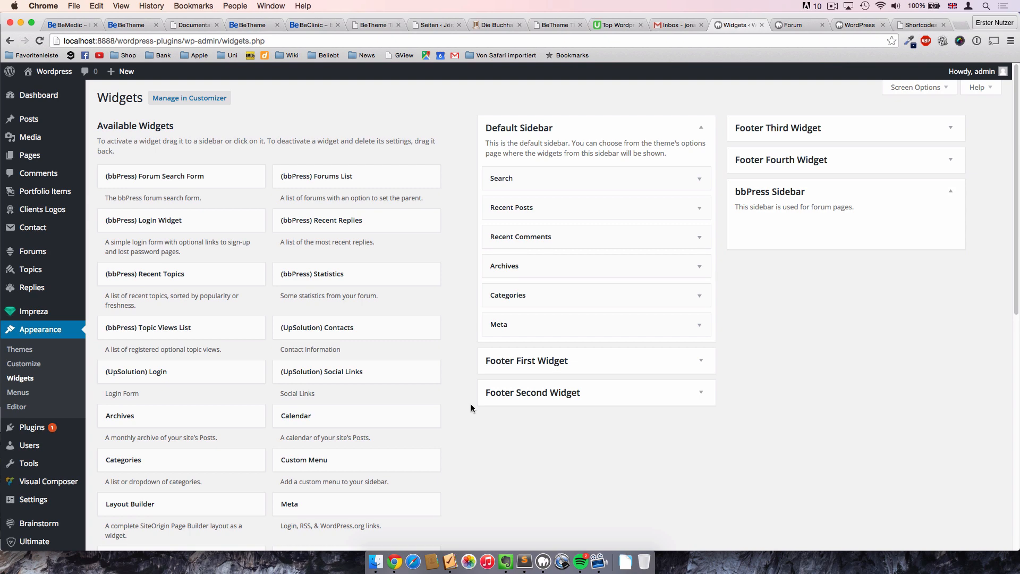
- Add a Text widget to the bbPress Sidebar
{"action": "scroll", "coordinate": [471, 404], "scroll_direction": "down", "scroll_amount": 5}
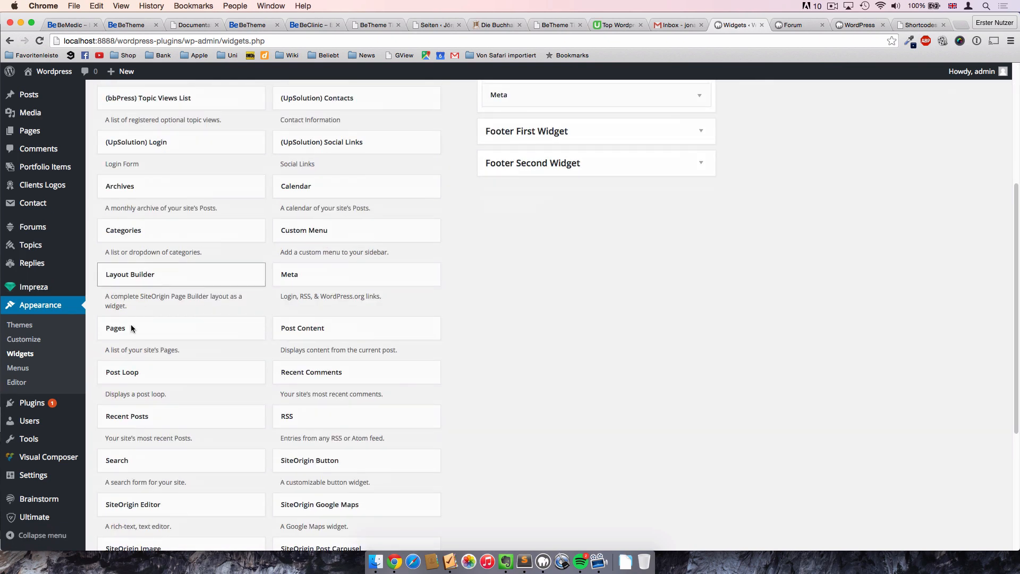
{"action": "scroll", "coordinate": [511, 411], "scroll_direction": "down", "scroll_amount": 5}
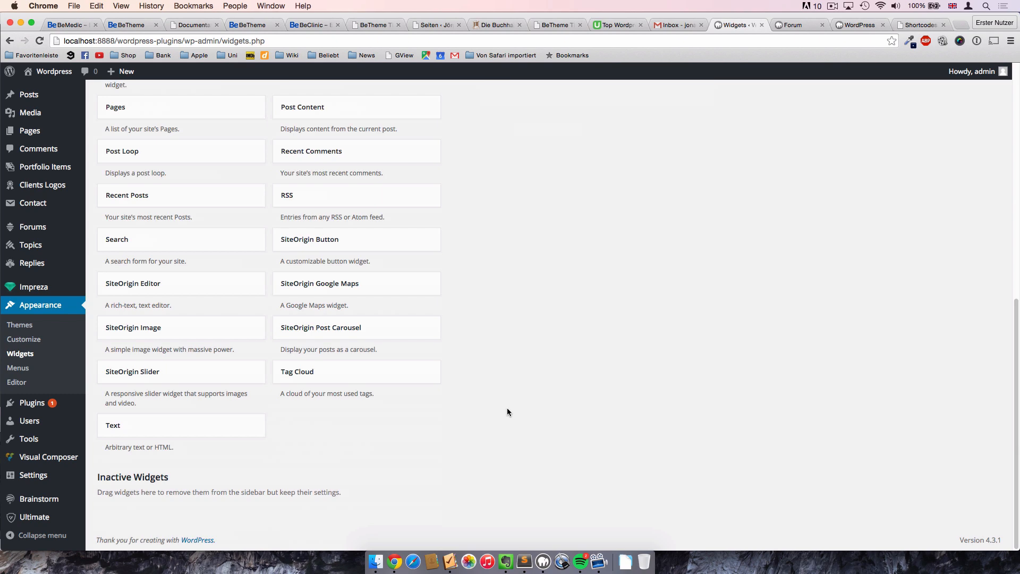
{"action": "scroll", "coordinate": [507, 409], "scroll_direction": "up", "scroll_amount": 10}
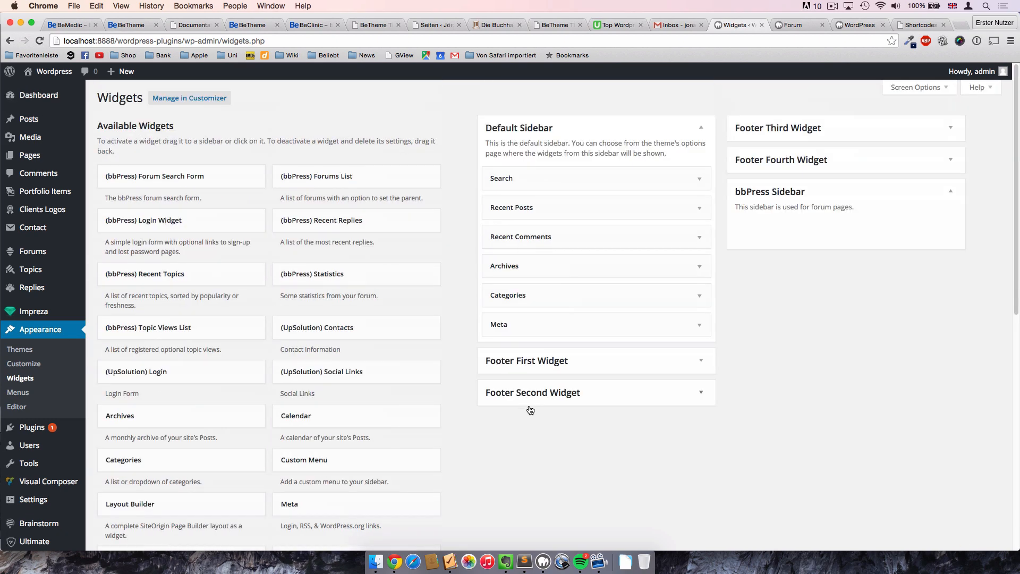
{"action": "scroll", "coordinate": [520, 422], "scroll_direction": "down", "scroll_amount": 6}
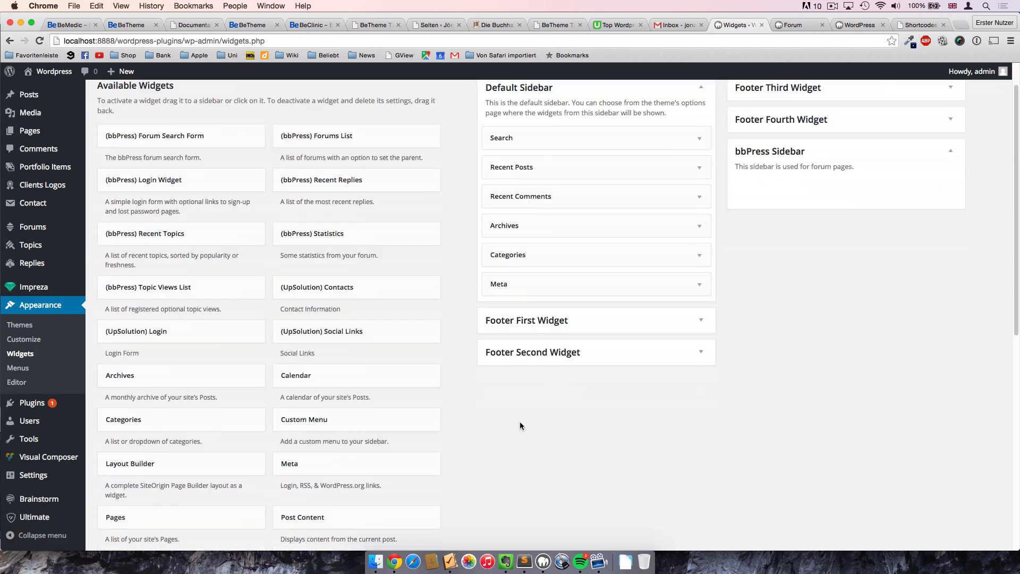
{"action": "scroll", "coordinate": [290, 456], "scroll_direction": "down", "scroll_amount": 3}
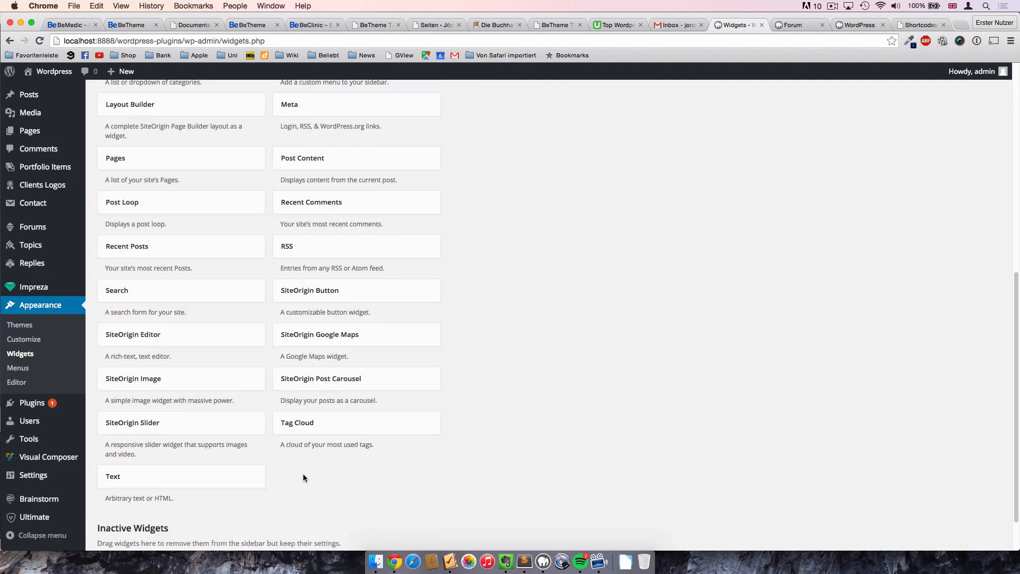
{"action": "left_click", "coordinate": [236, 477]}
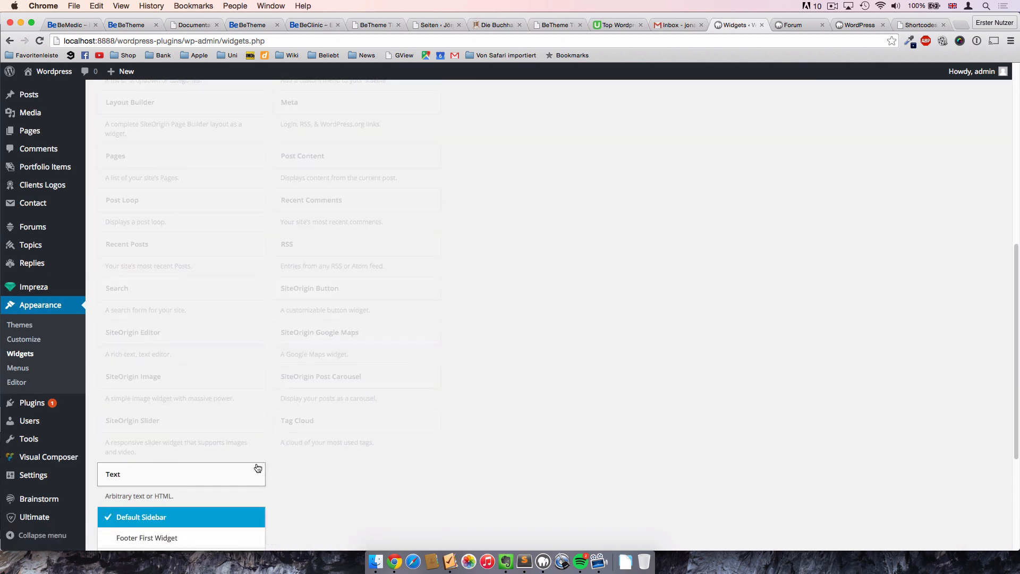
{"action": "left_click", "coordinate": [156, 526]}
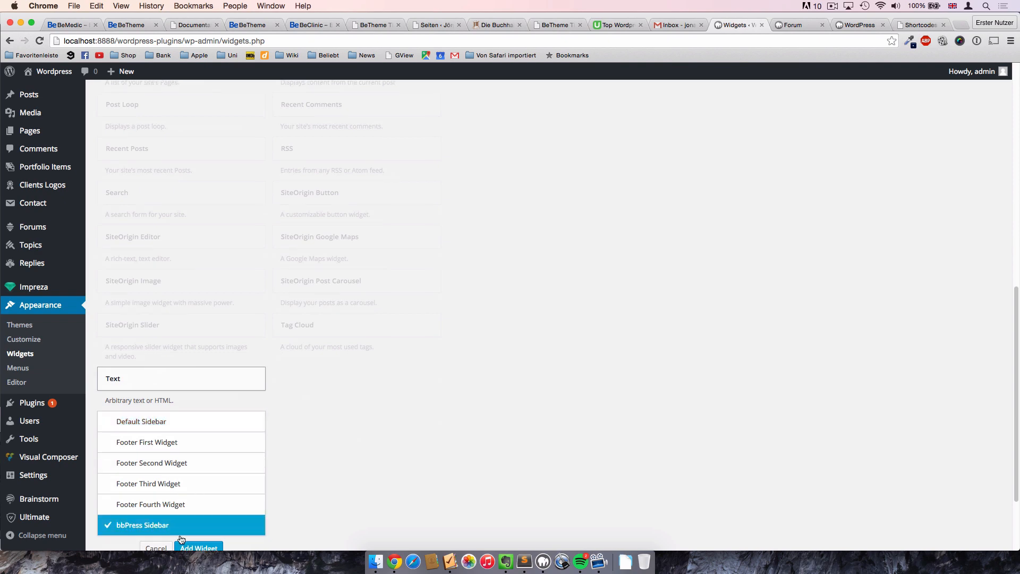
{"action": "left_click", "coordinate": [199, 547]}
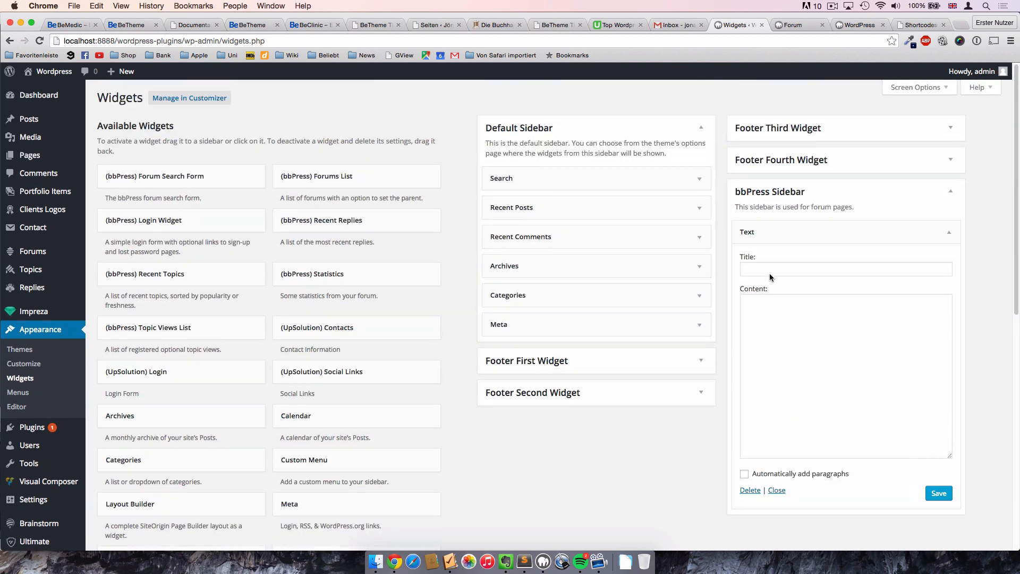
- Title the Text widget "Forum Login", paste [bbp-login] as its content, save it and collapse it
{"action": "left_click", "coordinate": [771, 271]}
{"action": "type", "text": "Loh"}
{"action": "key", "text": "BackSpace"}
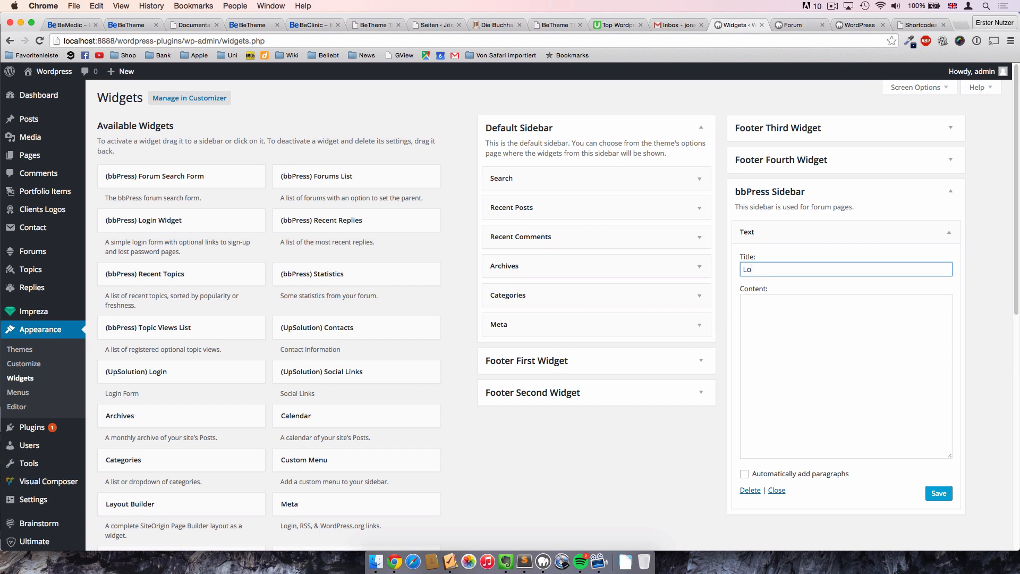
{"action": "type", "text": "gin"}
{"action": "type", "text": "Forum"}
{"action": "left_click", "coordinate": [769, 343]}
{"action": "key", "text": "super+v"}
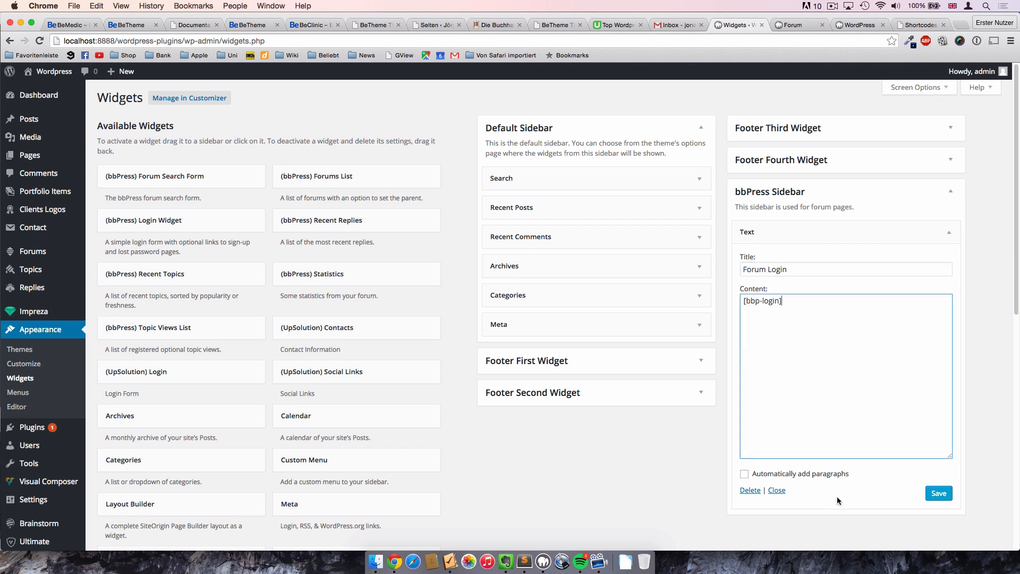
{"action": "left_click", "coordinate": [937, 493]}
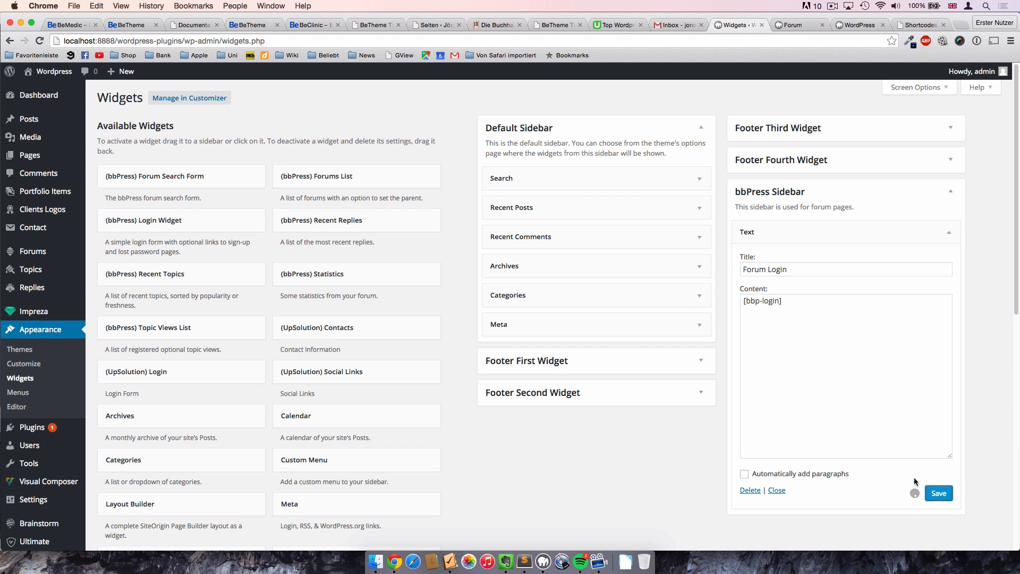
{"action": "left_click", "coordinate": [776, 490]}
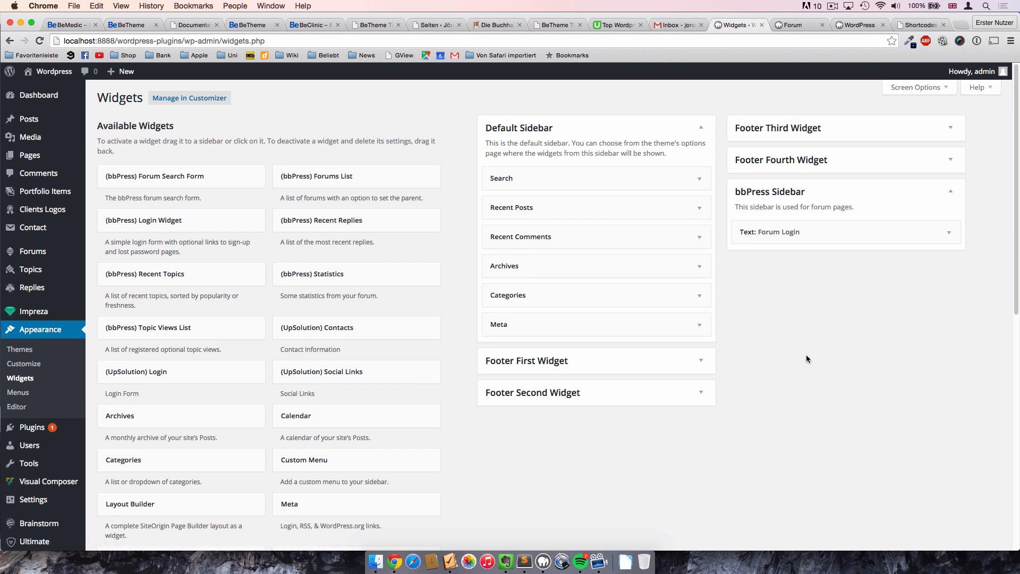
- Open the Forum page for editing and set its sidebar position to Right
{"action": "left_click", "coordinate": [791, 25]}
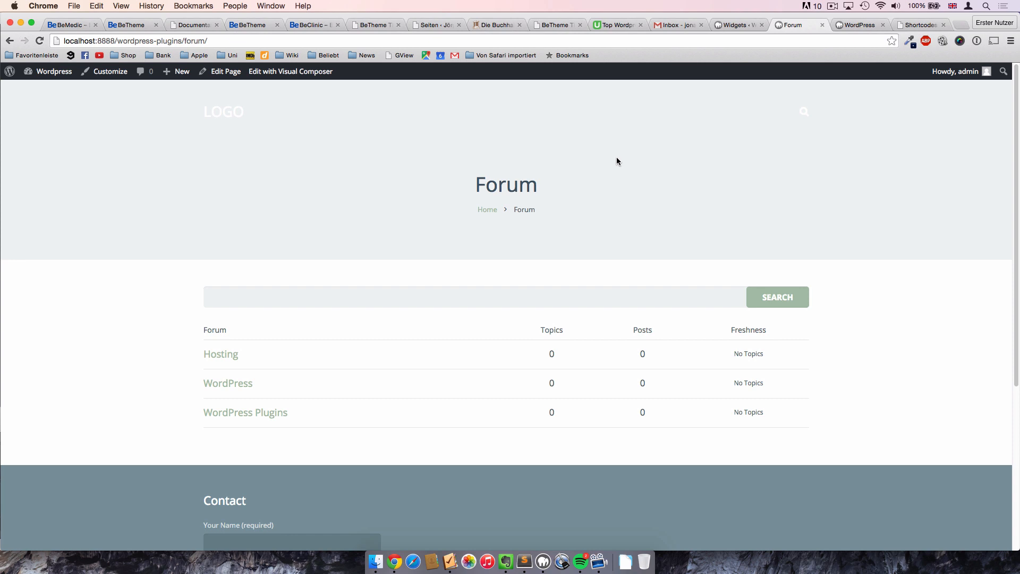
{"action": "left_click", "coordinate": [224, 77]}
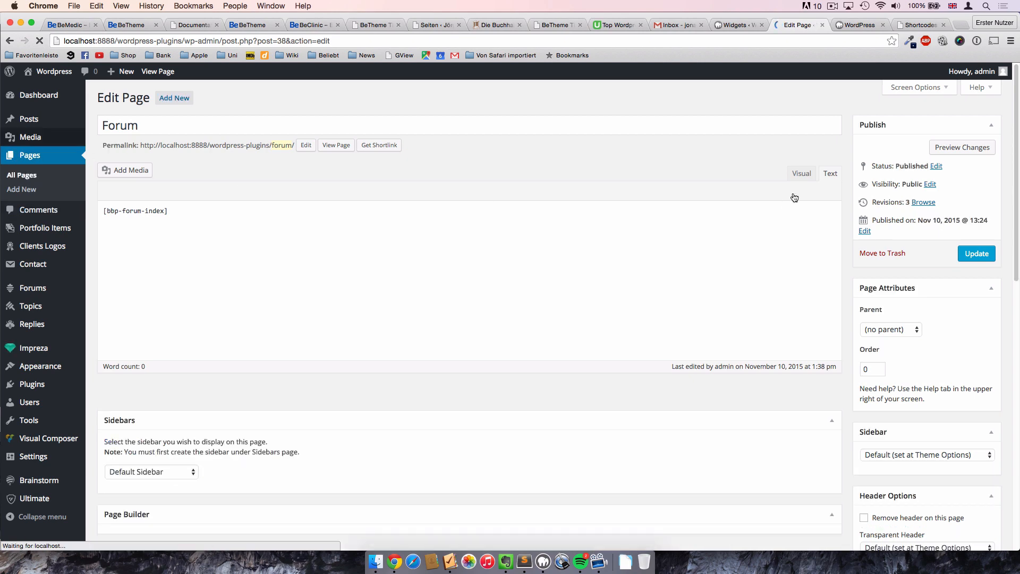
{"action": "scroll", "coordinate": [851, 293], "scroll_direction": "down", "scroll_amount": 2}
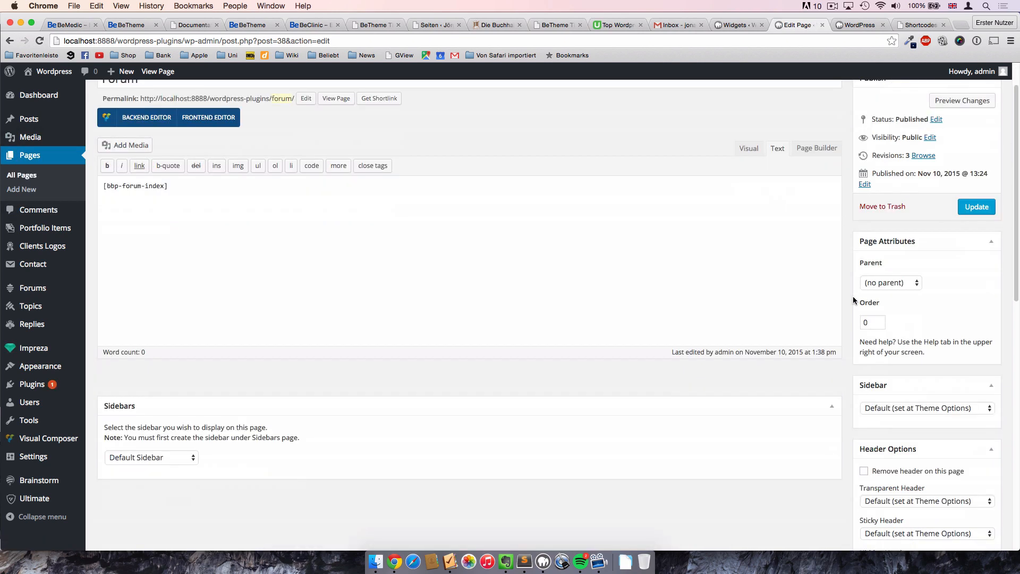
{"action": "left_click", "coordinate": [885, 410]}
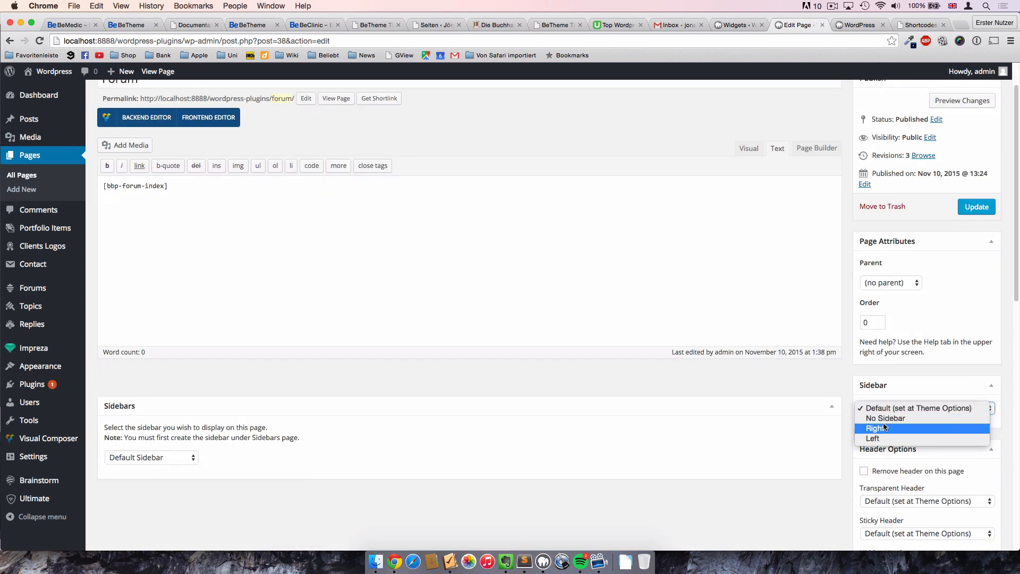
{"action": "left_click", "coordinate": [876, 428]}
- Assign the bbPress Sidebar to the Forum page and update the page
{"action": "scroll", "coordinate": [850, 387], "scroll_direction": "down", "scroll_amount": 4}
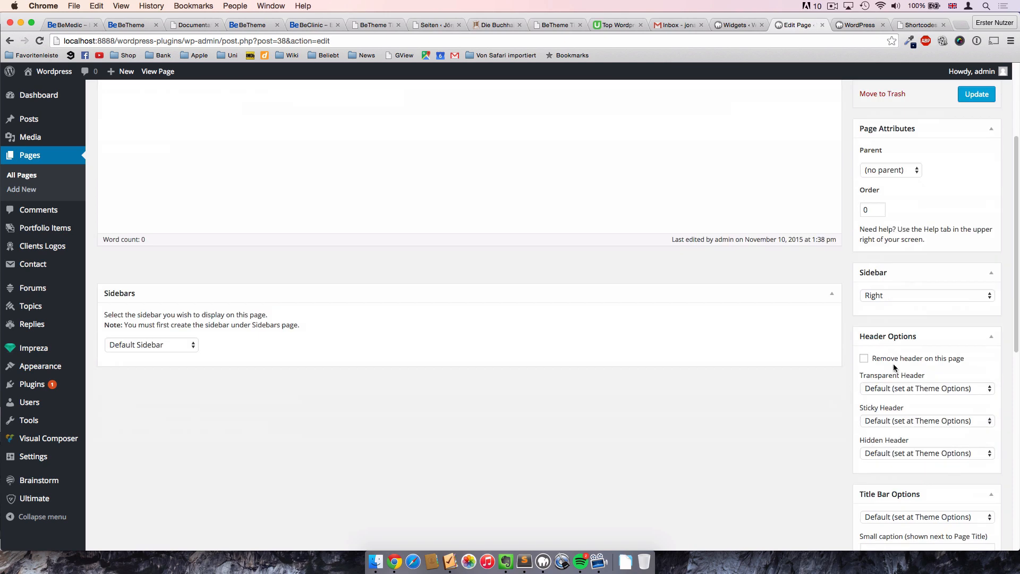
{"action": "left_click", "coordinate": [894, 296]}
{"action": "left_click", "coordinate": [840, 269]}
{"action": "left_click", "coordinate": [175, 346]}
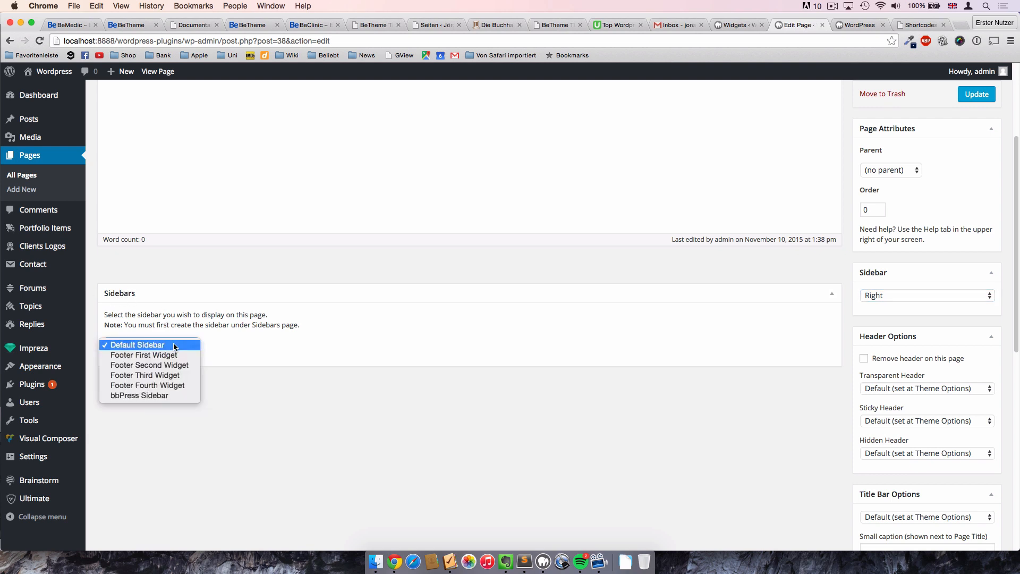
{"action": "left_click", "coordinate": [170, 396]}
{"action": "scroll", "coordinate": [242, 384], "scroll_direction": "up", "scroll_amount": 5}
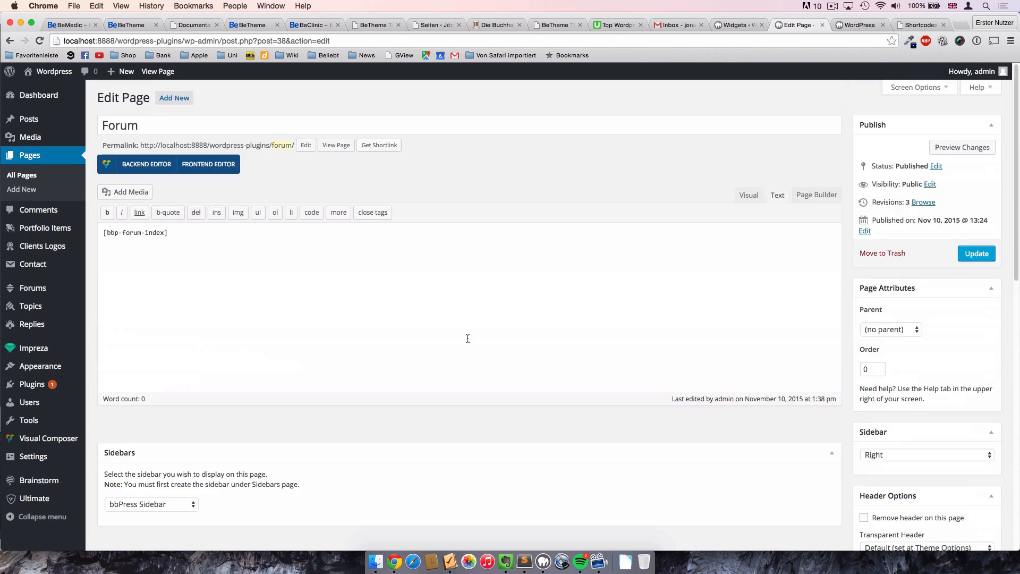
{"action": "left_click", "coordinate": [970, 254]}
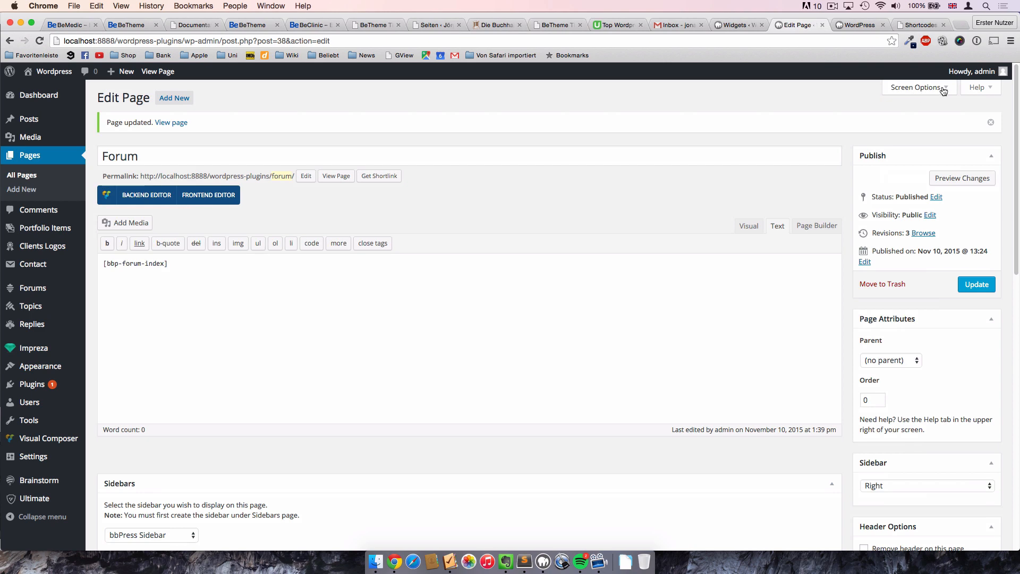
- Review the Sidebar box's visibility setting in the page's screen options, then close the options
{"action": "left_click", "coordinate": [927, 91]}
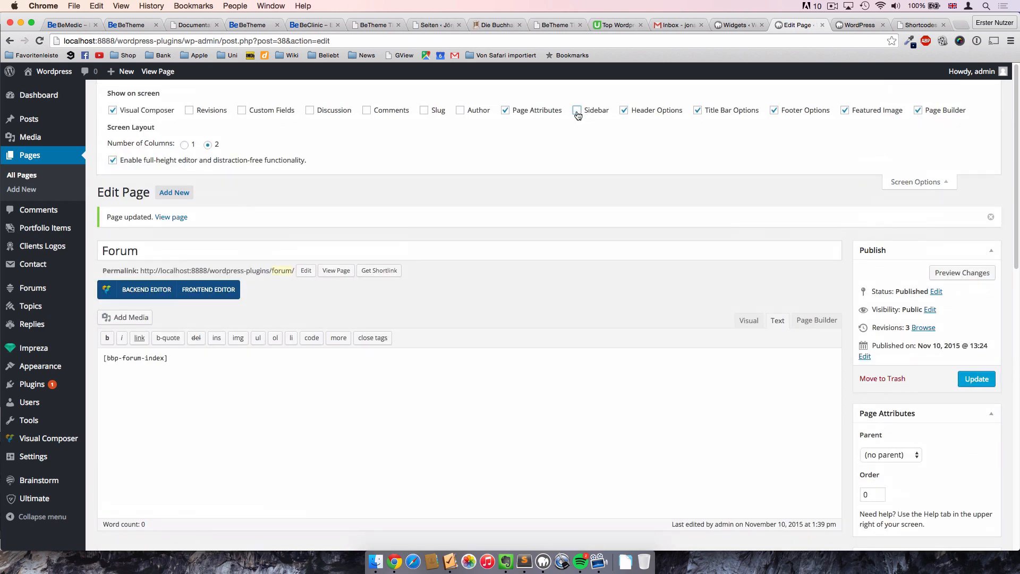
{"action": "scroll", "coordinate": [588, 142], "scroll_direction": "down", "scroll_amount": 2}
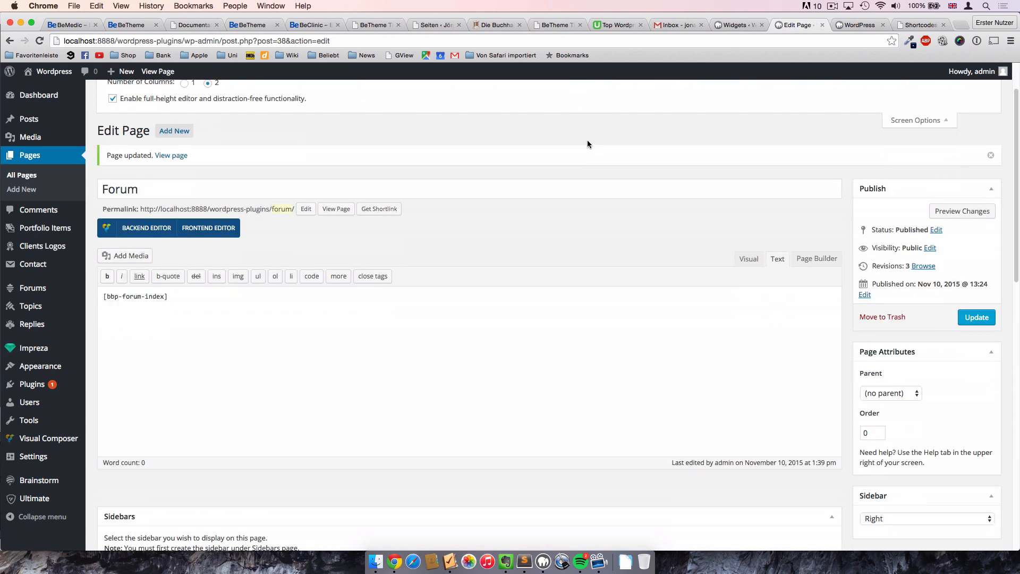
{"action": "scroll", "coordinate": [587, 140], "scroll_direction": "up", "scroll_amount": 2}
{"action": "left_click", "coordinate": [914, 182]}
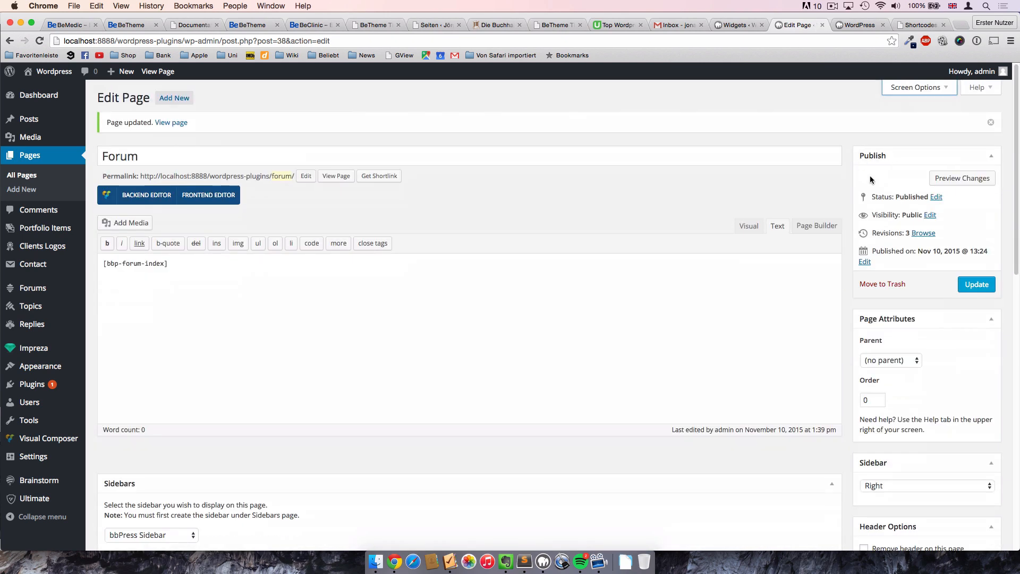
- Preview the Forum page and examine the Forum Login widget in its sidebar
{"action": "left_click", "coordinate": [960, 179]}
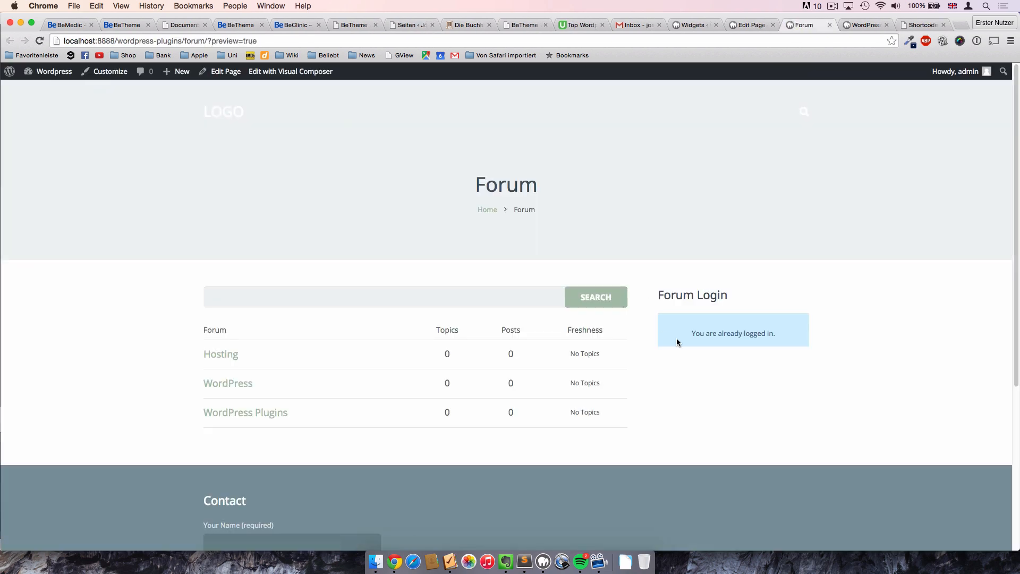
{"action": "left_click_drag", "start_coordinate": [658, 296], "coordinate": [731, 307]}
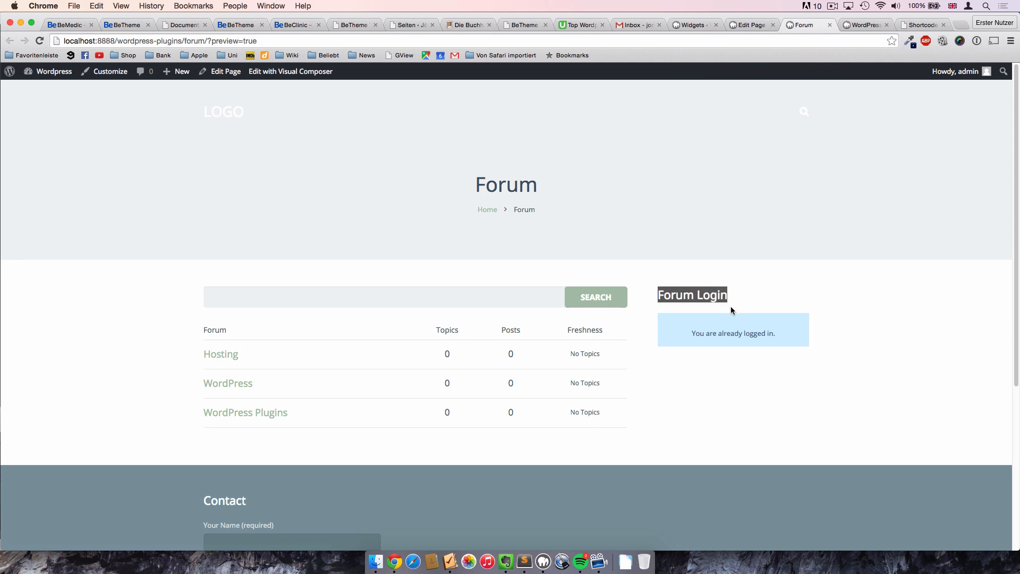
{"action": "left_click_drag", "start_coordinate": [687, 333], "coordinate": [780, 336]}
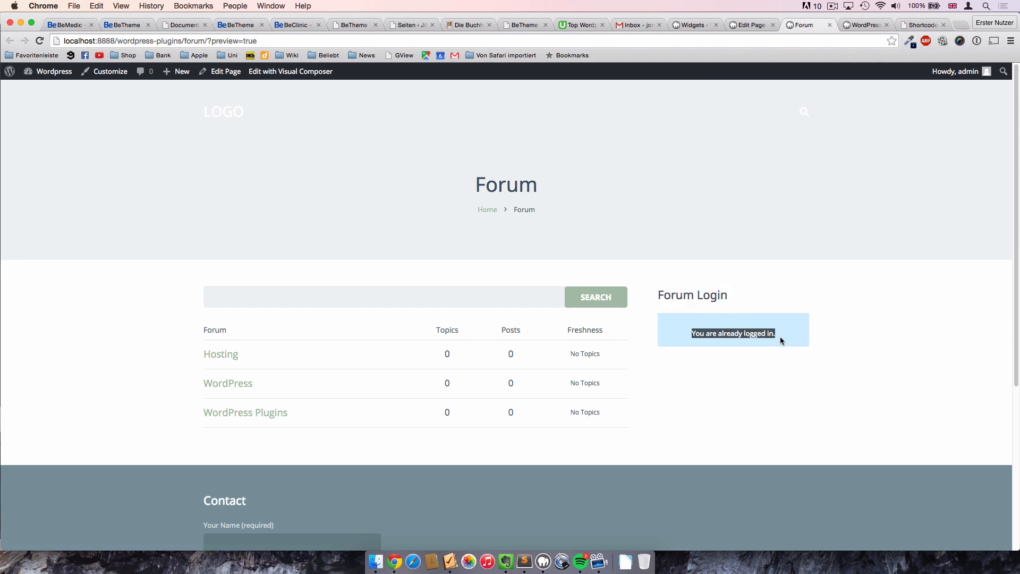
{"action": "left_click", "coordinate": [779, 346]}
- Copy the forum address localhost:8888/wordpress-plugins/forum/ without the preview parameter and open it in a new incognito window
{"action": "left_click_drag", "start_coordinate": [207, 42], "coordinate": [63, 42]}
{"action": "key", "text": "super+c"}
{"action": "key", "text": "super+shift+n"}
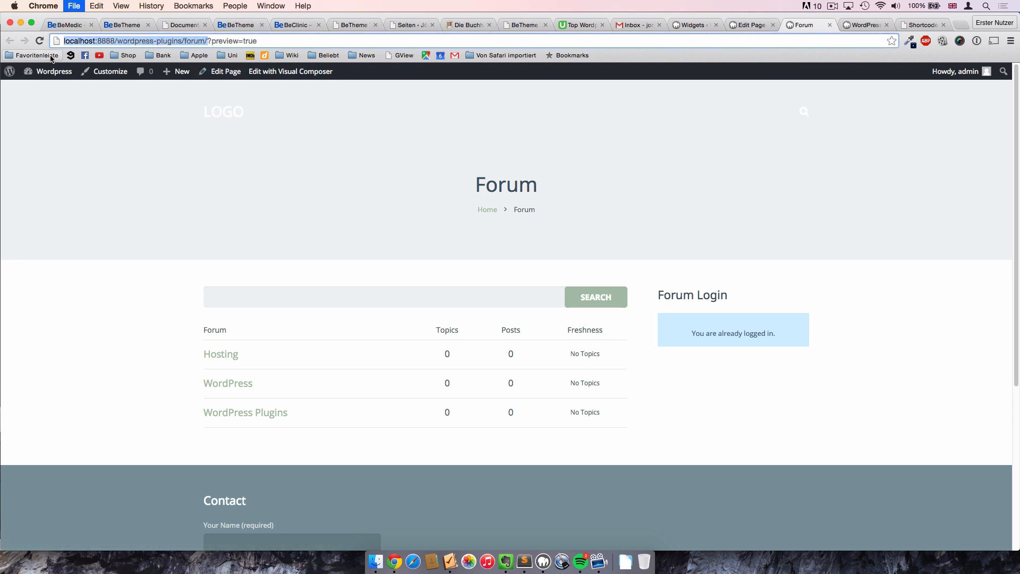
{"action": "key", "text": "super+v"}
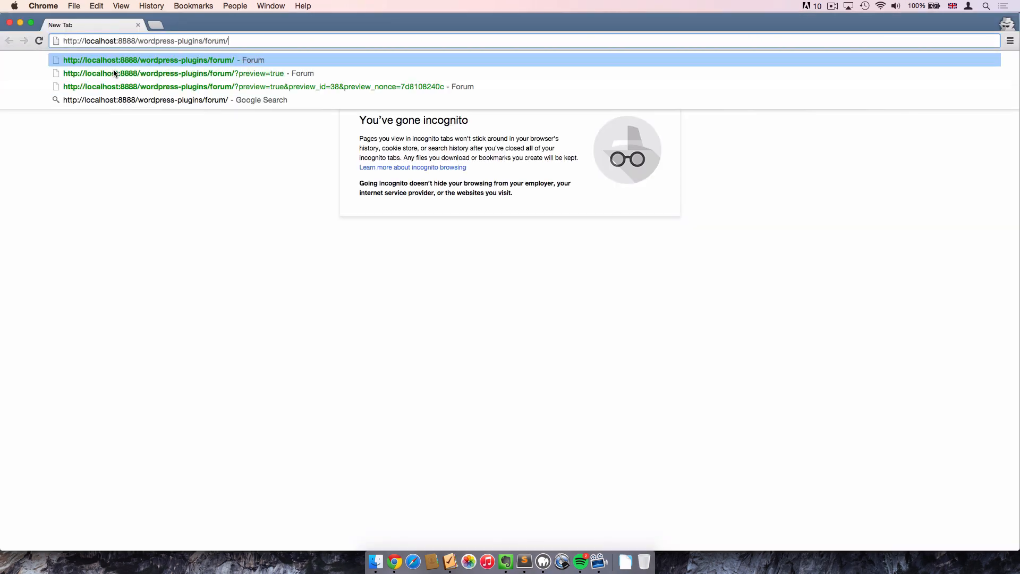
{"action": "key", "text": "Return"}
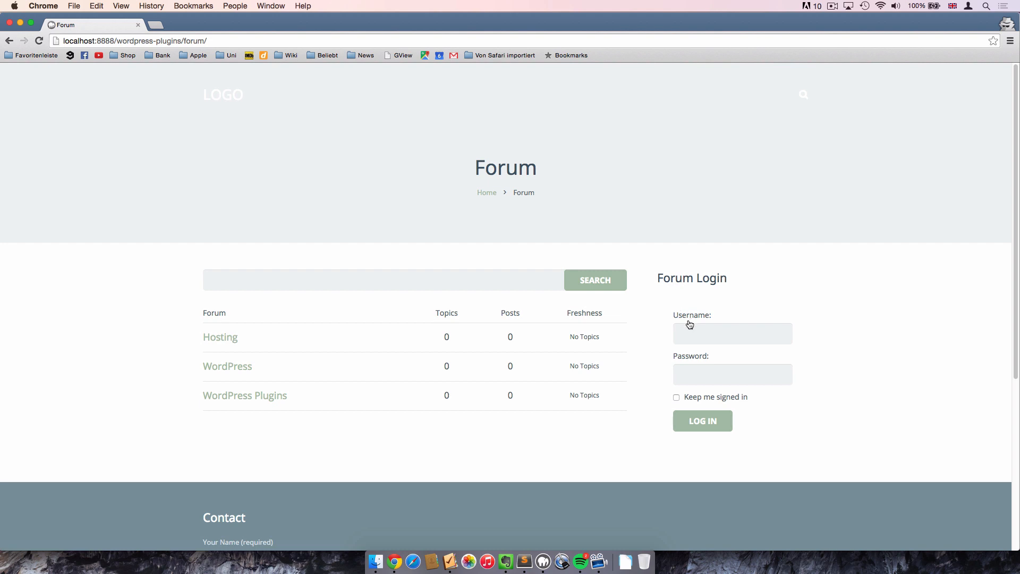
- Check the username and password fields of the Forum Login form as a logged-out visitor, then close the incognito window
{"action": "left_click", "coordinate": [690, 371]}
{"action": "left_click", "coordinate": [696, 335]}
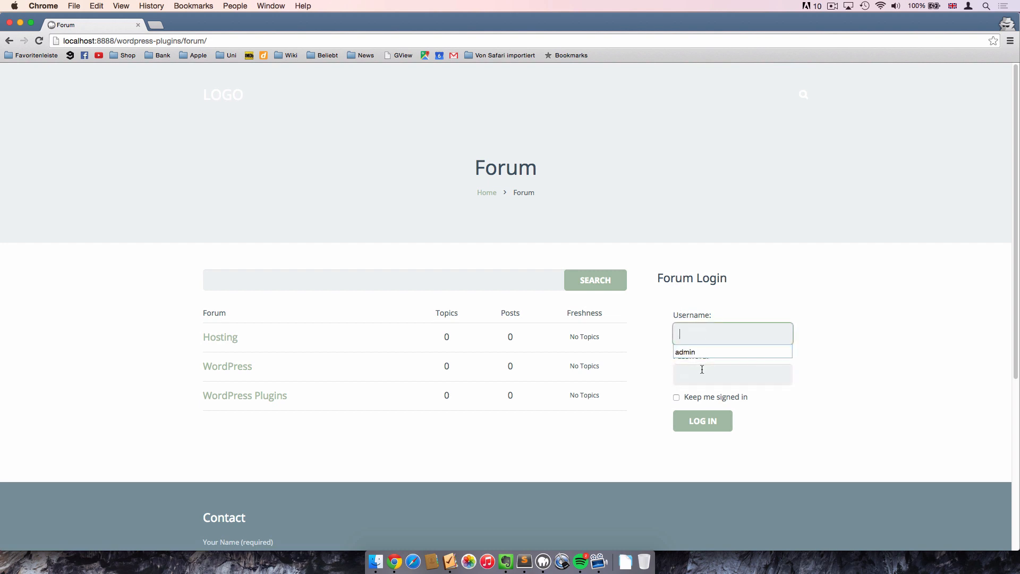
{"action": "left_click", "coordinate": [701, 367]}
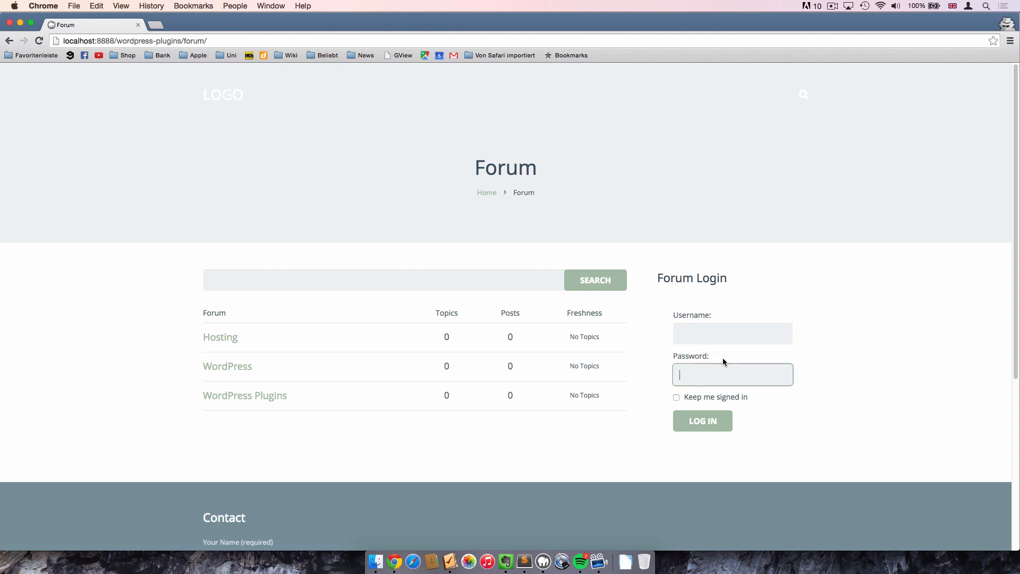
{"action": "left_click", "coordinate": [849, 333]}
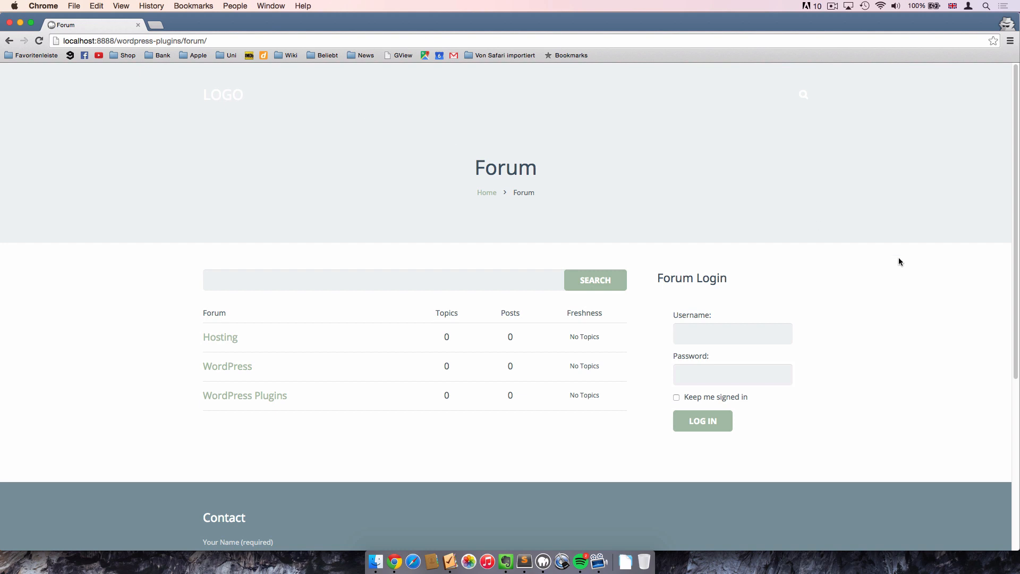
{"action": "left_click", "coordinate": [10, 22]}
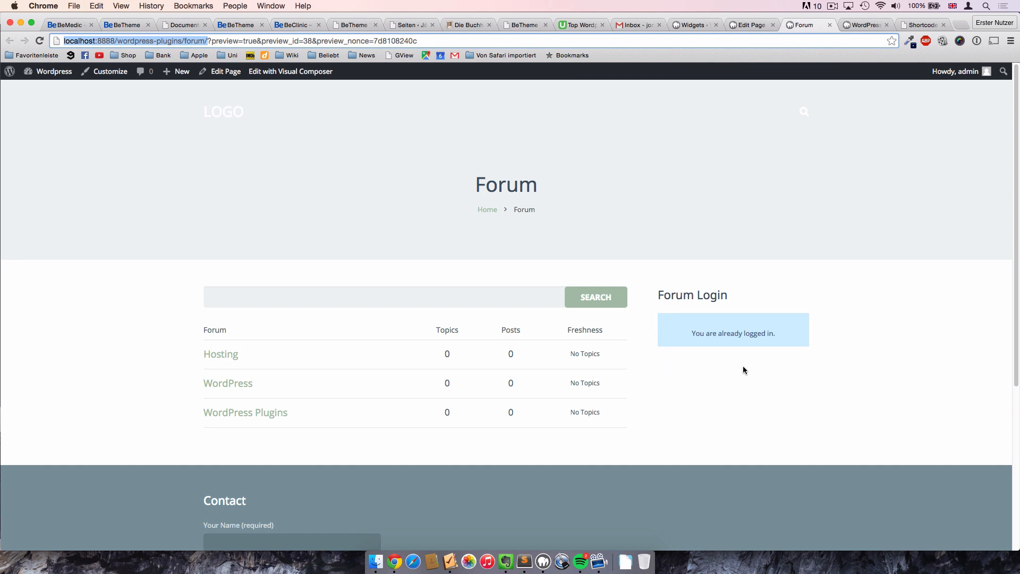
- Copy the [bbp-register] shortcode from the Account section of the bbPress Codex shortcodes page
{"action": "left_click", "coordinate": [914, 24]}
{"action": "left_click", "coordinate": [516, 385]}
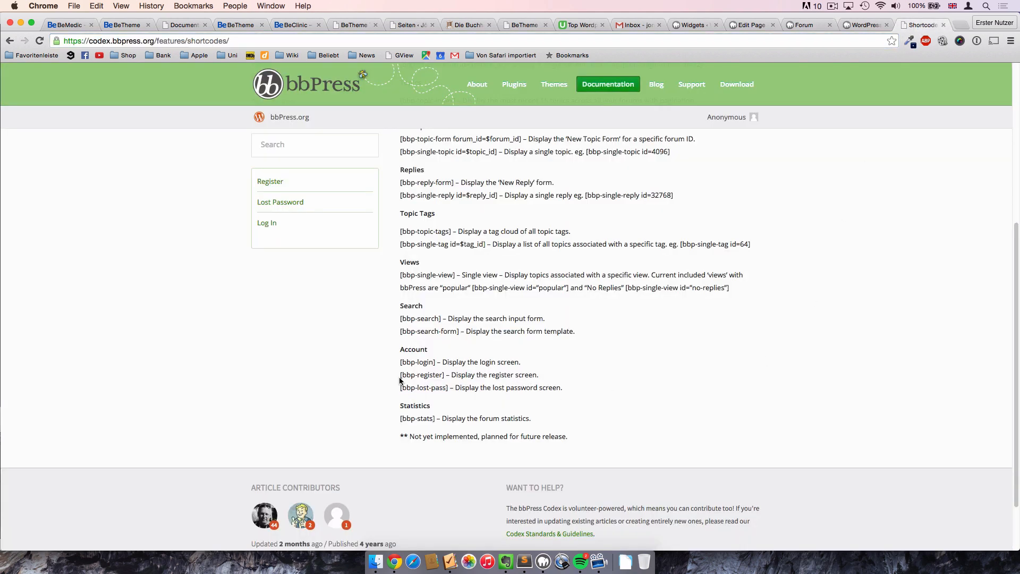
{"action": "left_click_drag", "start_coordinate": [399, 374], "coordinate": [444, 374]}
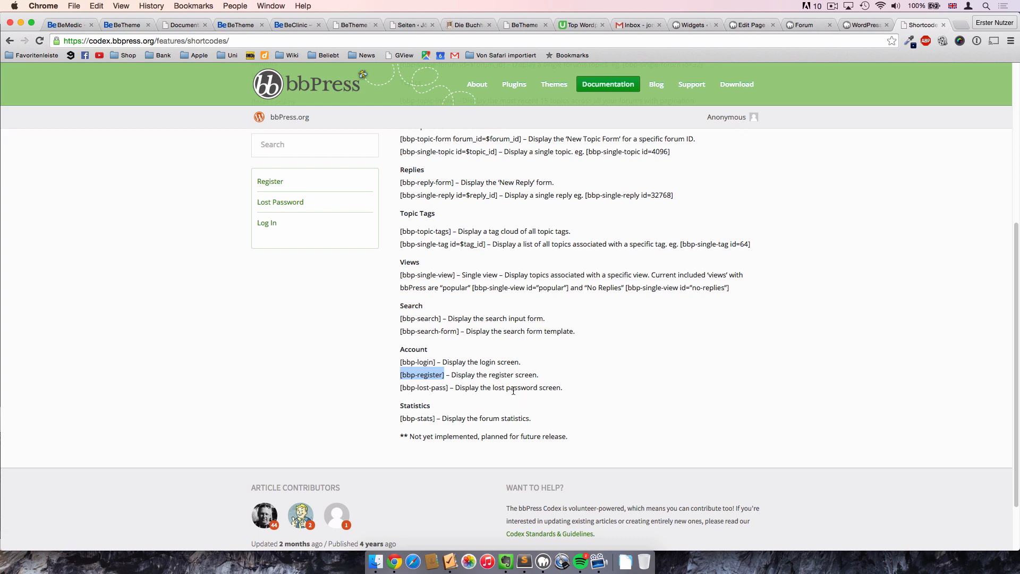
{"action": "key", "text": "super+c"}
- Return to the WordPress page editor and start a new page titled "Register Account"
{"action": "left_click", "coordinate": [746, 25]}
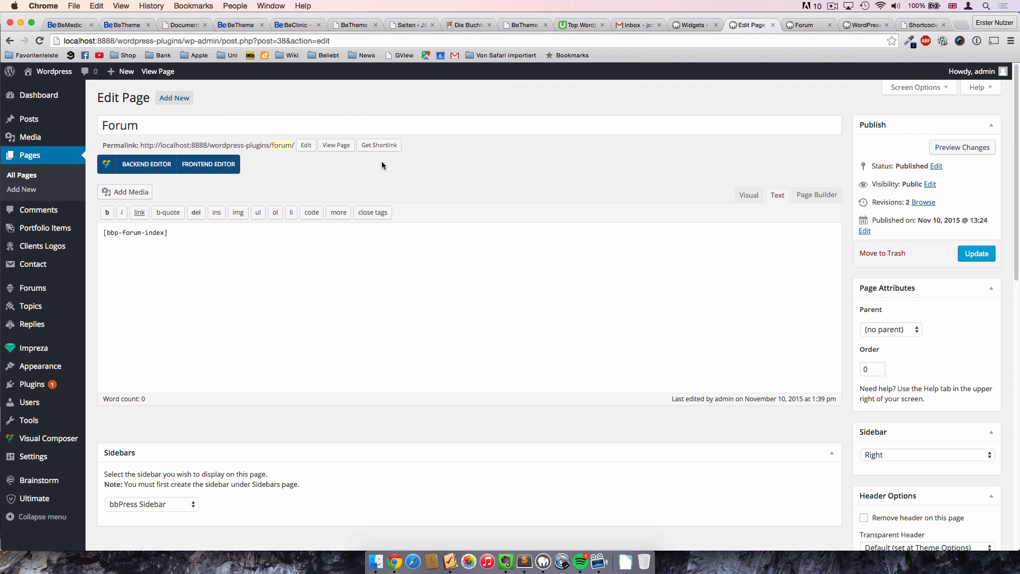
{"action": "left_click", "coordinate": [174, 98]}
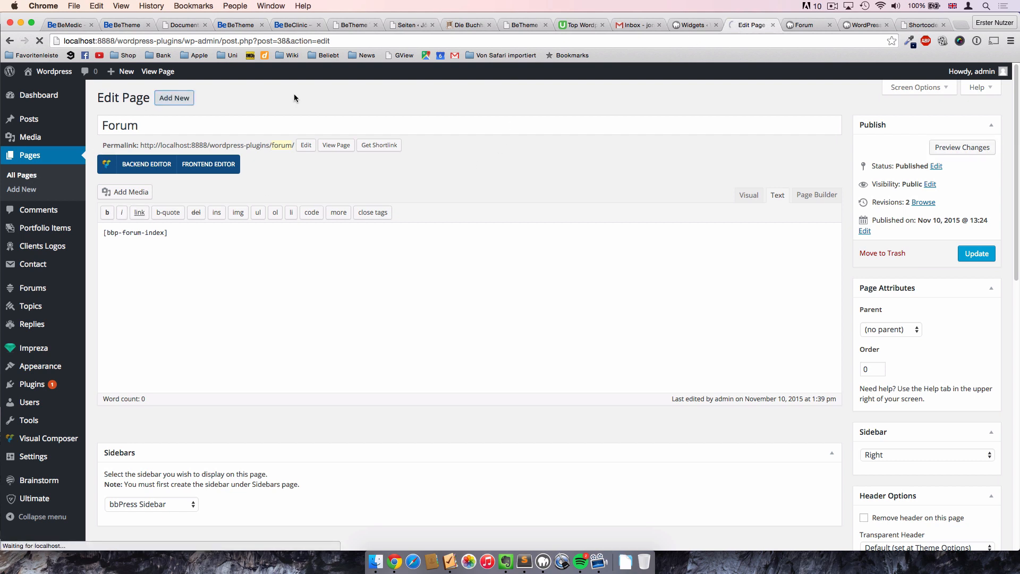
{"action": "type", "text": "Regio"}
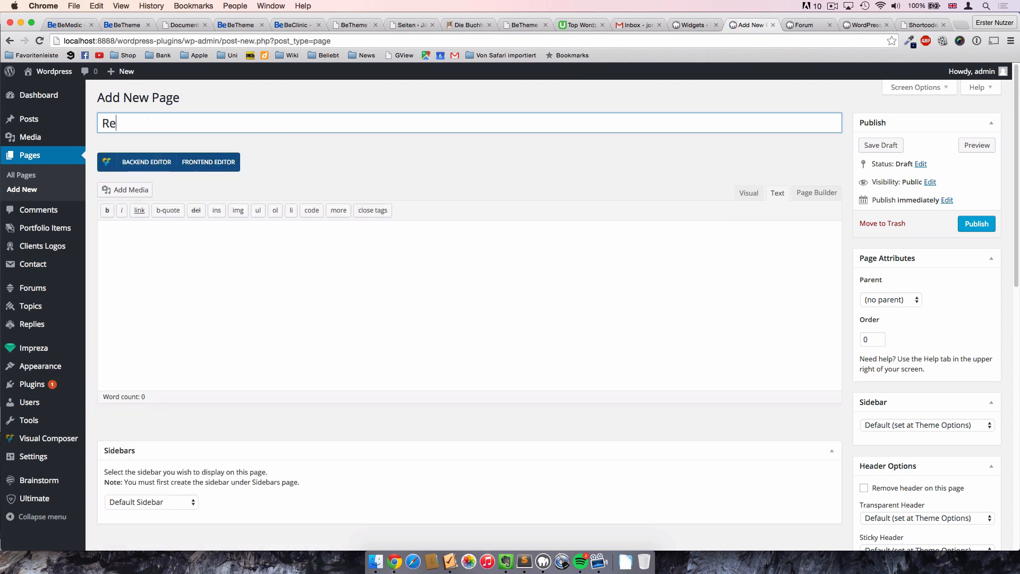
{"action": "key", "text": "BackSpace"}
{"action": "key", "text": "BackSpace"}
{"action": "type", "text": "ister Account"}
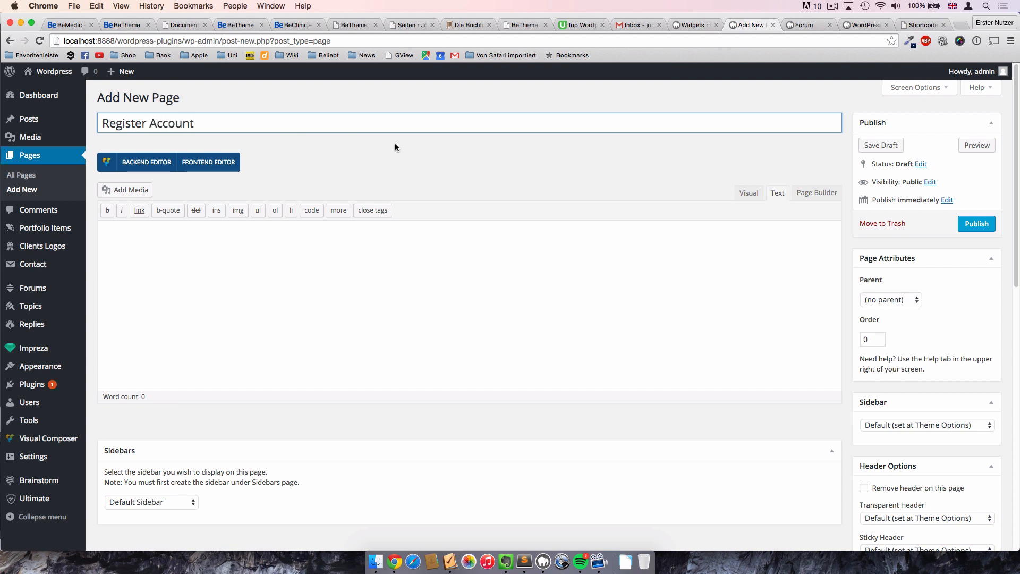
{"action": "left_click", "coordinate": [410, 155]}
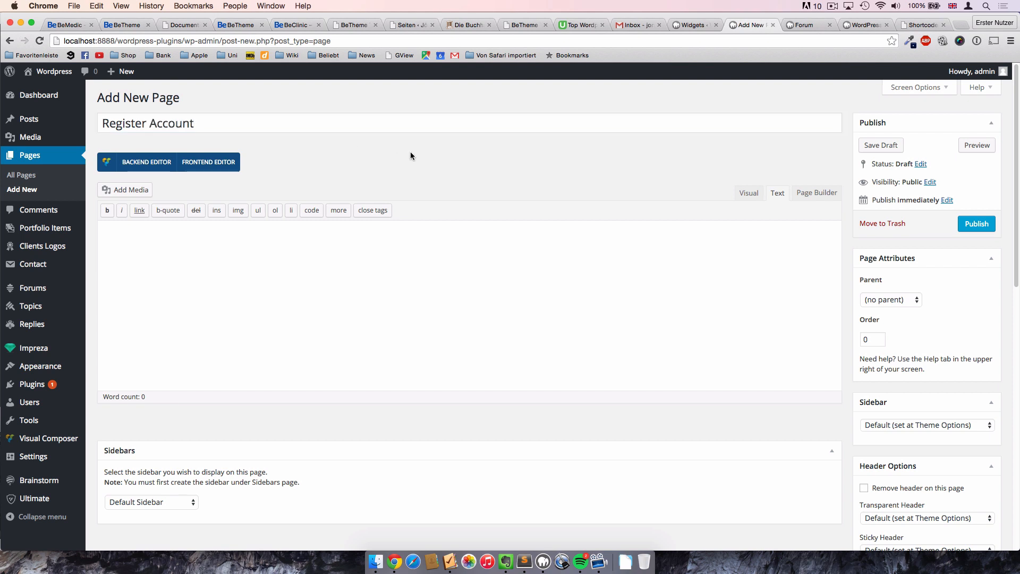
- Paste [bbp-register] as the content of the Register Account page and publish it
{"action": "left_click", "coordinate": [562, 257]}
{"action": "key", "text": "ctrl+v"}
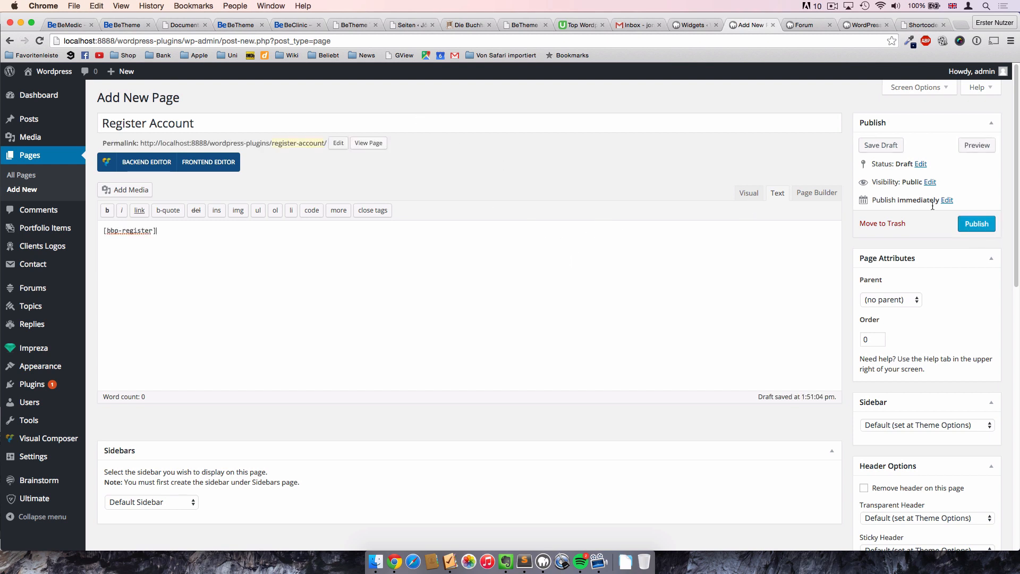
{"action": "left_click", "coordinate": [980, 224]}
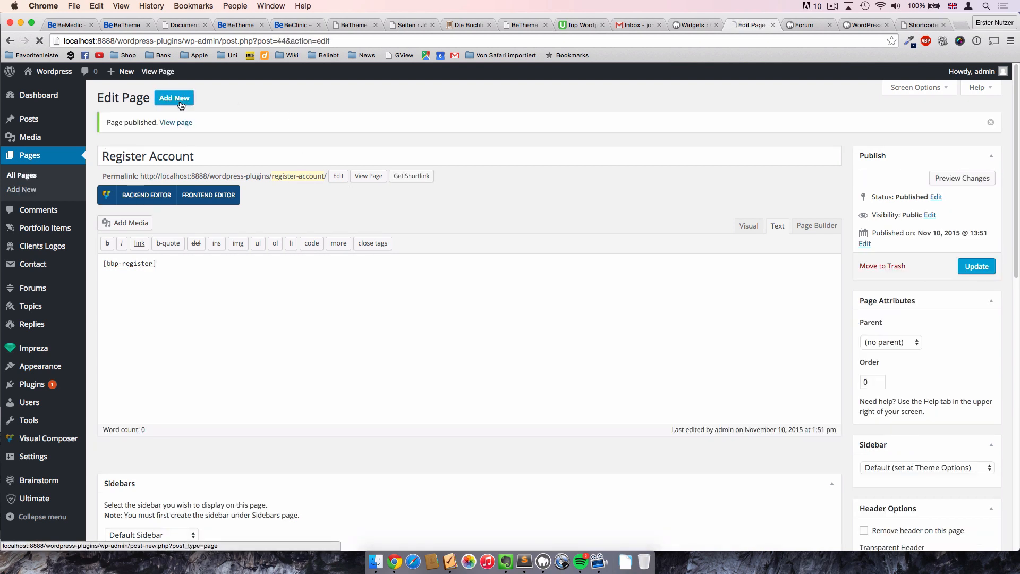
- Copy the [bbp-lost-pass] shortcode from the bbPress Codex and return to the new, empty WordPress page
{"action": "left_click", "coordinate": [902, 23]}
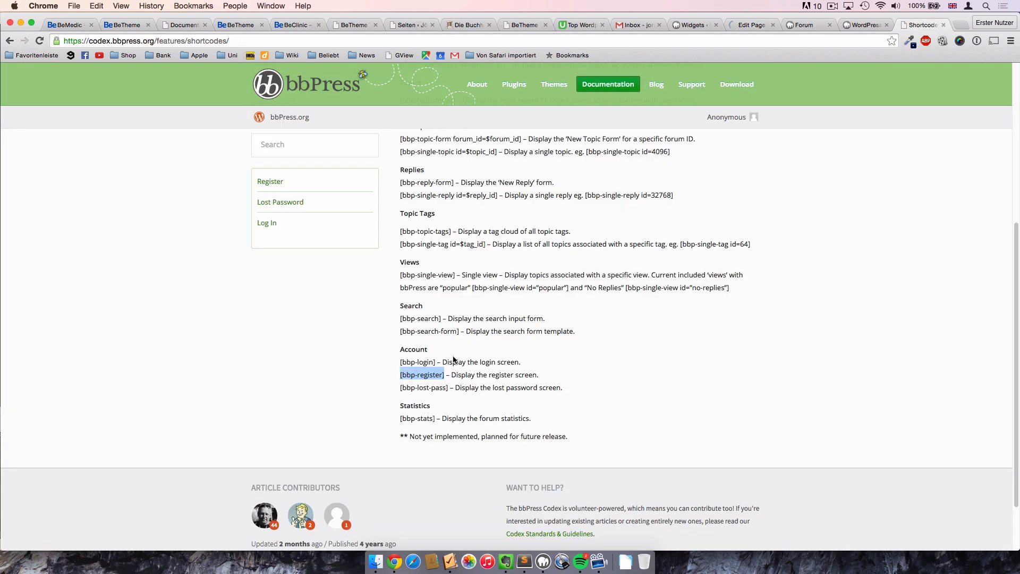
{"action": "left_click_drag", "start_coordinate": [447, 388], "coordinate": [399, 387]}
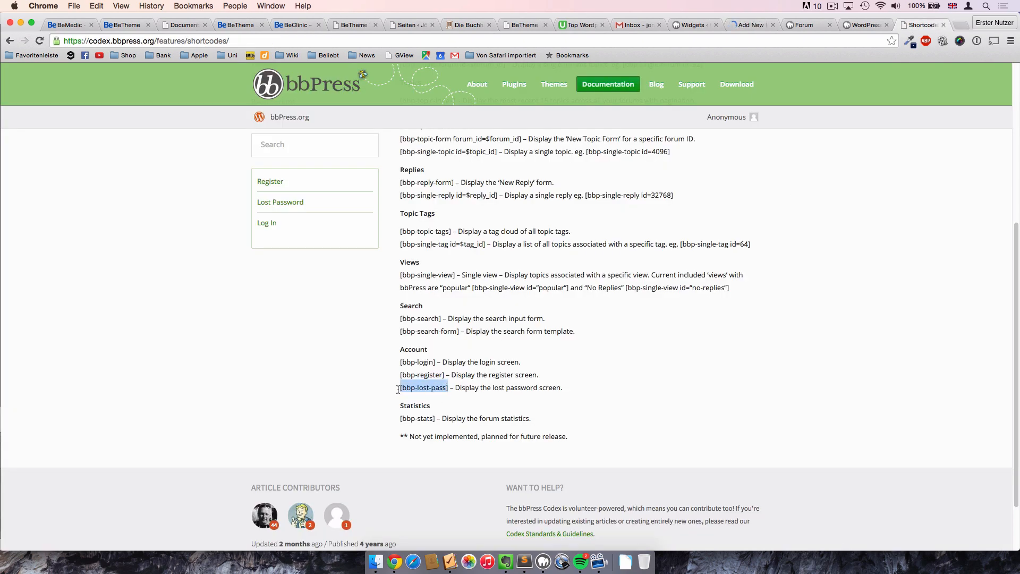
{"action": "left_click", "coordinate": [735, 23]}
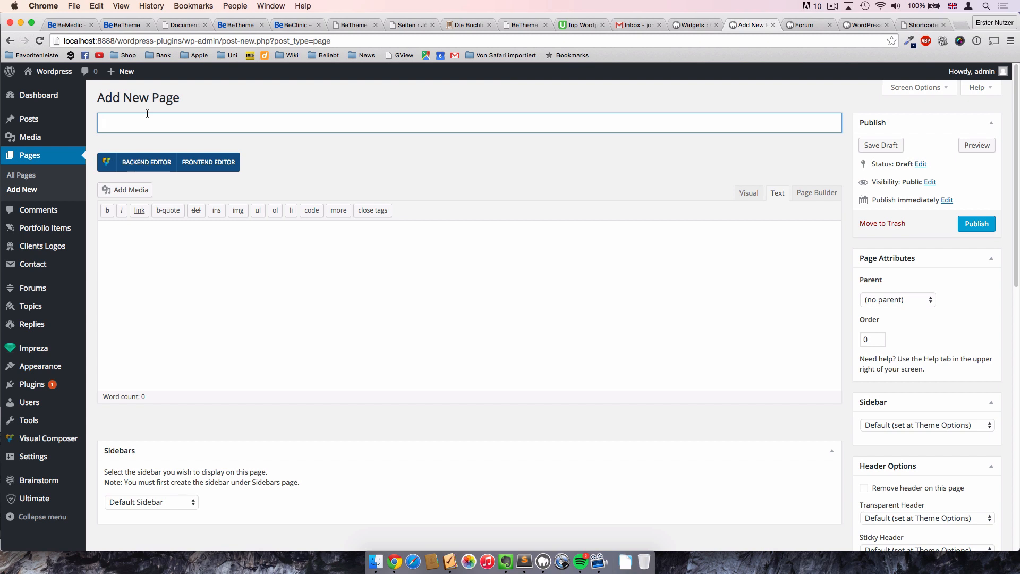
- Title the new page "Restore Password" and paste [bbp-lost-pass] as its content
{"action": "type", "text": "Lost"}
{"action": "key", "text": "BackSpace"}
{"action": "key", "text": "BackSpace"}
{"action": "key", "text": "BackSpace"}
{"action": "key", "text": "BackSpace"}
{"action": "key", "text": "BackSpace"}
{"action": "type", "text": "Restore Password"}
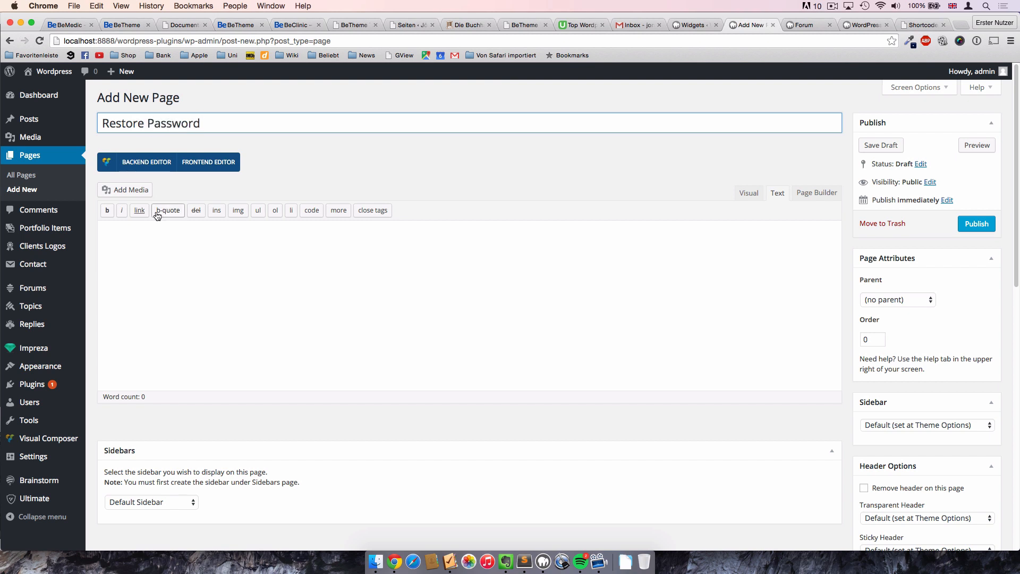
{"action": "left_click", "coordinate": [118, 279]}
{"action": "key", "text": "super+v"}
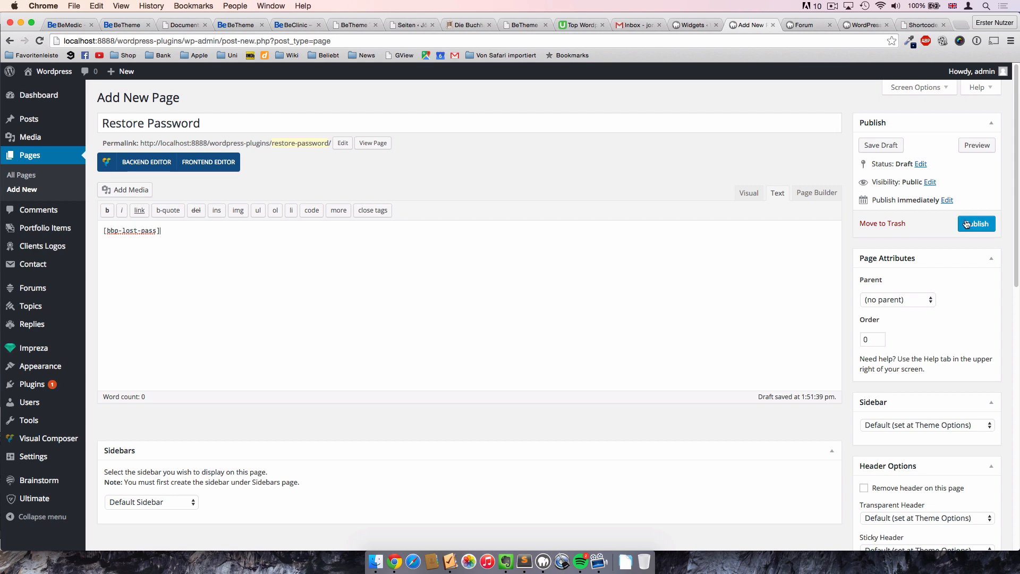
- Publish the Restore Password page and close its editor tab
{"action": "left_click", "coordinate": [976, 223]}
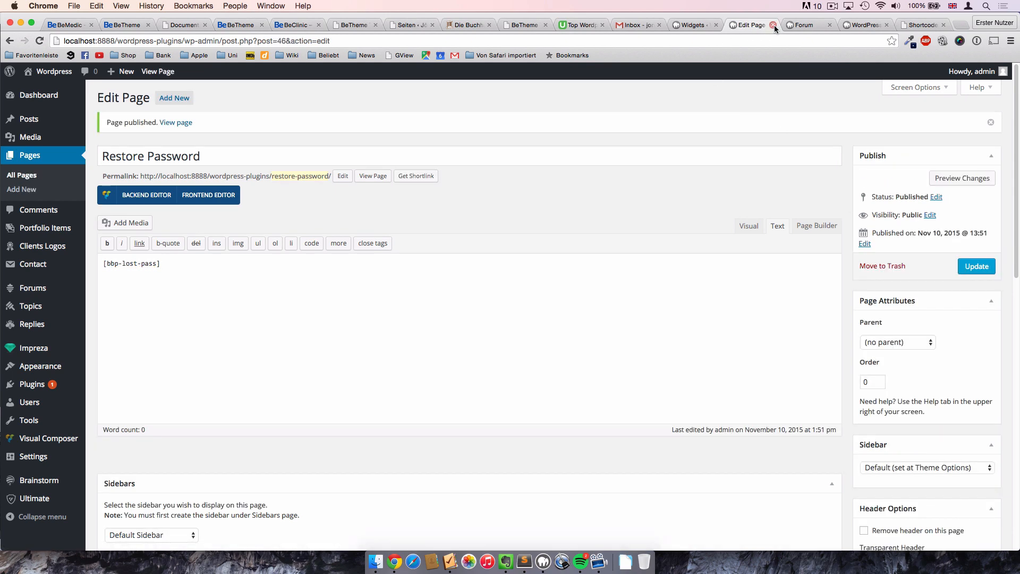
{"action": "left_click", "coordinate": [771, 25]}
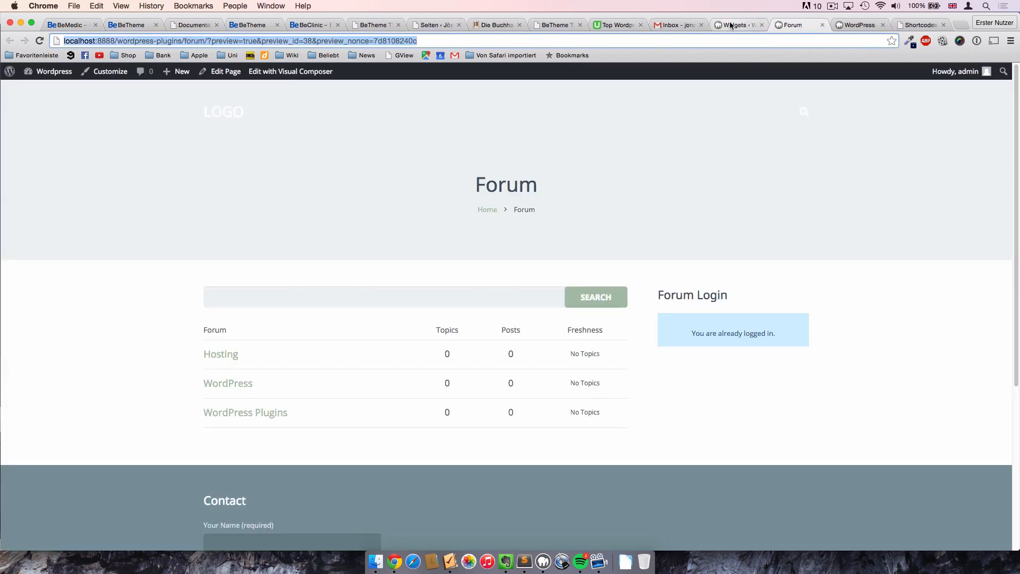
- Return to the Widgets page and open the Forum Login text widget in the bbPress Sidebar for editing
{"action": "left_click", "coordinate": [729, 25]}
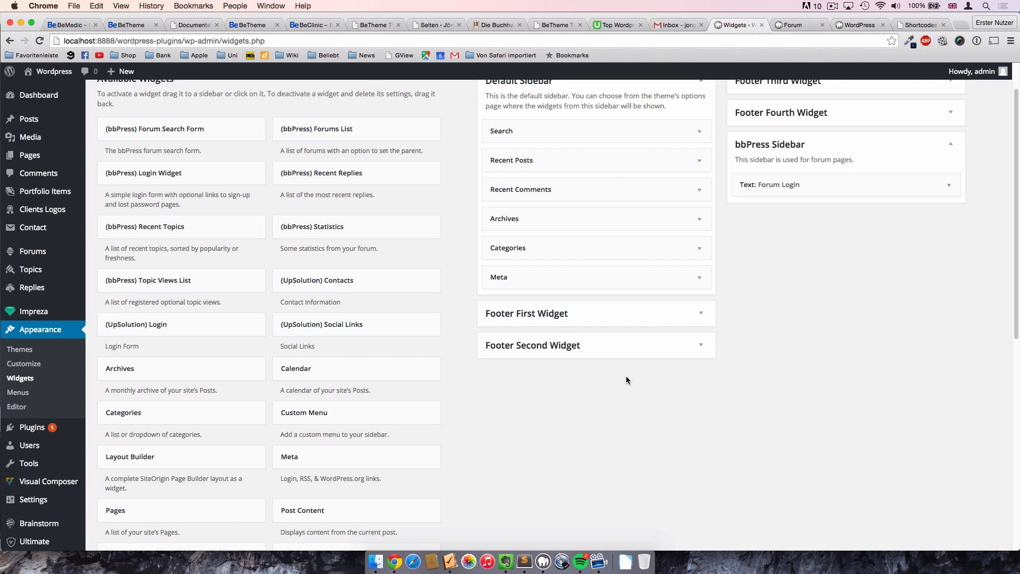
{"action": "scroll", "coordinate": [810, 296], "scroll_direction": "up", "scroll_amount": 1}
{"action": "left_click", "coordinate": [950, 224]}
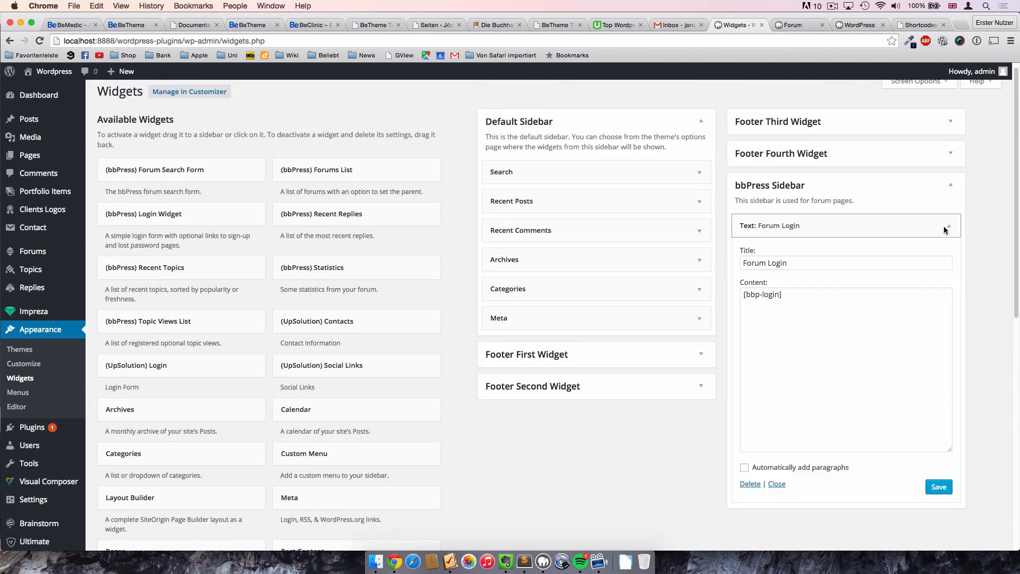
- Below [bbp-login] in the widget content, begin an anchor tag with the href "/wordpress-plugins/register-account"
{"action": "left_click", "coordinate": [817, 299]}
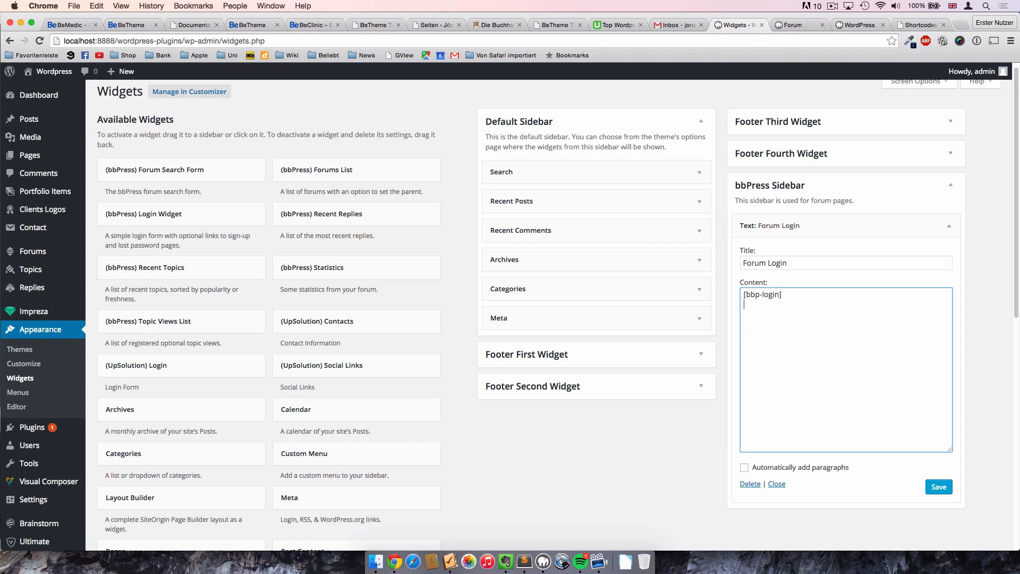
{"action": "type", "text": "<a"}
{"action": "type", "text": " href="}
{"action": "type", "text": "\"\""}
{"action": "type", "text": "/"}
{"action": "type", "text": "wordpress-"}
{"action": "type", "text": "plguins"}
{"action": "key", "text": "BackSpace"}
{"action": "key", "text": "BackSpace"}
{"action": "key", "text": "BackSpace"}
{"action": "key", "text": "BackSpace"}
{"action": "key", "text": "BackSpace"}
{"action": "type", "text": "ugins/register"}
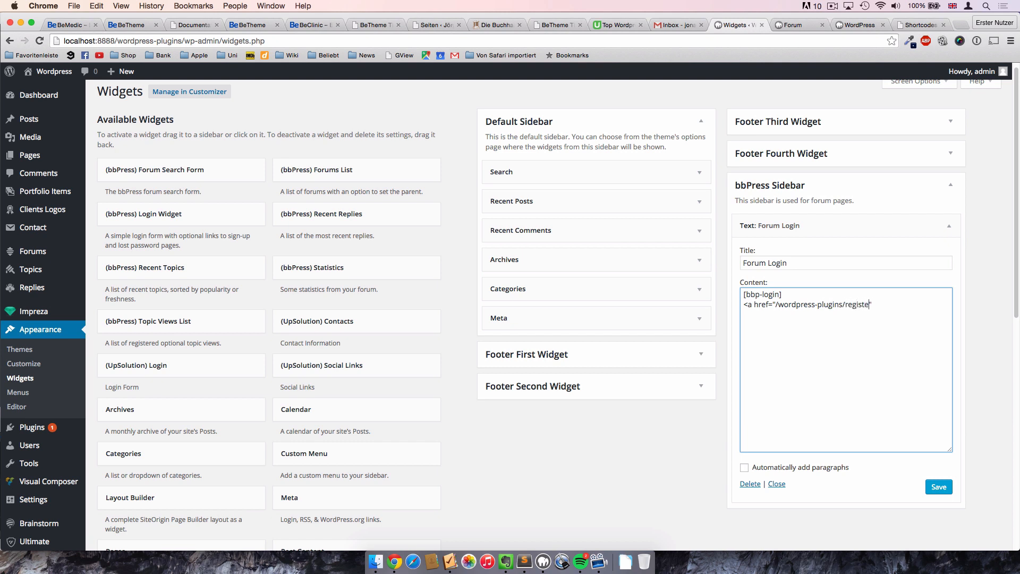
{"action": "type", "text": "-account>"}
{"action": "key", "text": "BackSpace"}
- Give the anchor the text "Register Account", close it with </a> and add a </br> line break tag
{"action": "type", "text": ">"}
{"action": "type", "text": "Regis"}
{"action": "type", "text": "ter Account"}
{"action": "type", "text": ">"}
{"action": "type", "text": "<"}
{"action": "type", "text": "/a>"}
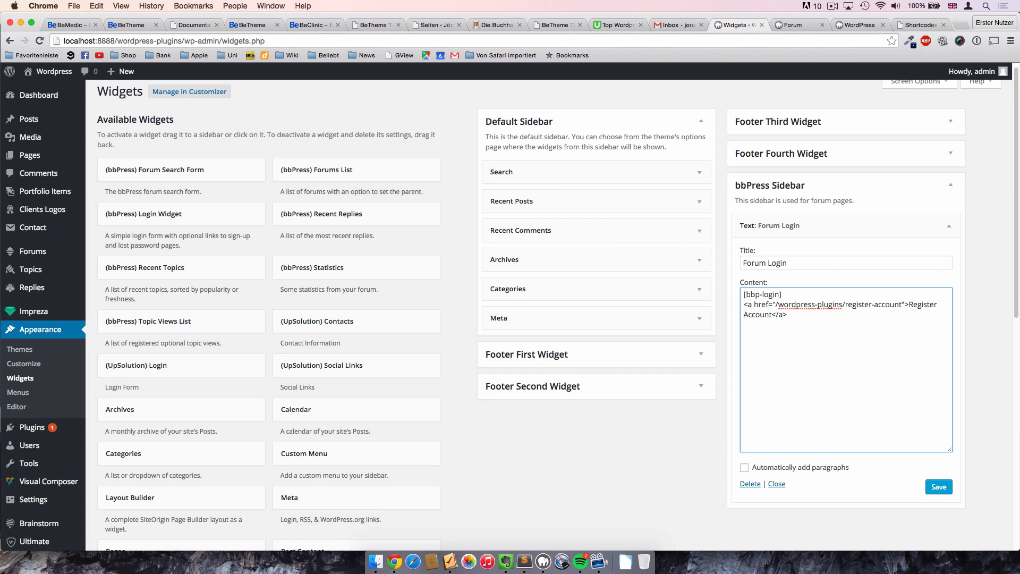
{"action": "type", "text": "</br>"}
- Duplicate the Register Account link tag onto a new line below the original
{"action": "key", "text": "shift+Up"}
{"action": "key", "text": "shift+Up"}
{"action": "key", "text": "super+c"}
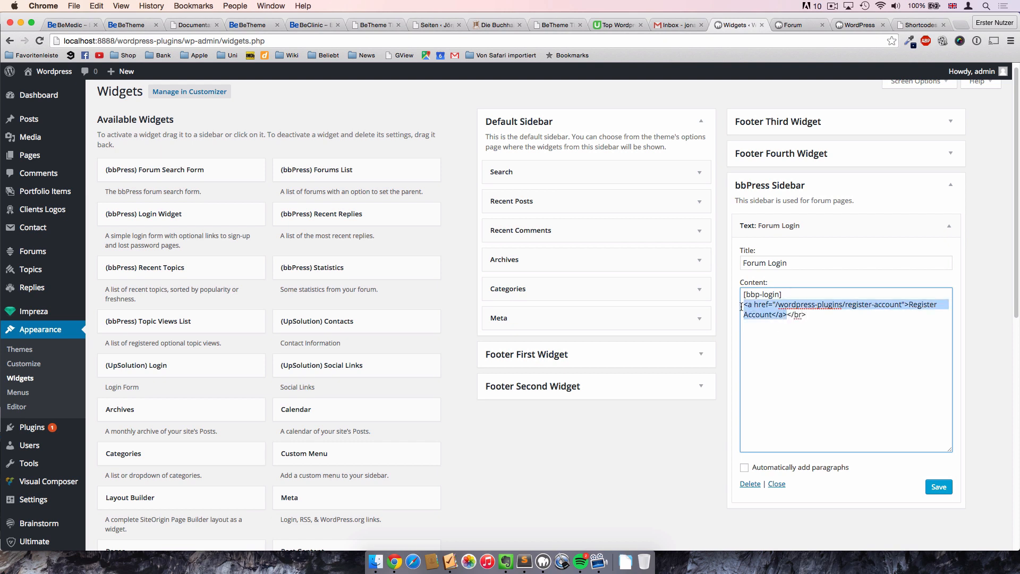
{"action": "left_click", "coordinate": [765, 327]}
{"action": "key", "text": "super+v"}
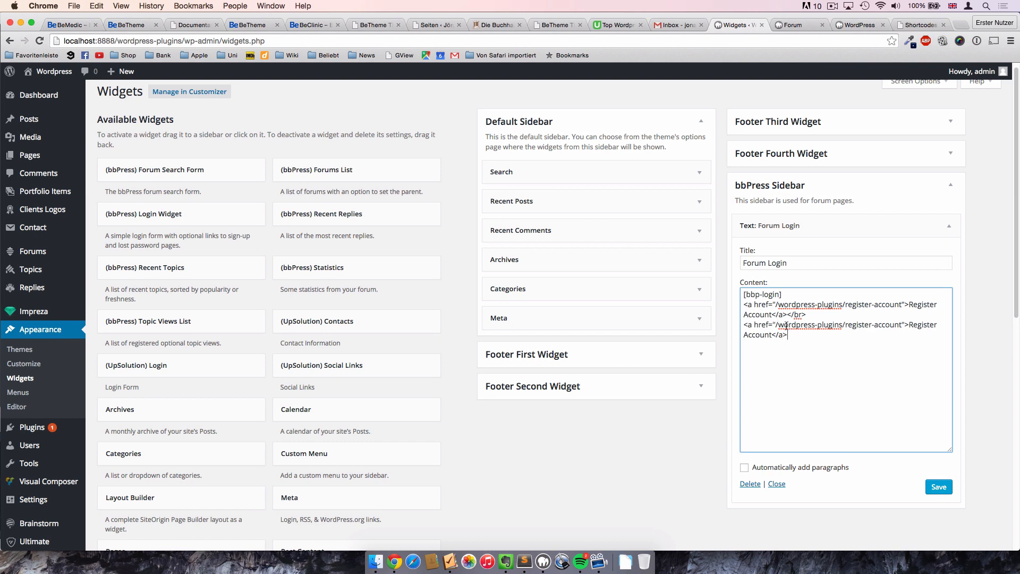
- Change the duplicated link's target to "/wordpress-plugins/restore-password"
{"action": "double_click", "coordinate": [787, 325]}
{"action": "left_click_drag", "start_coordinate": [844, 325], "coordinate": [901, 325]}
{"action": "type", "text": "rest"}
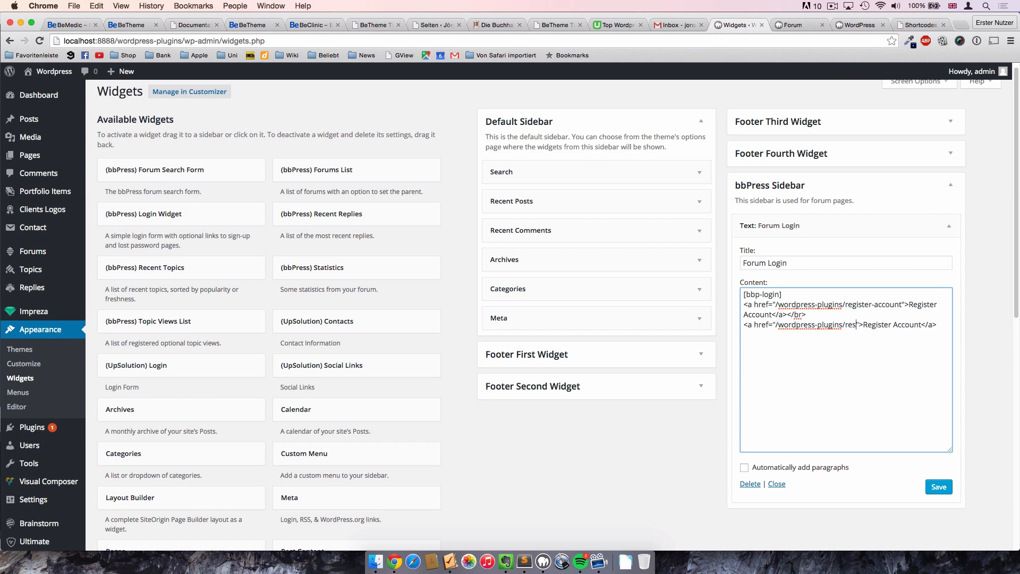
{"action": "type", "text": "ore-p"}
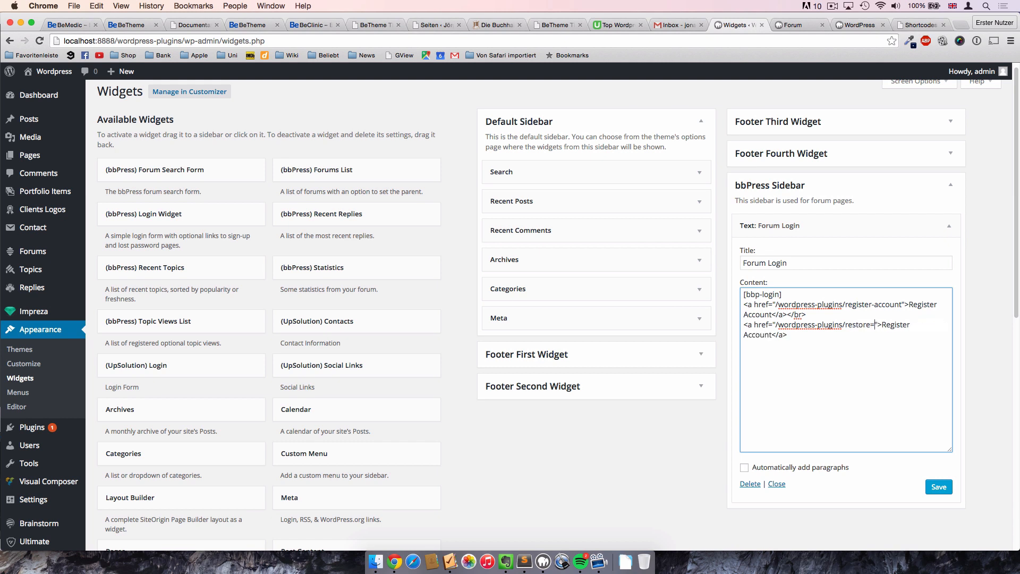
{"action": "type", "text": "assword"}
- Change the duplicated link's text to "Restore Password"
{"action": "left_click_drag", "start_coordinate": [922, 327], "coordinate": [772, 333]}
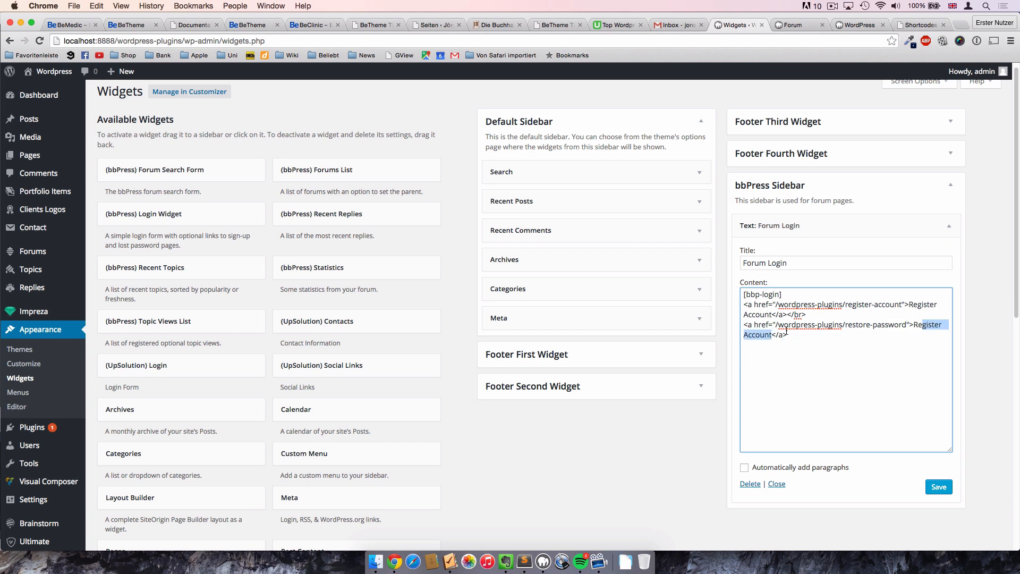
{"action": "type", "text": "store"}
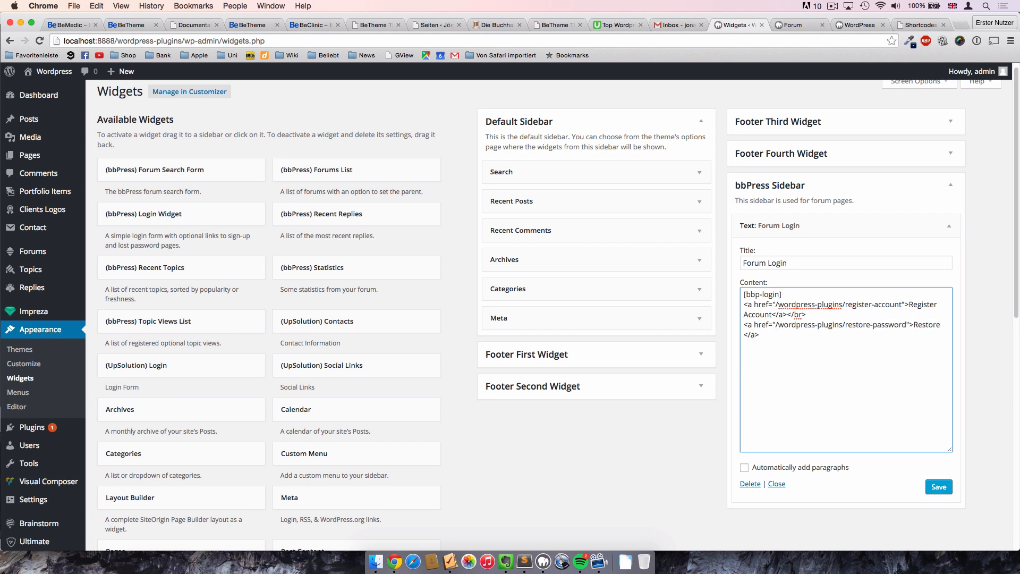
{"action": "type", "text": " Password"}
- Save the Forum Login widget with both links and collapse it
{"action": "left_click_drag", "start_coordinate": [786, 315], "coordinate": [743, 304]}
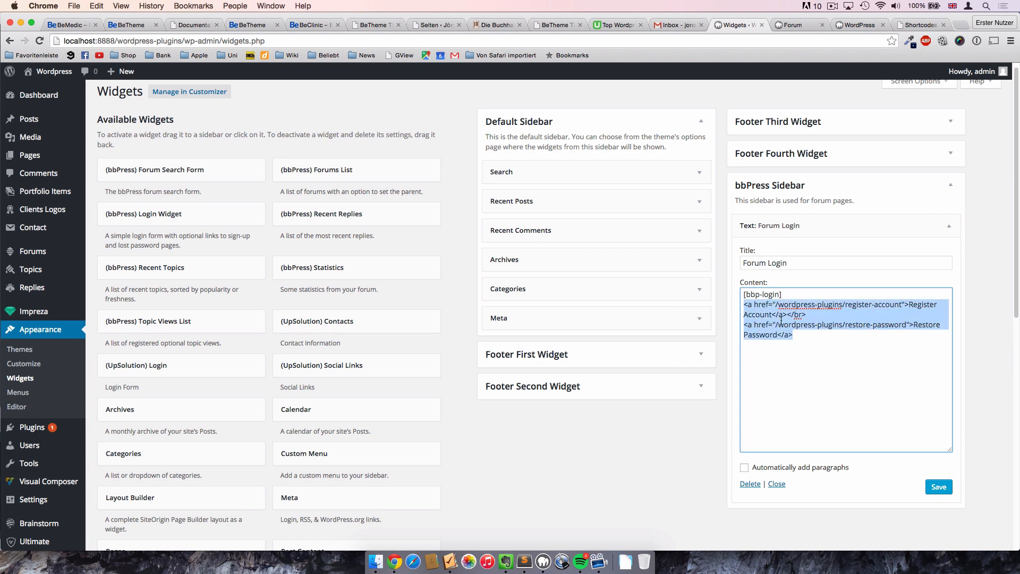
{"action": "left_click", "coordinate": [811, 336]}
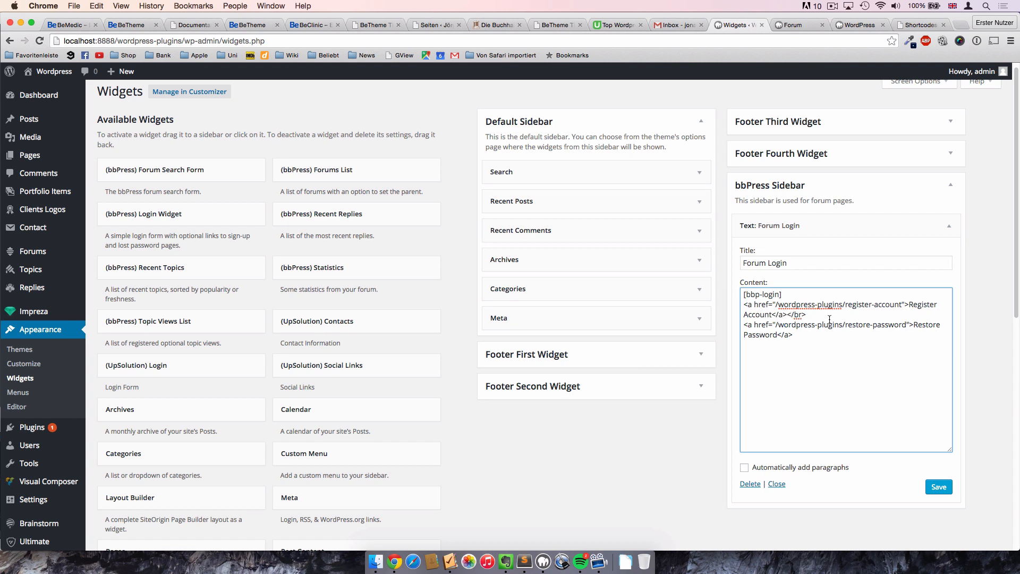
{"action": "left_click", "coordinate": [938, 487]}
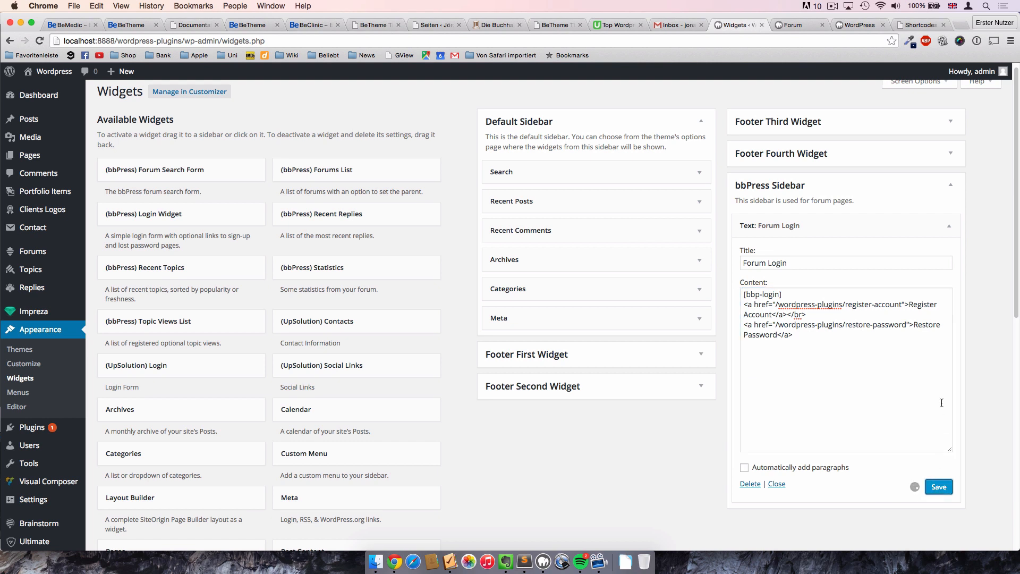
{"action": "left_click", "coordinate": [776, 484]}
- Open an incognito window and load the forum page at localhost:8888/wordpress-plugins/forum
{"action": "key", "text": "super+shift+n"}
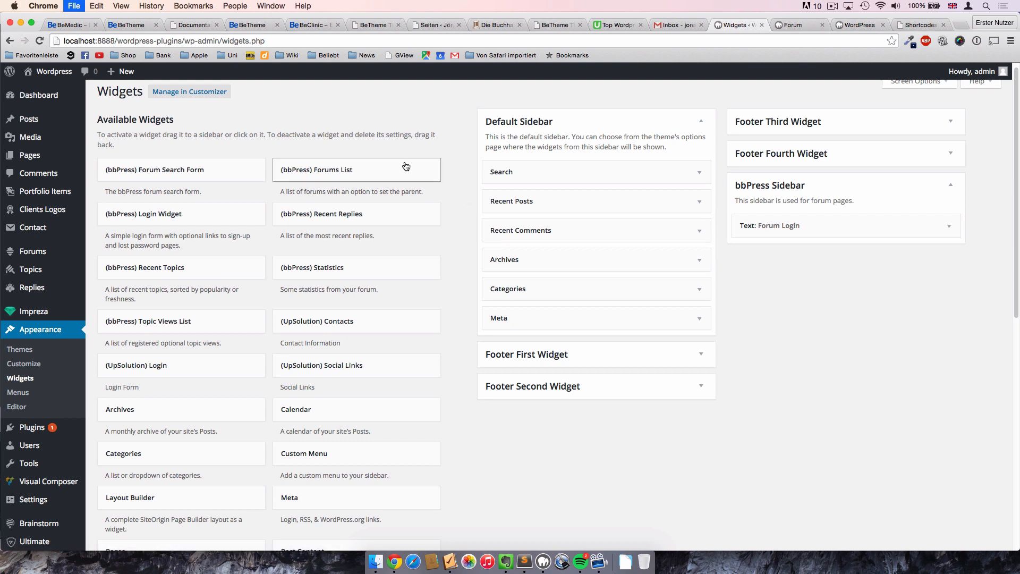
{"action": "type", "text": "<a href=\"localhost:8888/wordpress-plugins/register-account/\">Register Account</a>"}
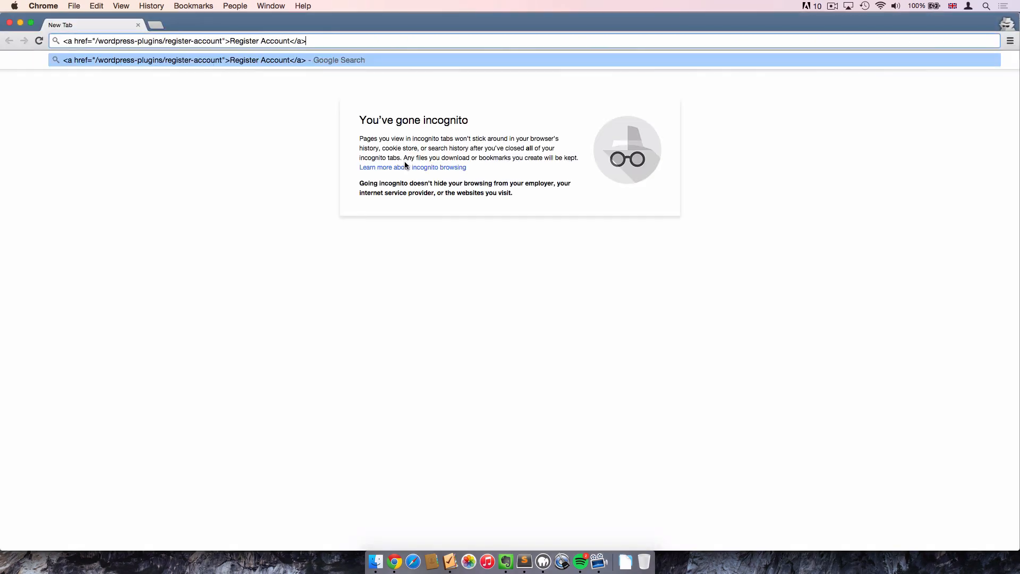
{"action": "key", "text": "Return"}
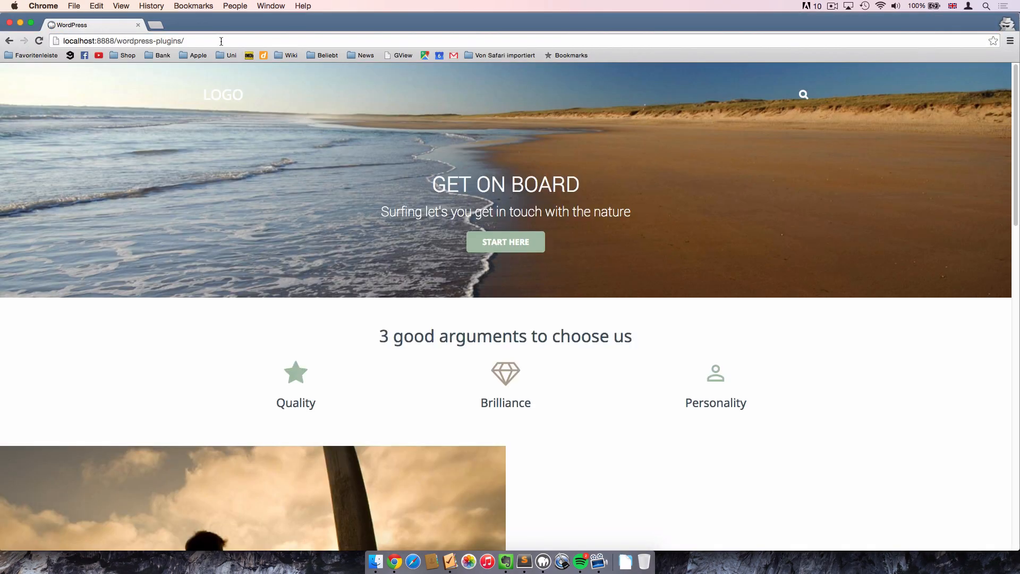
{"action": "left_click", "coordinate": [221, 41]}
{"action": "left_click", "coordinate": [221, 41]}
{"action": "type", "text": "forum"}
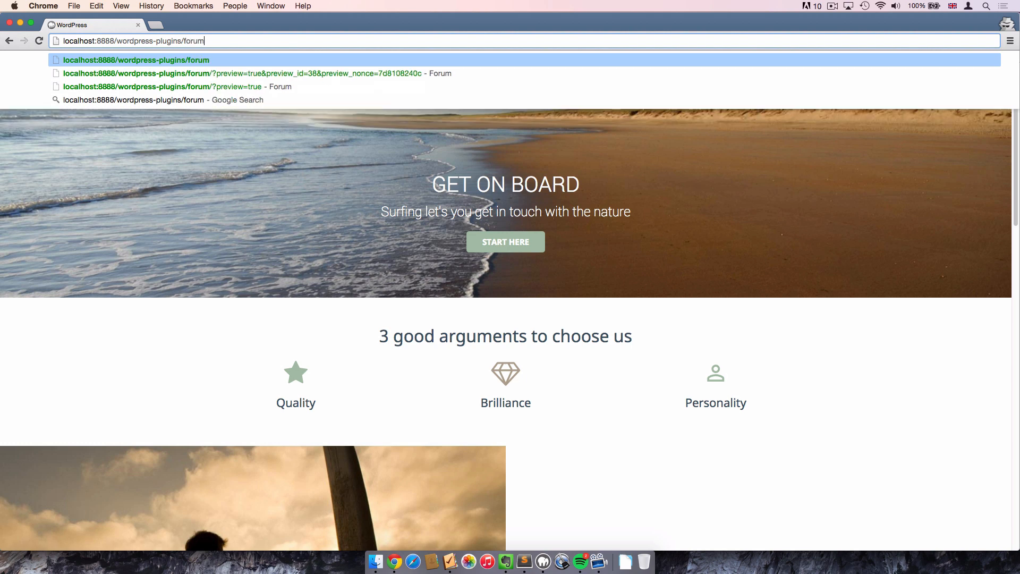
{"action": "key", "text": "Return"}
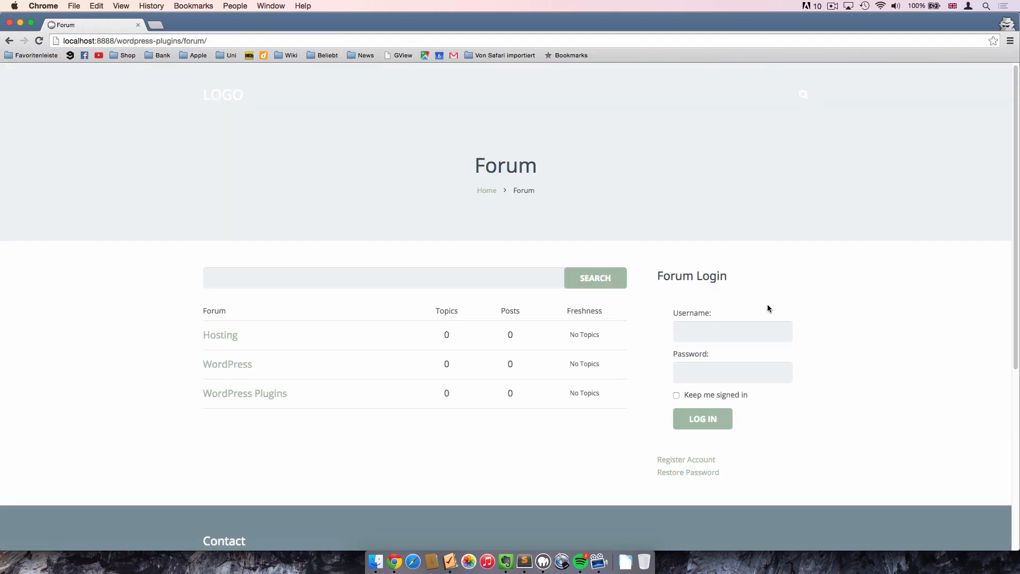
- Follow the Register Account link under the login form and examine the registration page's notice, username and email fields
{"action": "scroll", "coordinate": [767, 304], "scroll_direction": "down", "scroll_amount": 2}
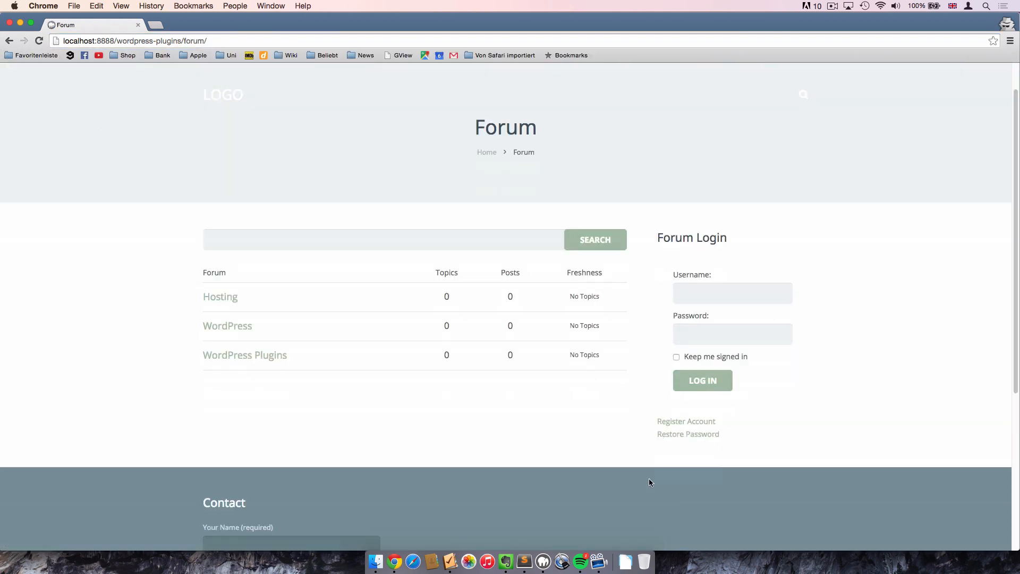
{"action": "left_click", "coordinate": [677, 422]}
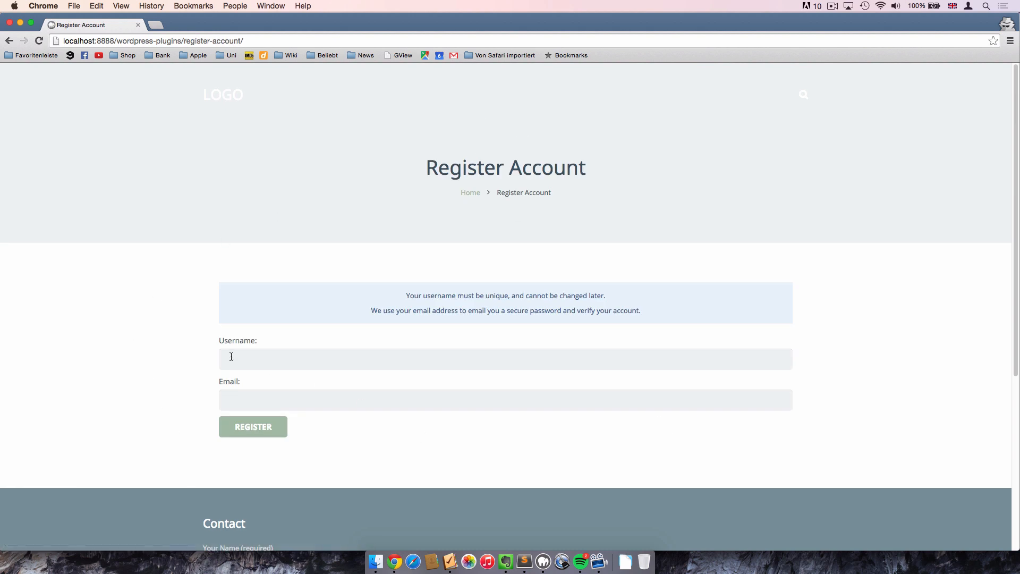
{"action": "left_click", "coordinate": [231, 356]}
{"action": "left_click_drag", "start_coordinate": [405, 295], "coordinate": [603, 298]}
{"action": "left_click", "coordinate": [516, 313]}
{"action": "left_click_drag", "start_coordinate": [366, 311], "coordinate": [592, 312]}
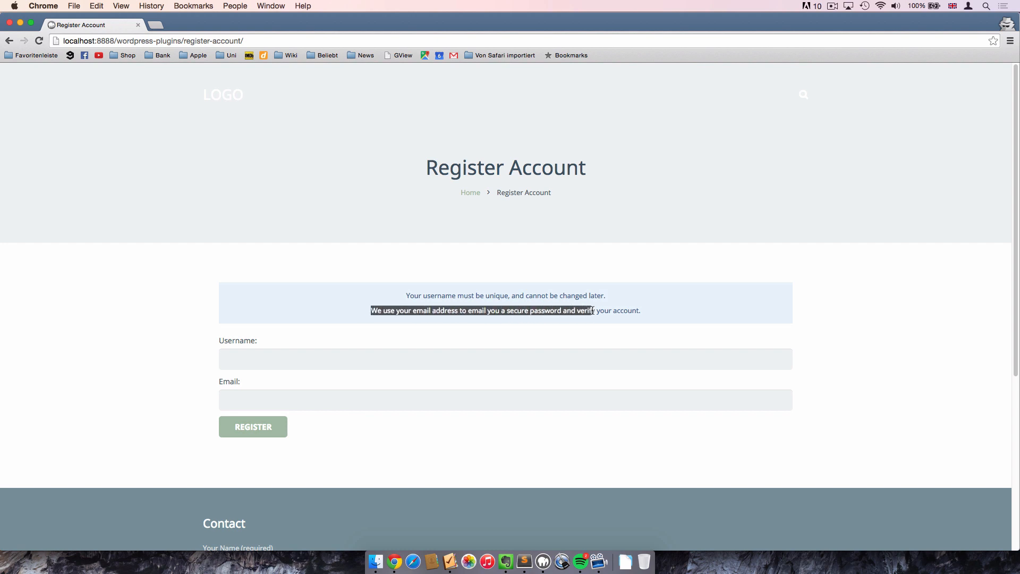
{"action": "left_click", "coordinate": [530, 318]}
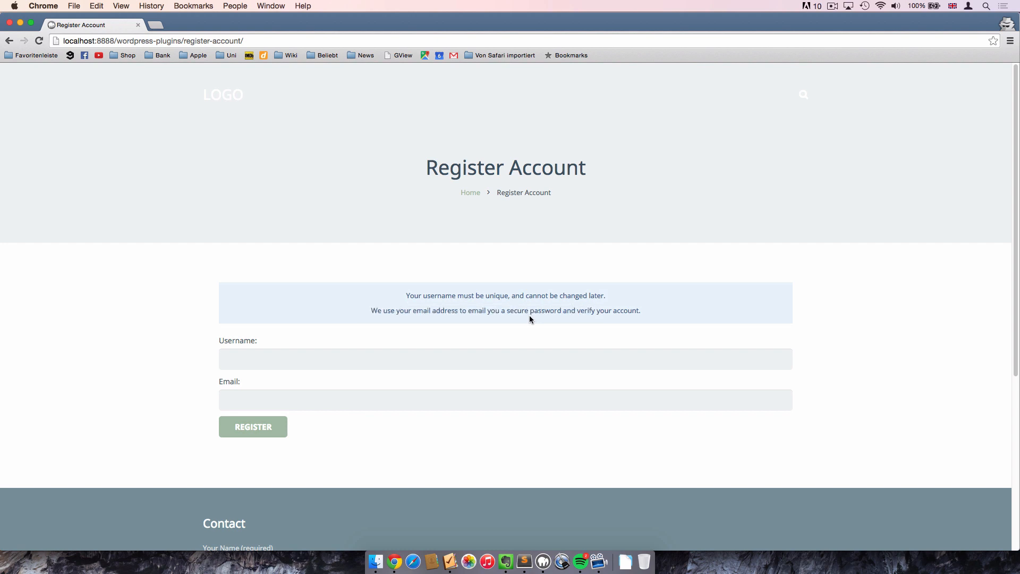
{"action": "left_click", "coordinate": [255, 399]}
{"action": "left_click", "coordinate": [248, 357]}
{"action": "left_click", "coordinate": [245, 403]}
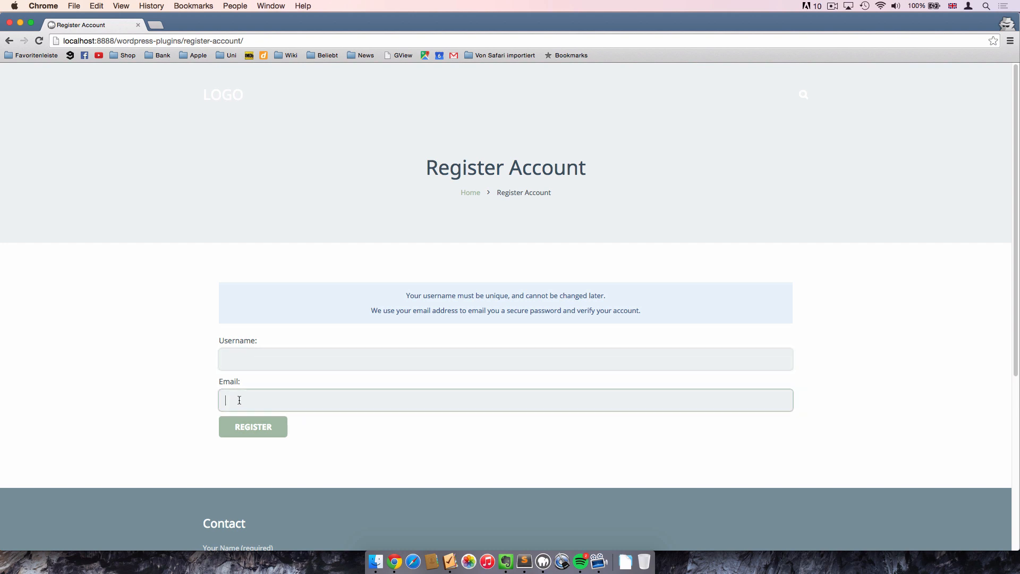
{"action": "left_click", "coordinate": [171, 363]}
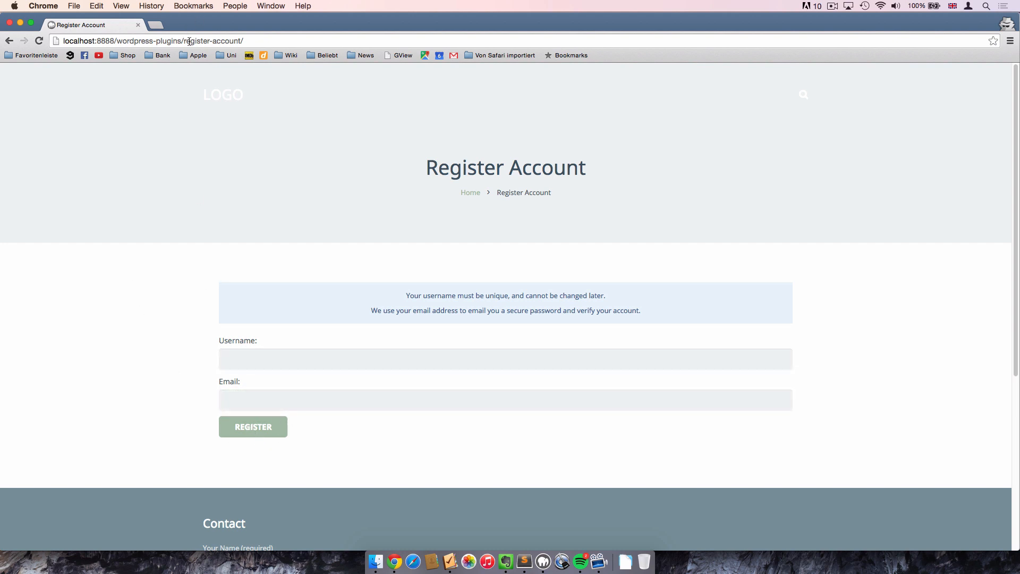
- Go back to the forum, check the Restore Password link and its reset form, and close the incognito window
{"action": "left_click", "coordinate": [25, 41]}
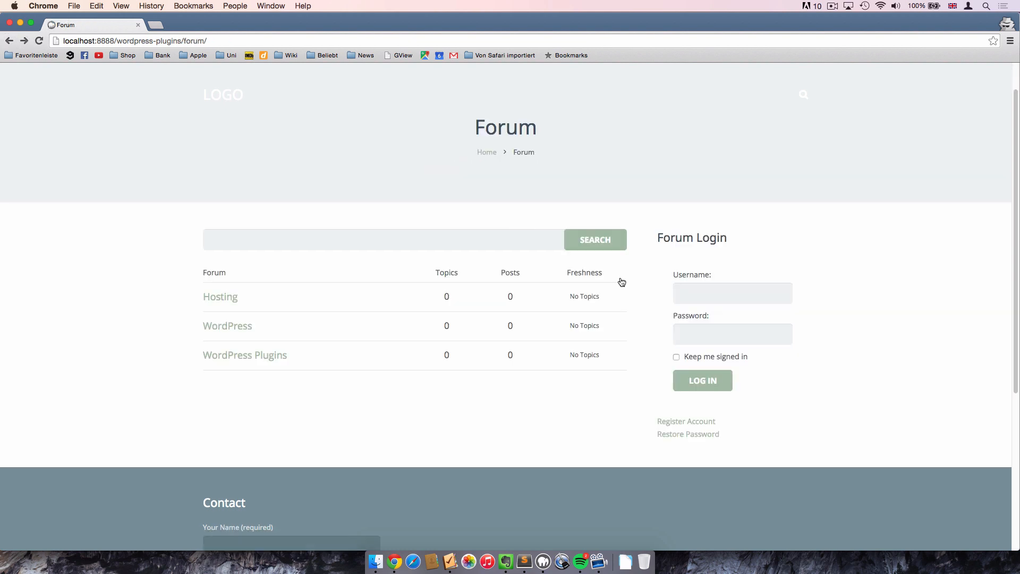
{"action": "left_click", "coordinate": [696, 437]}
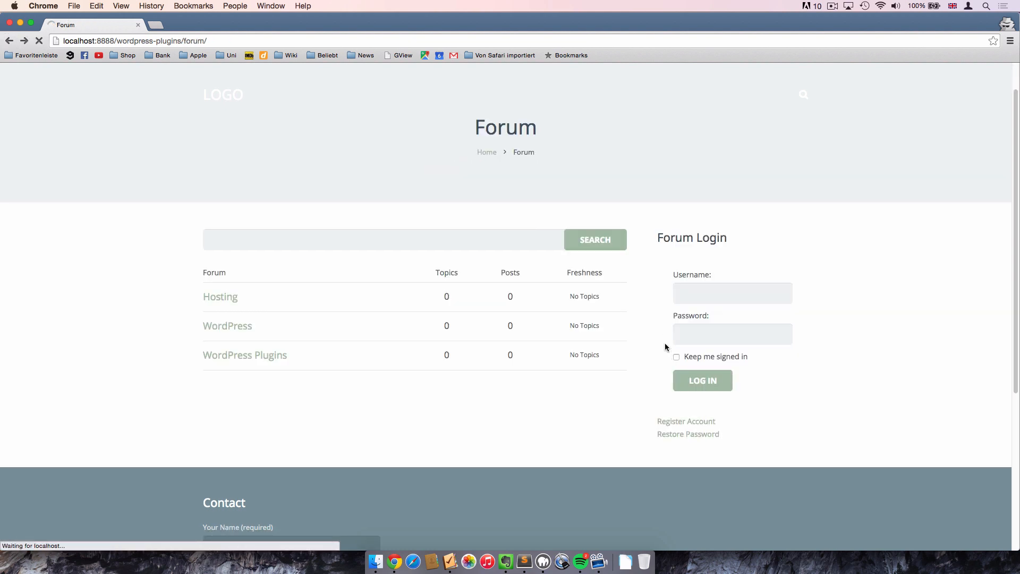
{"action": "left_click", "coordinate": [216, 289]}
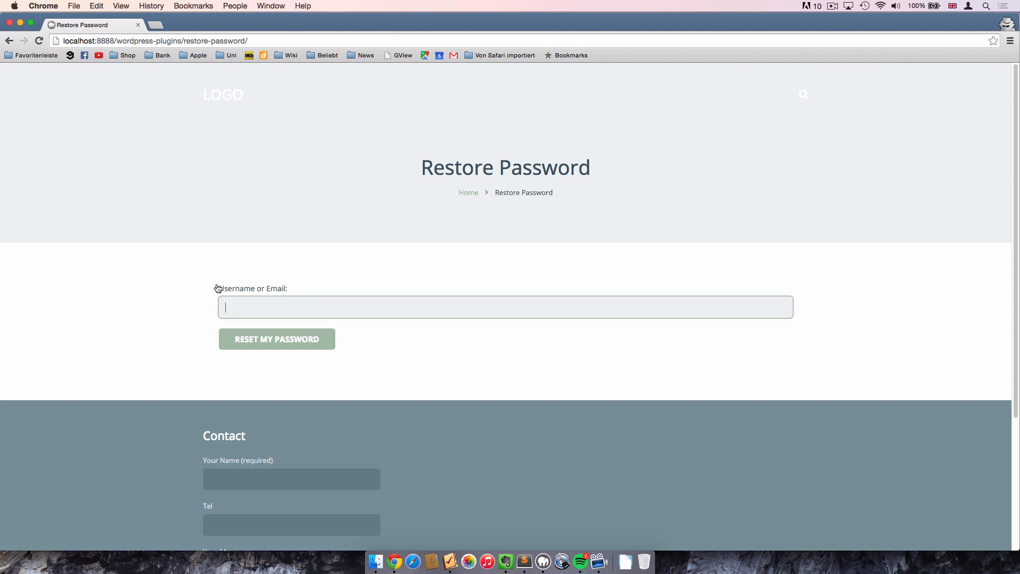
{"action": "left_click_drag", "start_coordinate": [218, 289], "coordinate": [258, 293]}
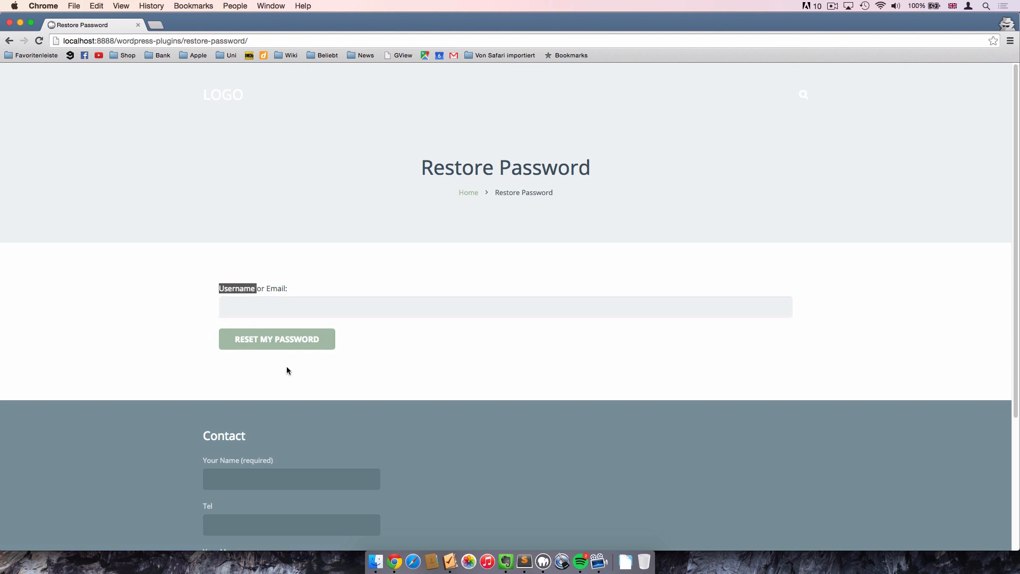
{"action": "left_click", "coordinate": [307, 369]}
{"action": "left_click", "coordinate": [9, 22]}
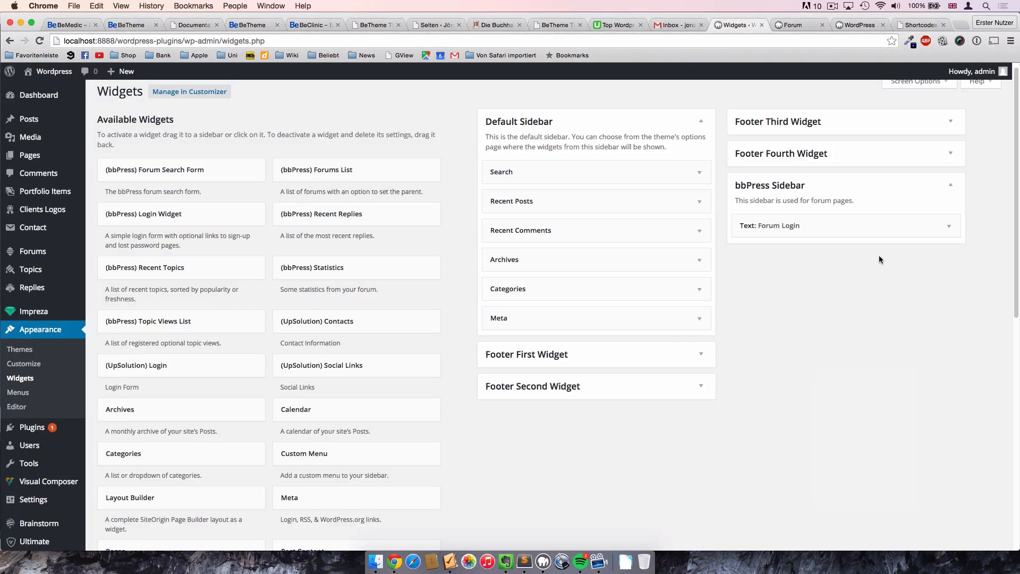
- Reopen the Forum Login widget in the bbPress Sidebar to review its shortcode and links, and collapse it
{"action": "left_click", "coordinate": [945, 225]}
{"action": "left_click", "coordinate": [942, 230]}
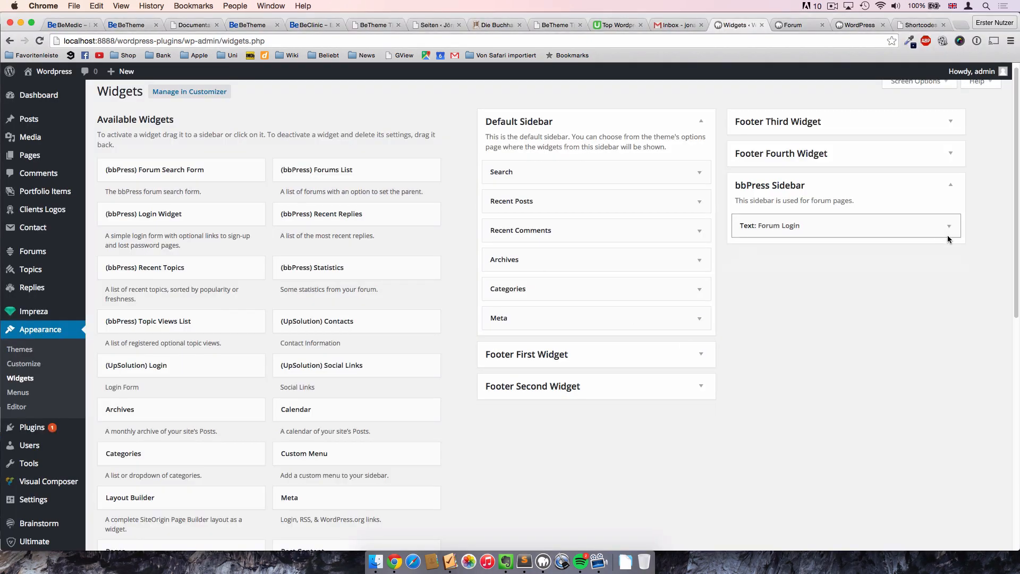
{"action": "left_click", "coordinate": [943, 228]}
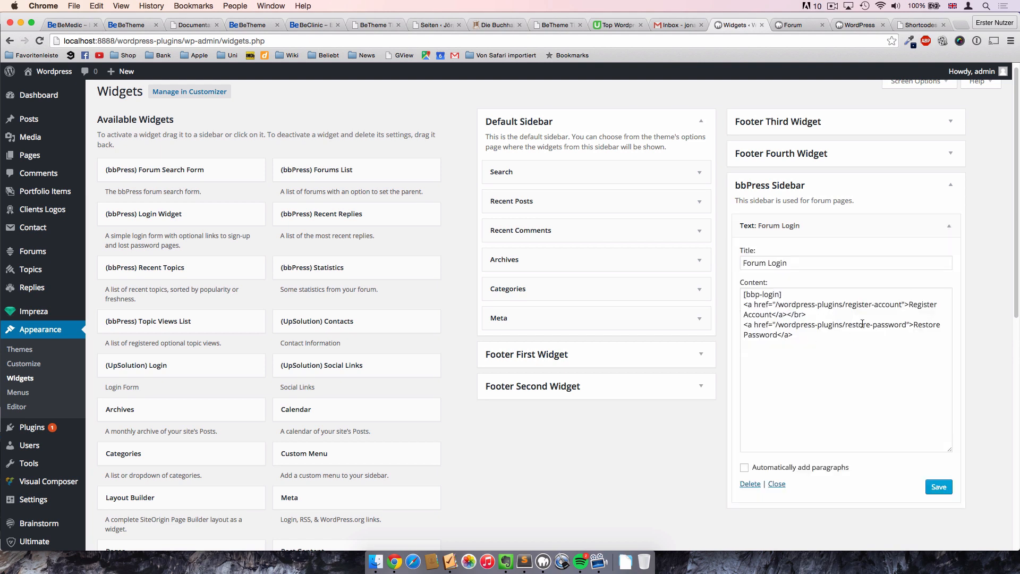
{"action": "left_click", "coordinate": [948, 228]}
{"action": "right_click", "coordinate": [896, 295]}
{"action": "left_click", "coordinate": [885, 290]}
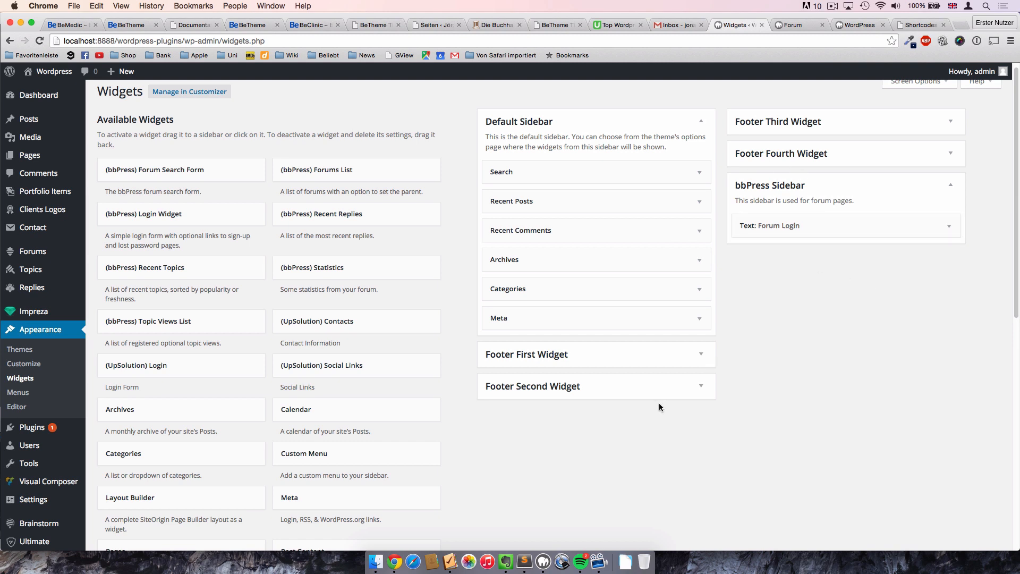
- Locate the [bbp-search] shortcode in the bbPress shortcodes documentation and highlight it
{"action": "left_click", "coordinate": [919, 24]}
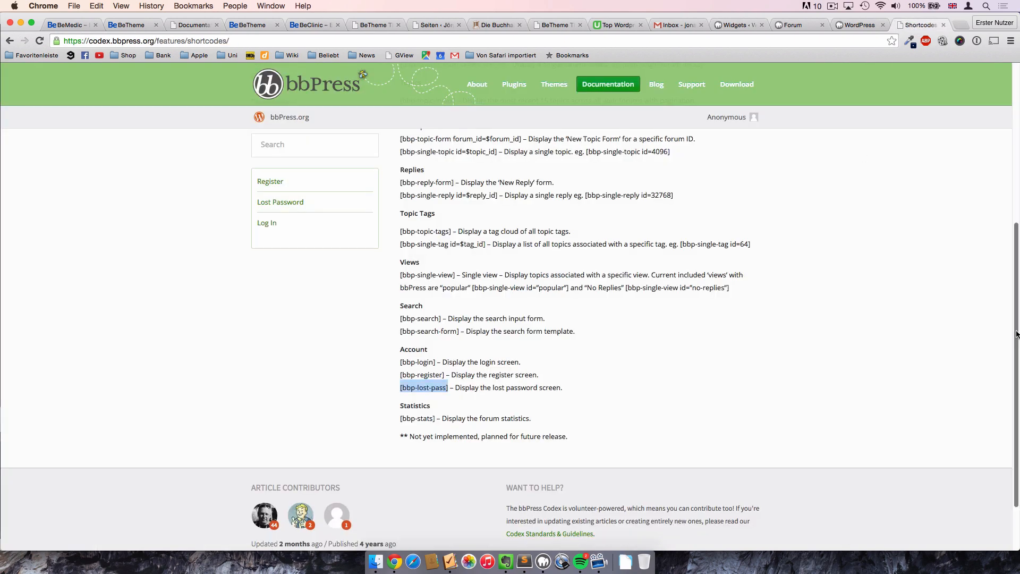
{"action": "left_click_drag", "start_coordinate": [1015, 334], "coordinate": [1008, 282]}
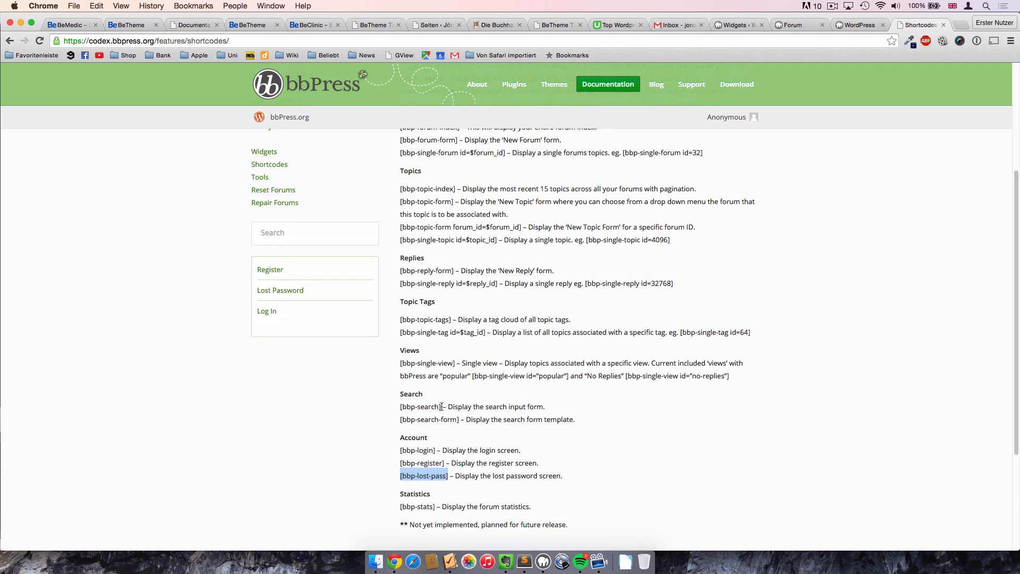
{"action": "left_click_drag", "start_coordinate": [442, 407], "coordinate": [395, 408]}
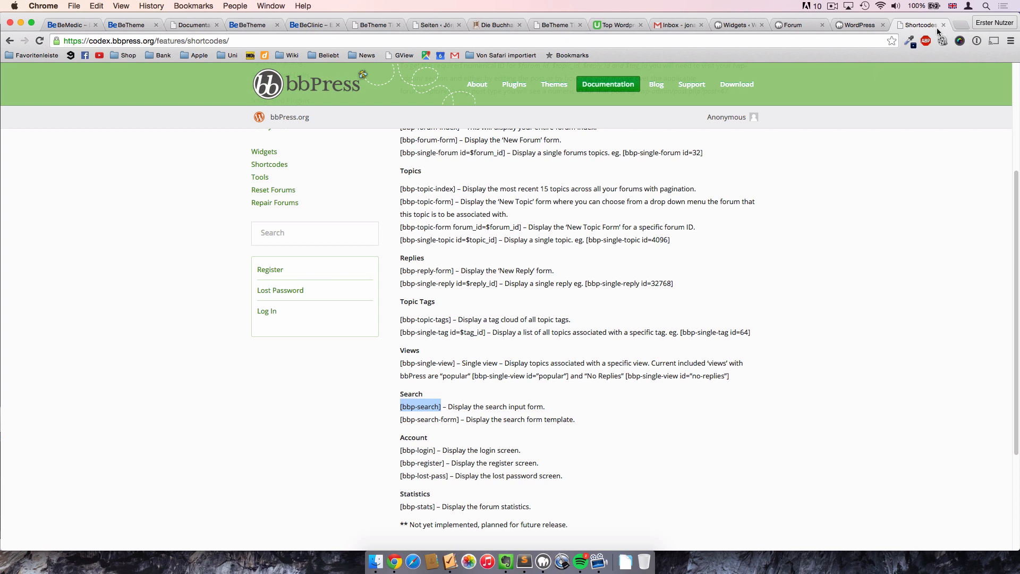
- Return to the site's Forum page preview and examine the search field above the forum list
{"action": "key", "text": "ctrl+Up"}
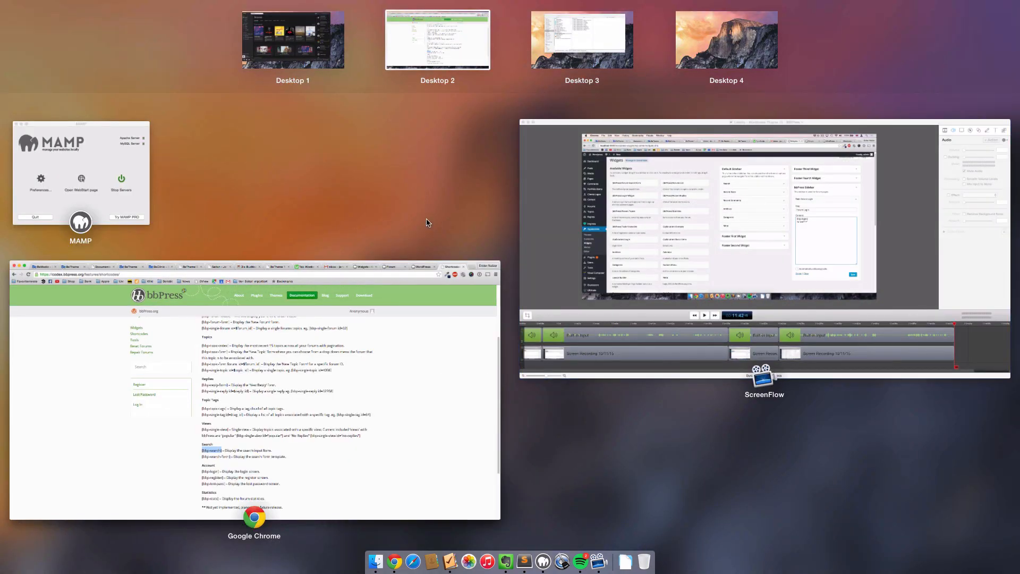
{"action": "left_click", "coordinate": [438, 210]}
{"action": "left_click", "coordinate": [858, 25]}
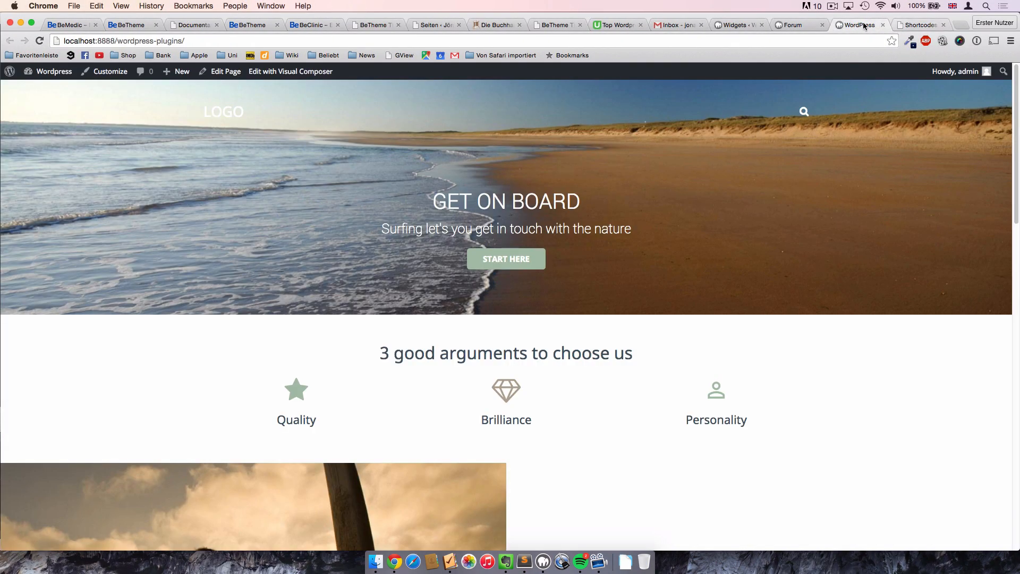
{"action": "left_click", "coordinate": [786, 27]}
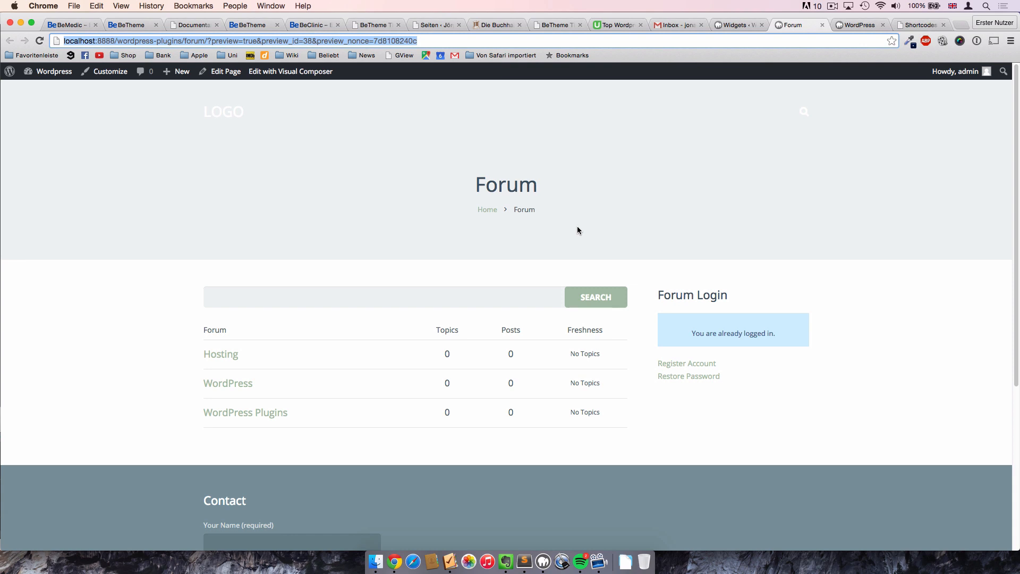
{"action": "left_click", "coordinate": [499, 291]}
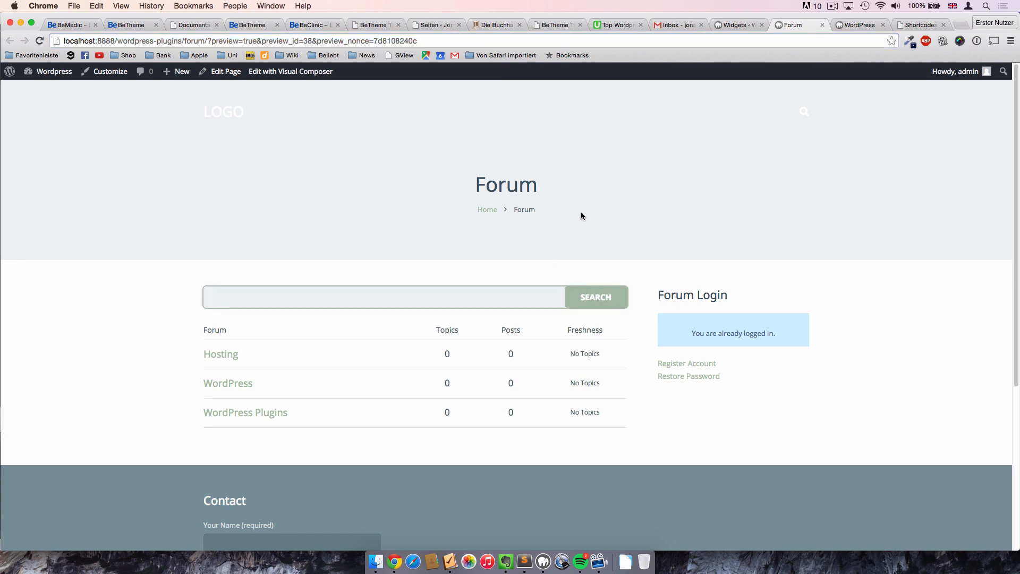
- Review the forum, topic, reply, tag and view shortcodes in the bbPress documentation
{"action": "left_click", "coordinate": [917, 25]}
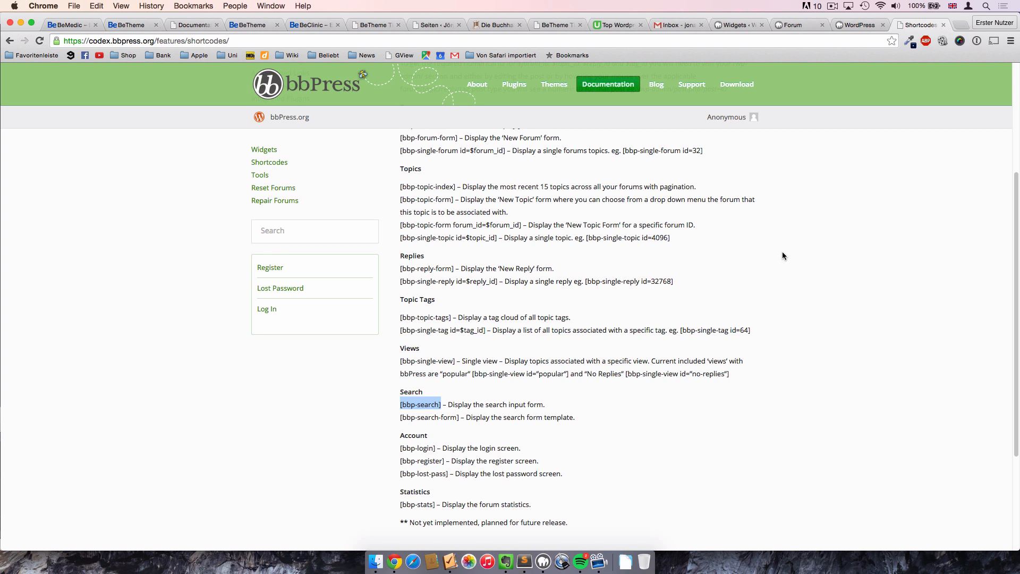
{"action": "scroll", "coordinate": [758, 324], "scroll_direction": "up", "scroll_amount": 1}
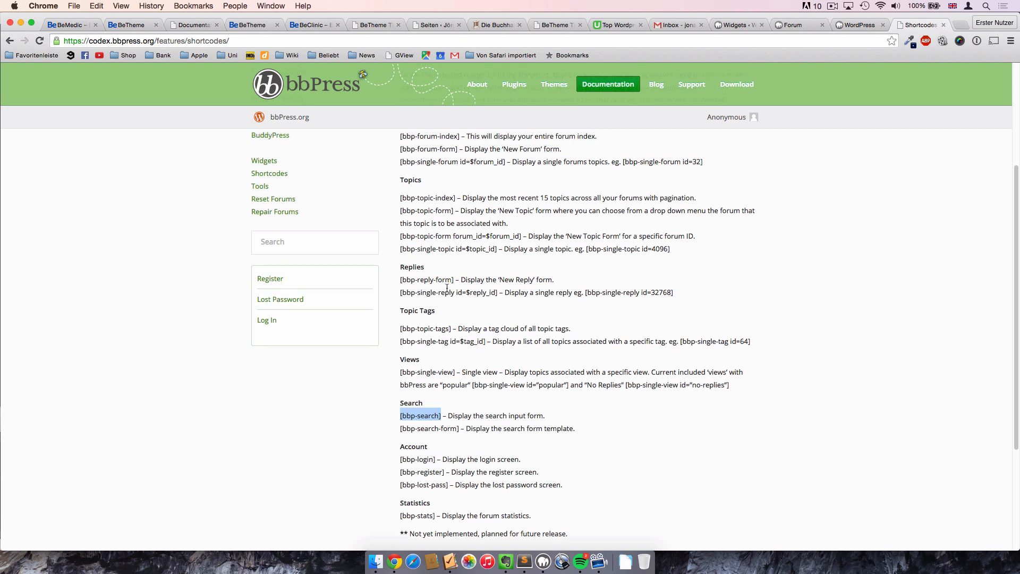
{"action": "scroll", "coordinate": [448, 285], "scroll_direction": "up", "scroll_amount": 2}
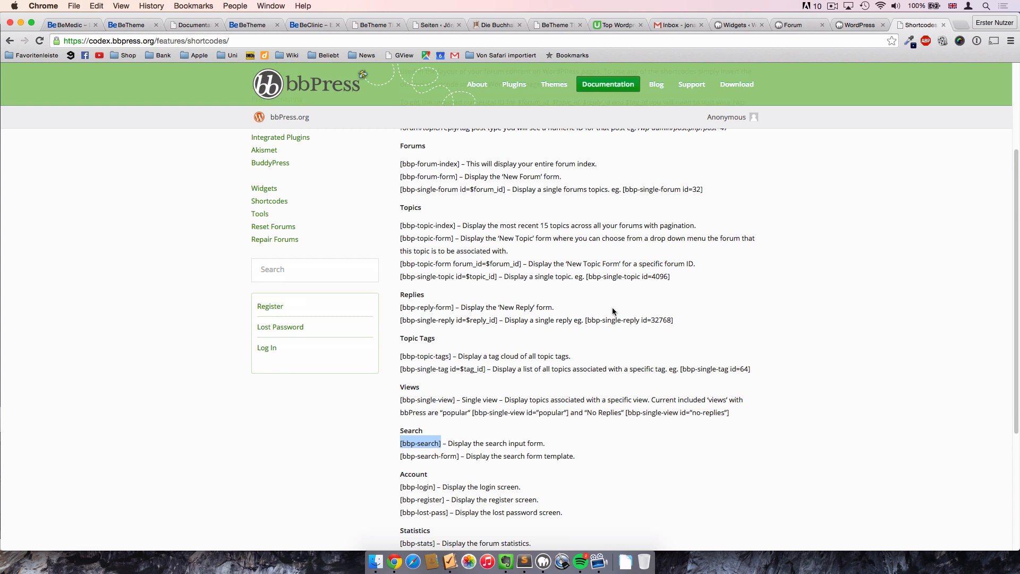
{"action": "scroll", "coordinate": [623, 300], "scroll_direction": "up", "scroll_amount": 2}
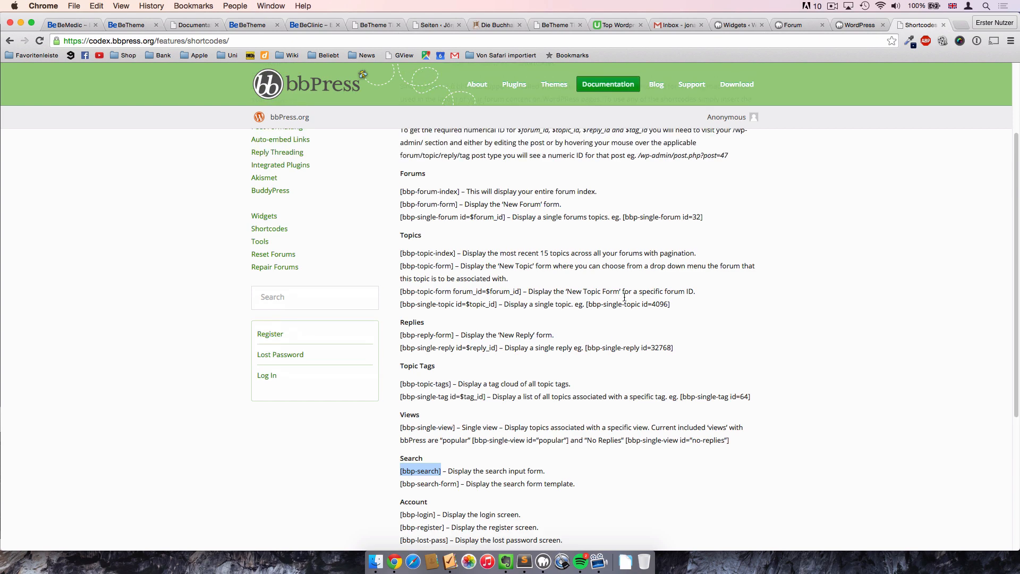
- Go back to the WordPress Widgets page, review the Forum Login widget's content in the bbPress Sidebar, and collapse it
{"action": "left_click", "coordinate": [786, 23]}
{"action": "left_click", "coordinate": [739, 23]}
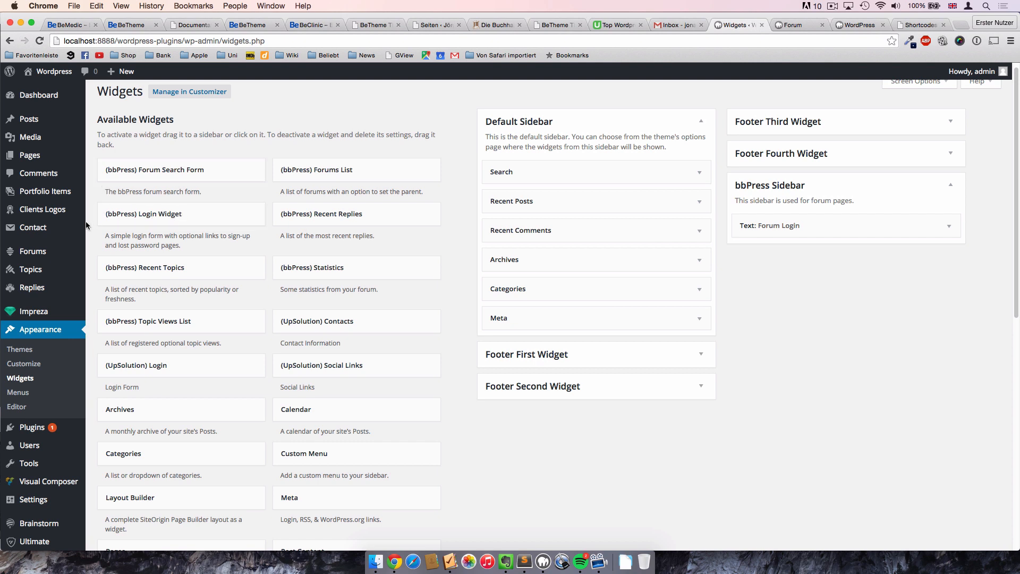
{"action": "scroll", "coordinate": [88, 224], "scroll_direction": "down", "scroll_amount": 1}
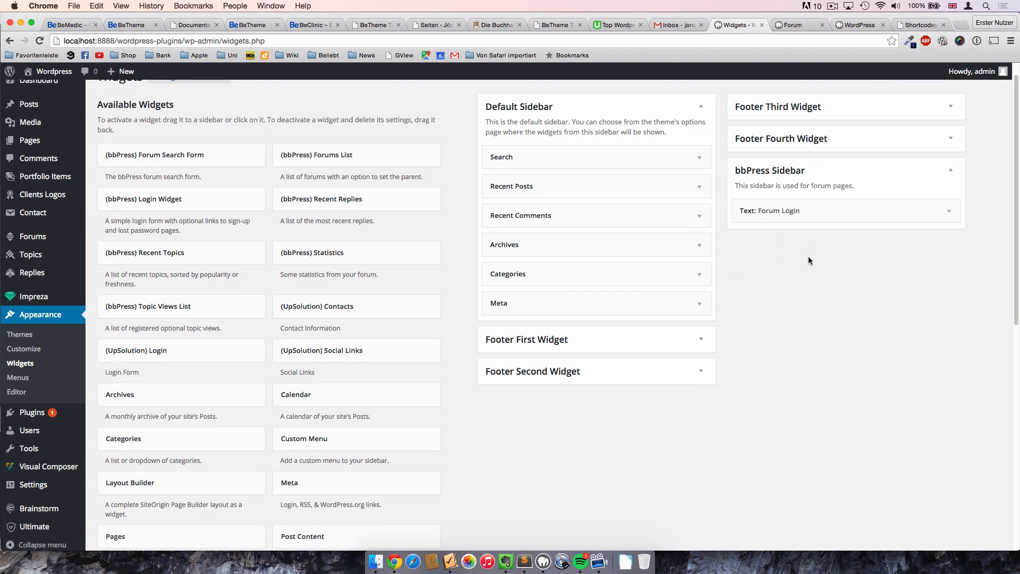
{"action": "left_click", "coordinate": [947, 212]}
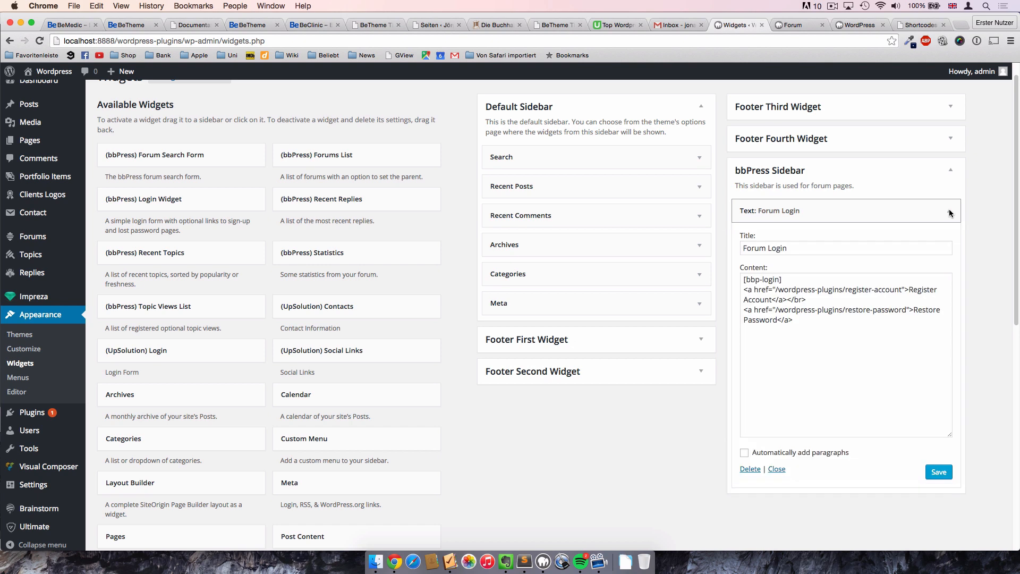
{"action": "left_click", "coordinate": [948, 211]}
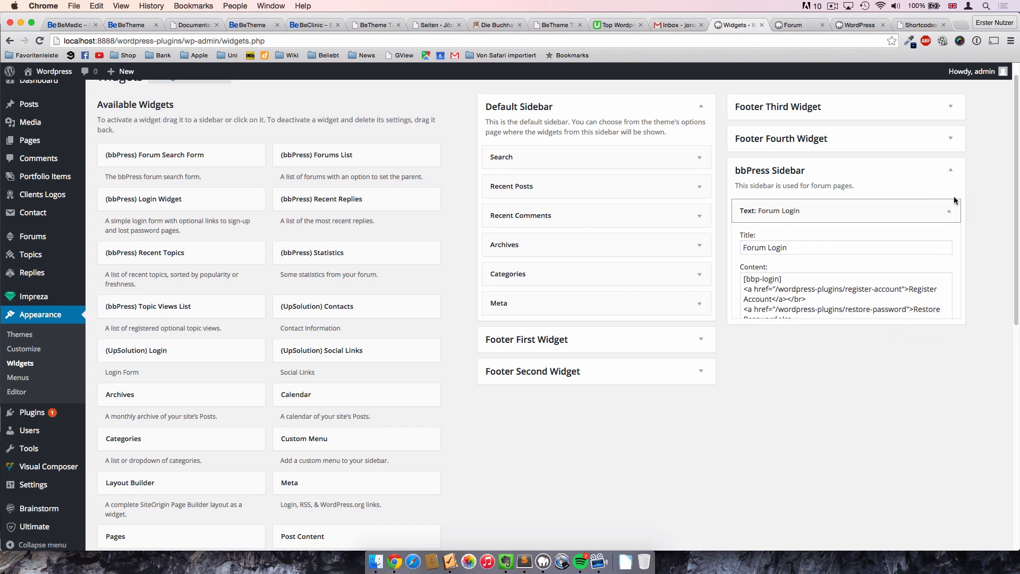
{"action": "left_click", "coordinate": [950, 214]}
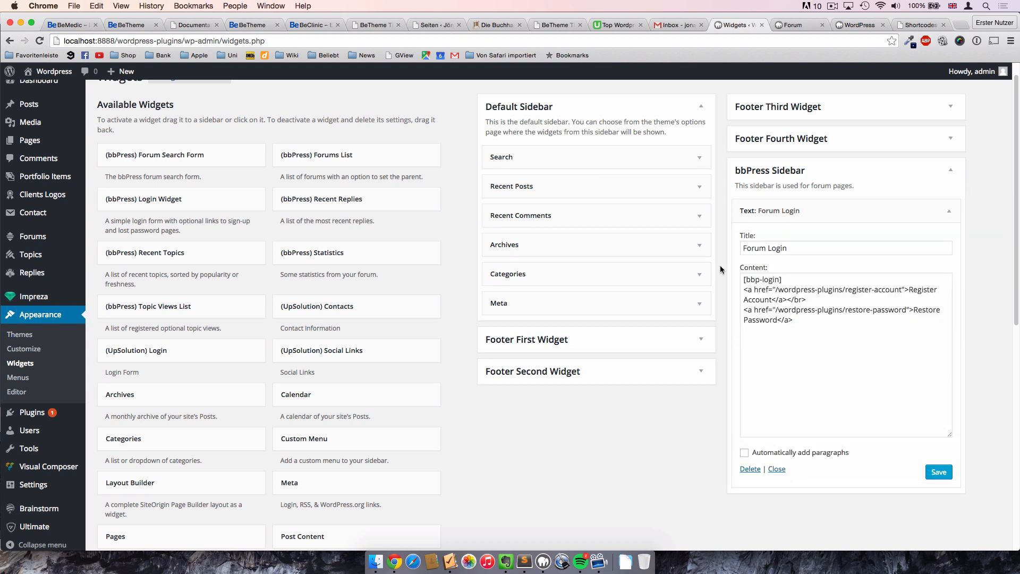
{"action": "left_click", "coordinate": [951, 212]}
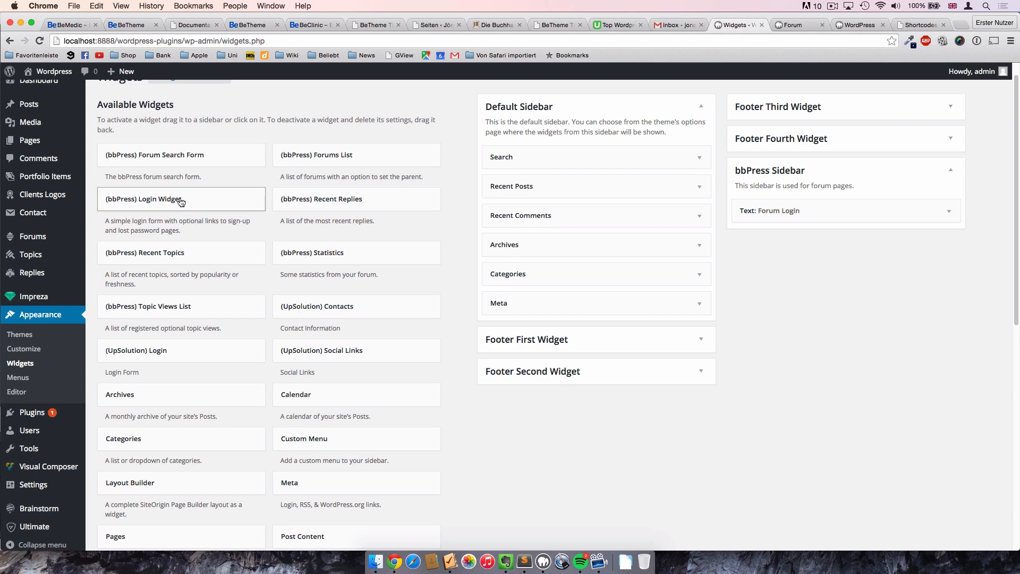
- Add the (bbPress) Recent Topics widget to the bbPress Sidebar
{"action": "scroll", "coordinate": [91, 188], "scroll_direction": "down", "scroll_amount": 1}
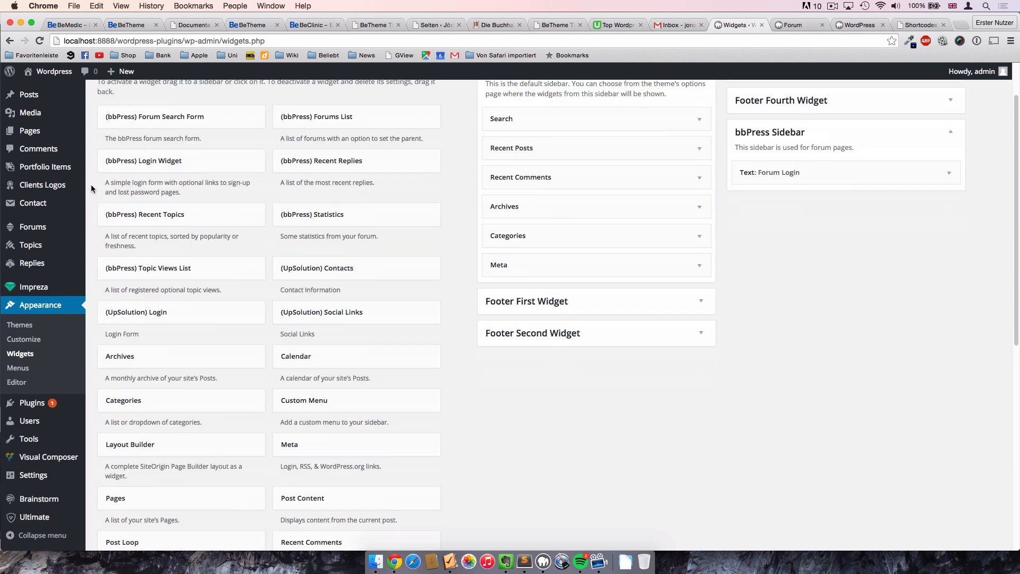
{"action": "left_click", "coordinate": [202, 211]}
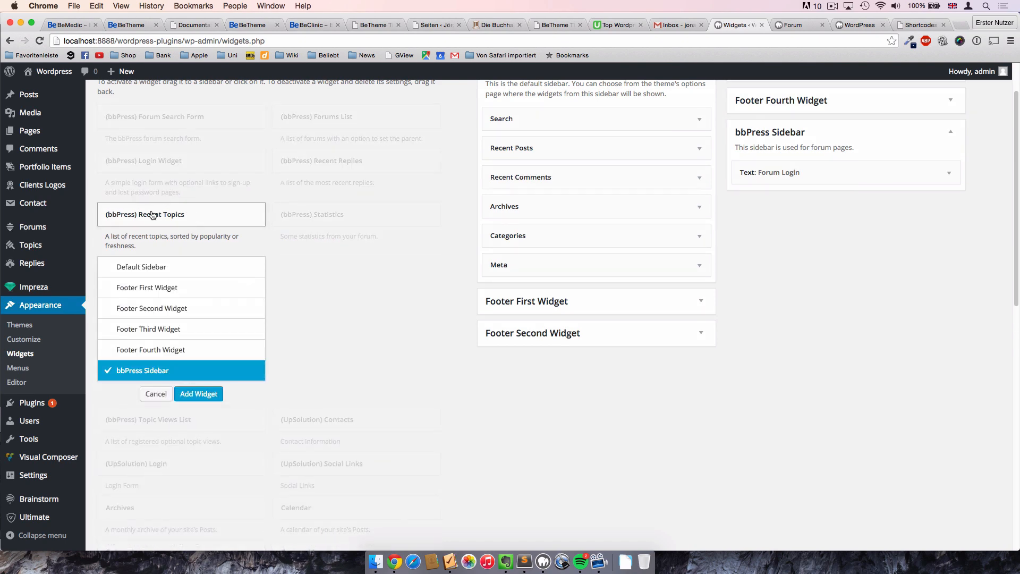
{"action": "left_click", "coordinate": [199, 393]}
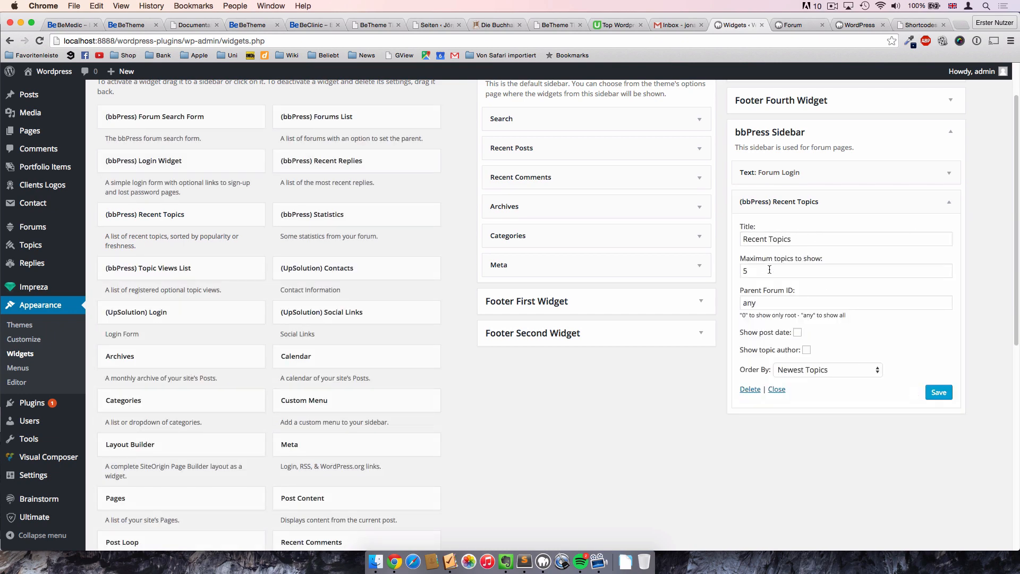
- Configure the Recent Topics widget with a maximum of 3 topics, post date shown and Popular Topics order, and save and close it
{"action": "left_click_drag", "start_coordinate": [754, 270], "coordinate": [730, 270]}
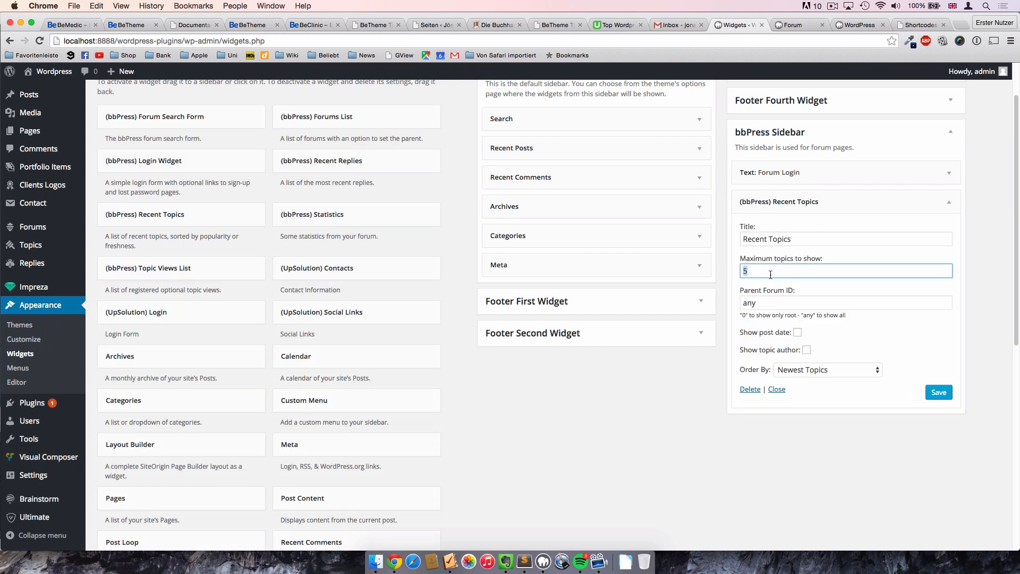
{"action": "type", "text": "3"}
{"action": "left_click", "coordinate": [831, 285]}
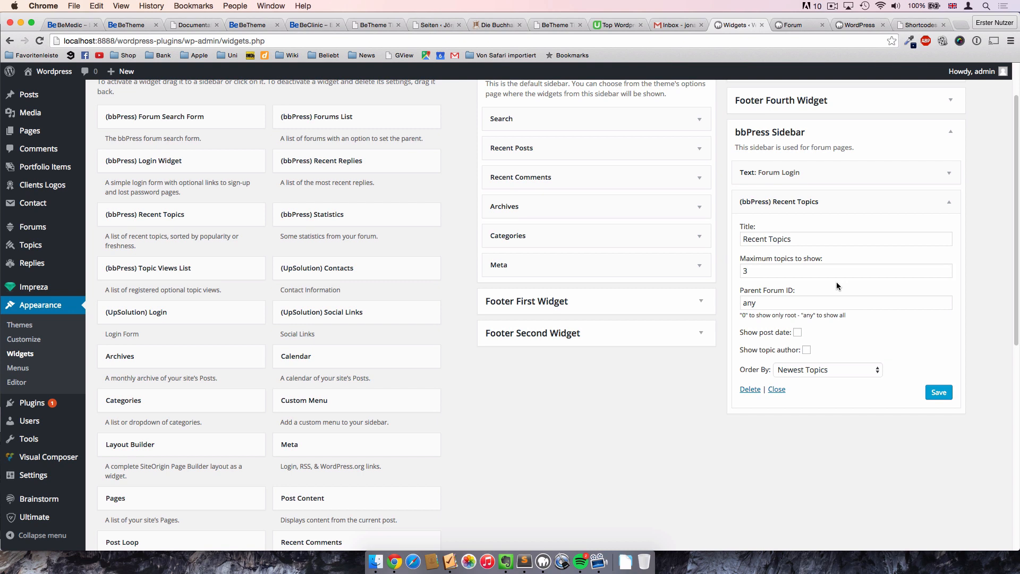
{"action": "left_click", "coordinate": [830, 370]}
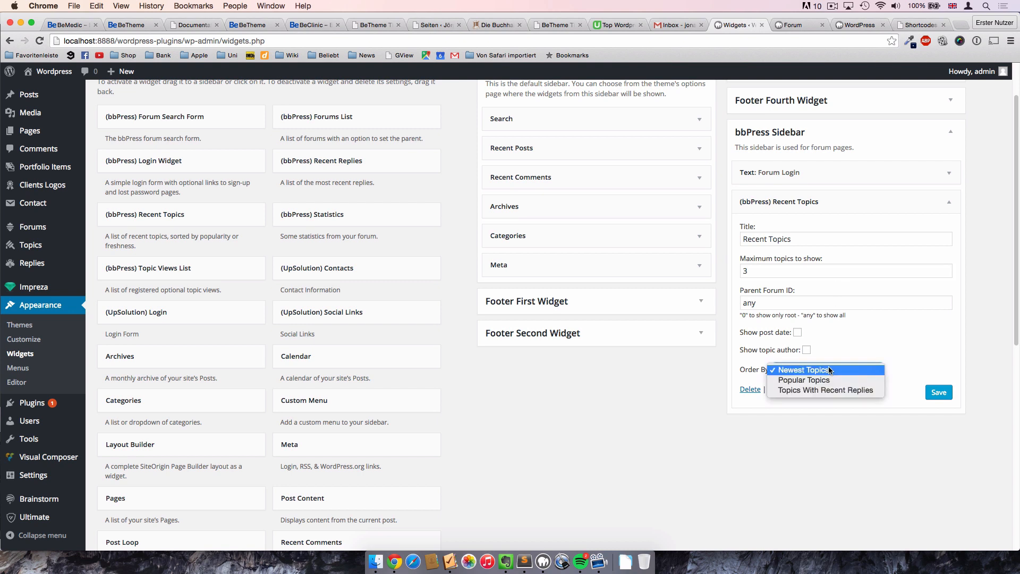
{"action": "left_click", "coordinate": [818, 379]}
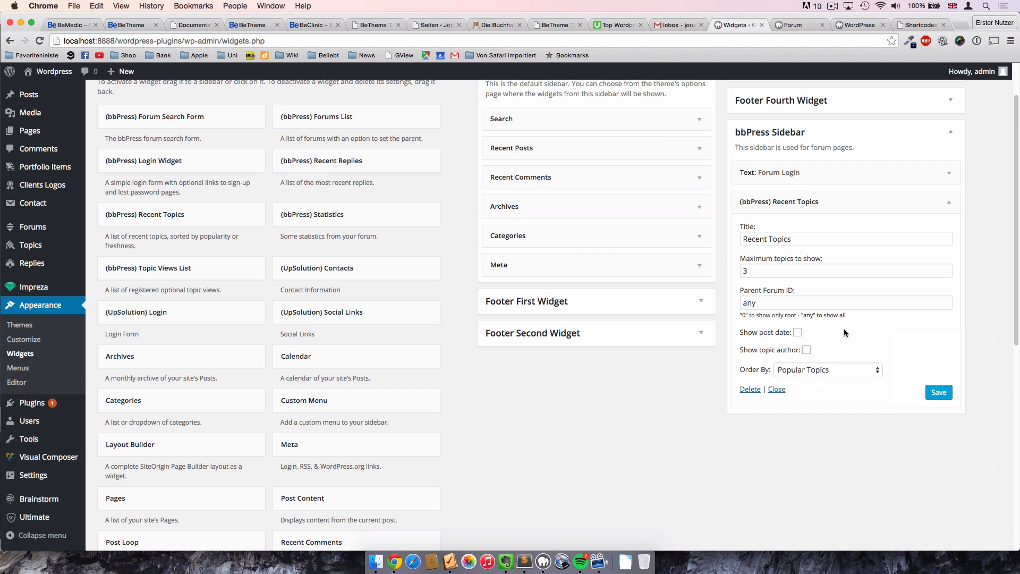
{"action": "left_click", "coordinate": [801, 332]}
{"action": "left_click", "coordinate": [938, 392]}
{"action": "left_click", "coordinate": [777, 389]}
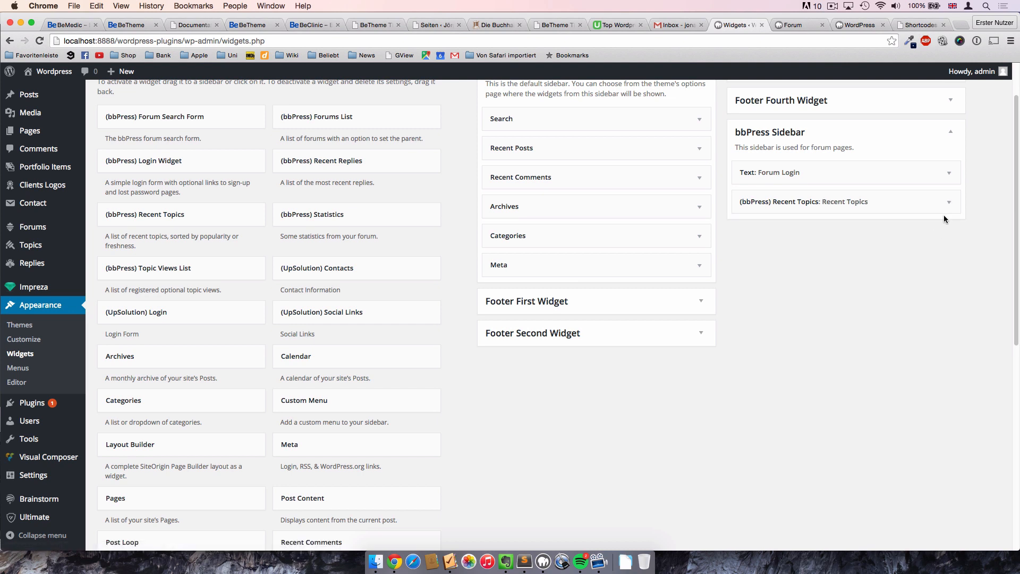
{"action": "scroll", "coordinate": [892, 282], "scroll_direction": "up", "scroll_amount": 2}
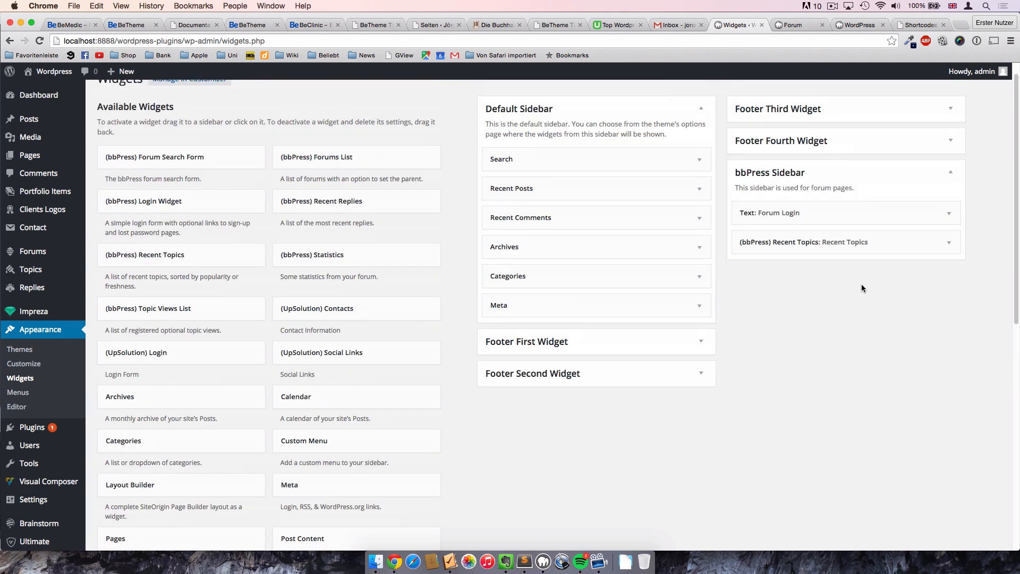
- Reload the Forum page preview to check the sidebar with the added Recent Topics widget
{"action": "left_click", "coordinate": [798, 24]}
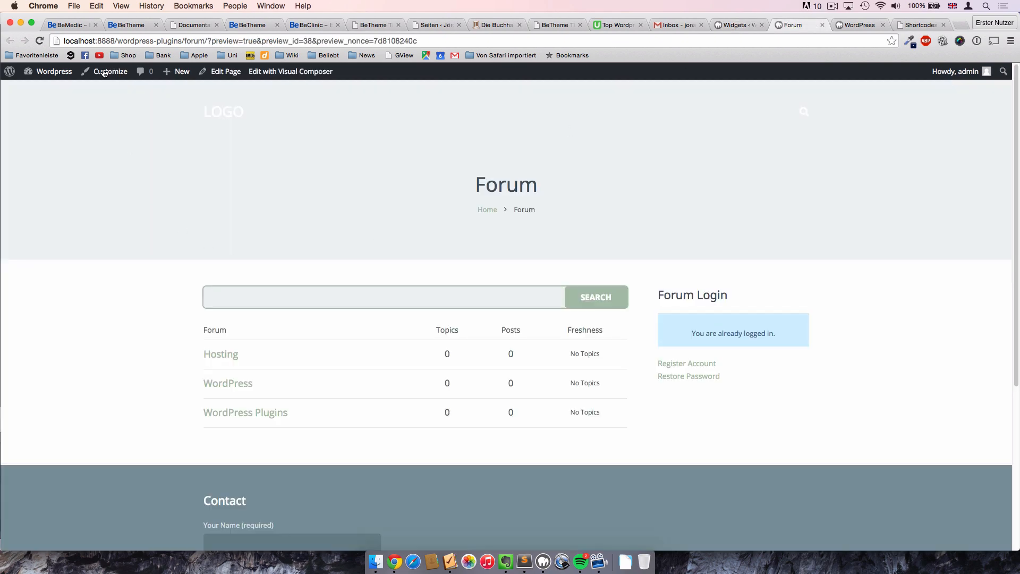
{"action": "left_click", "coordinate": [39, 40]}
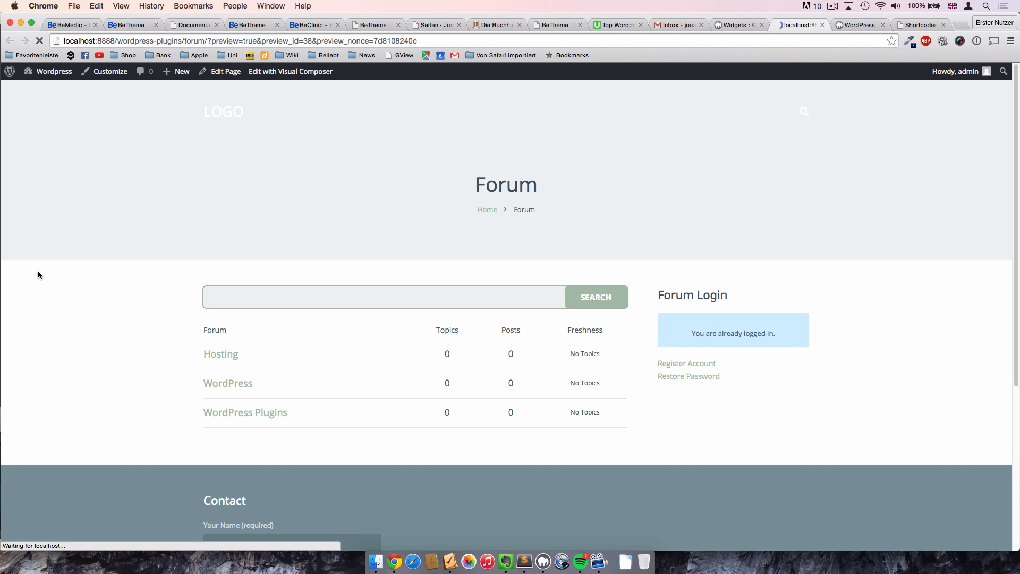